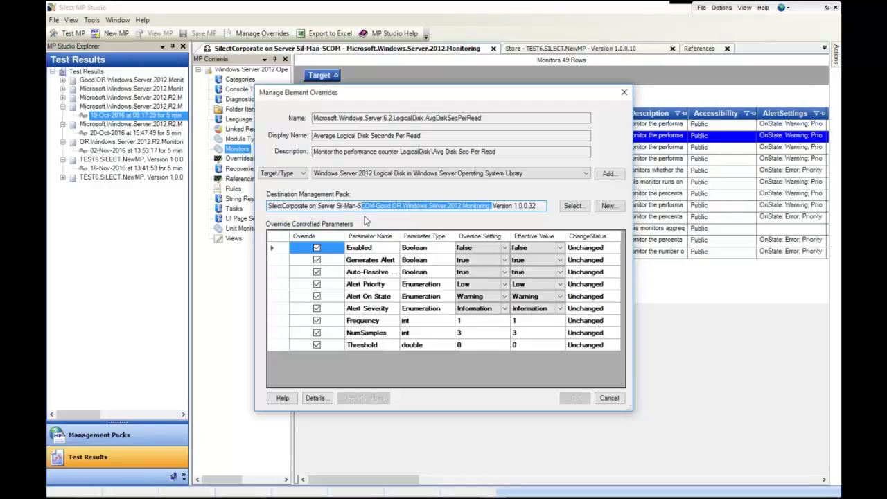
# Step: Close the element overrides dialog and, in the management packs explorer, collapse the Store down to the management groups
pyautogui.click(623, 400)
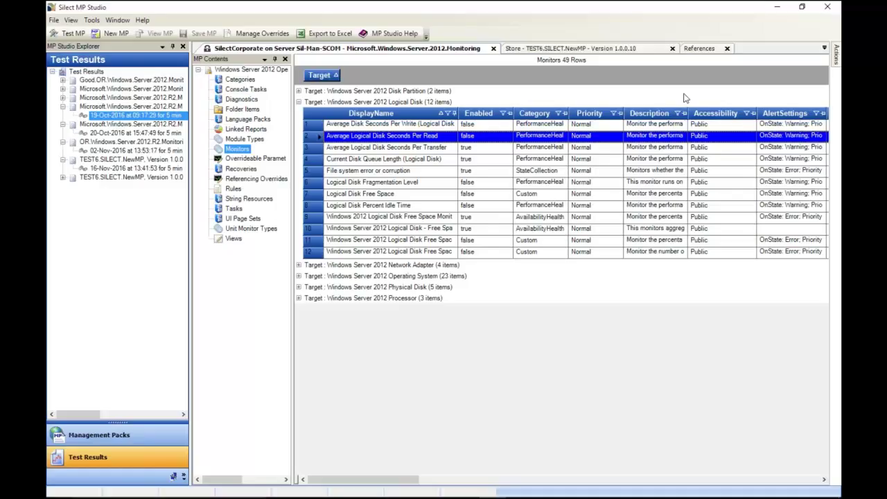
pyautogui.click(824, 48)
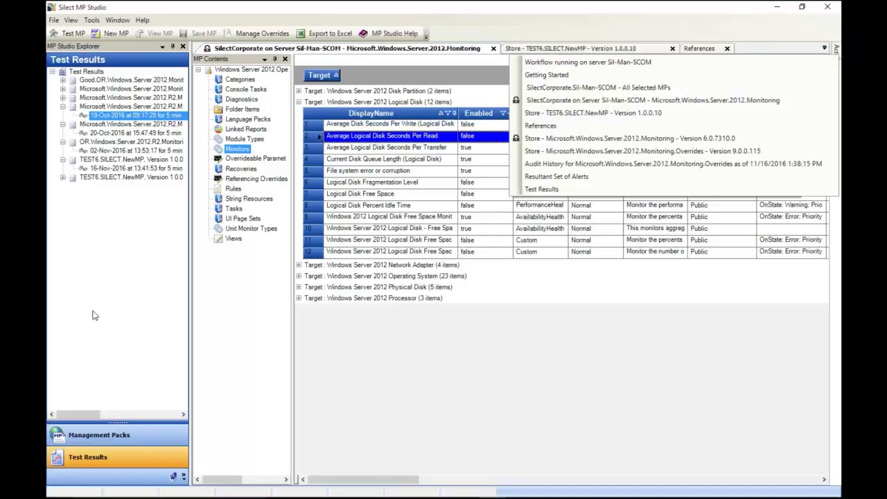
pyautogui.click(87, 432)
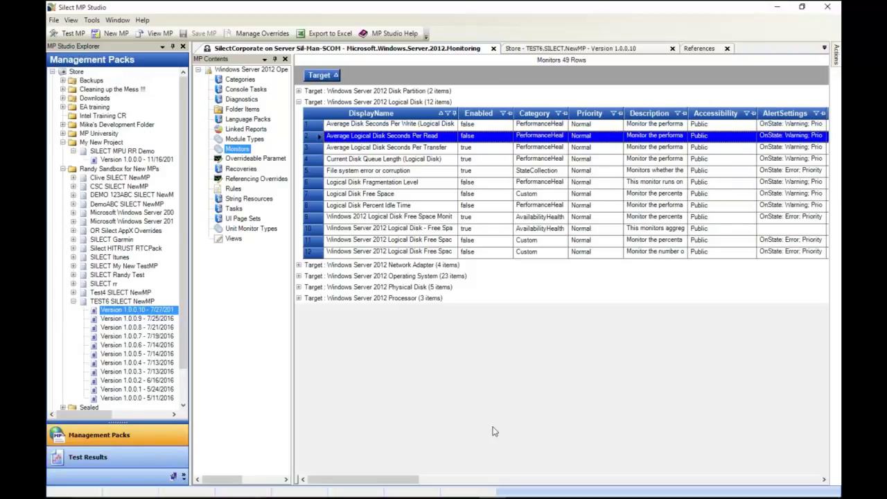
pyautogui.click(63, 169)
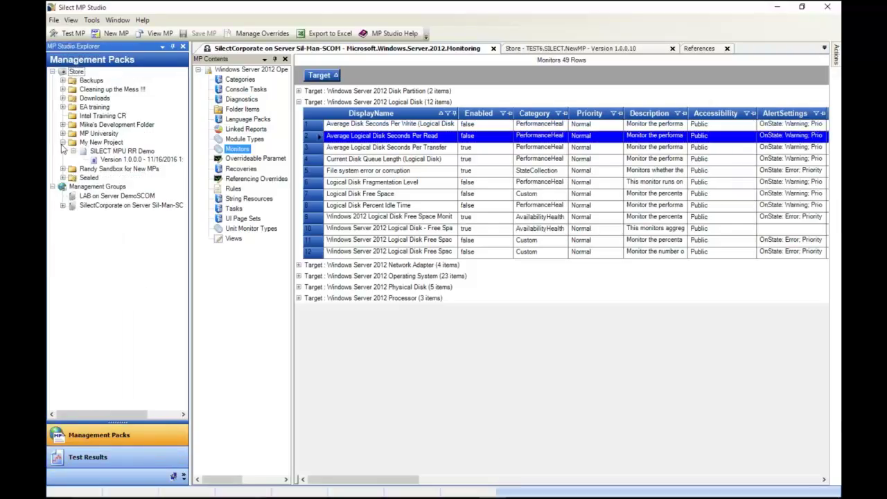
pyautogui.click(52, 72)
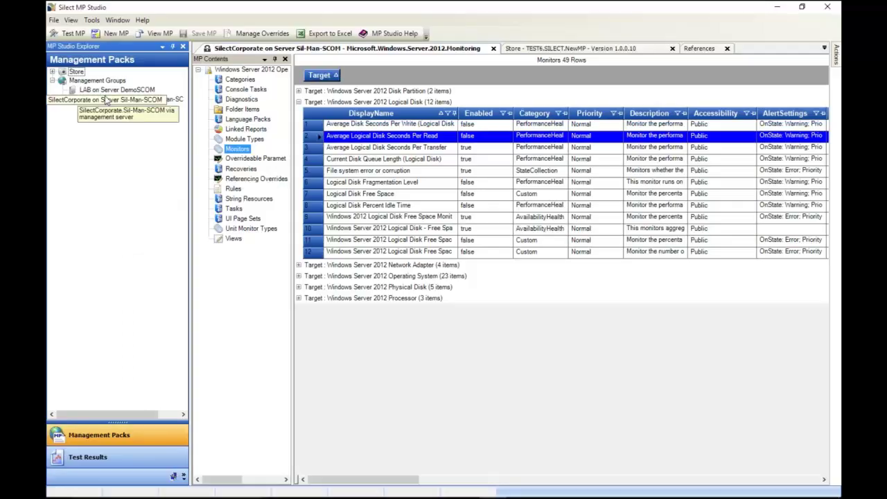
pyautogui.rightClick(133, 102)
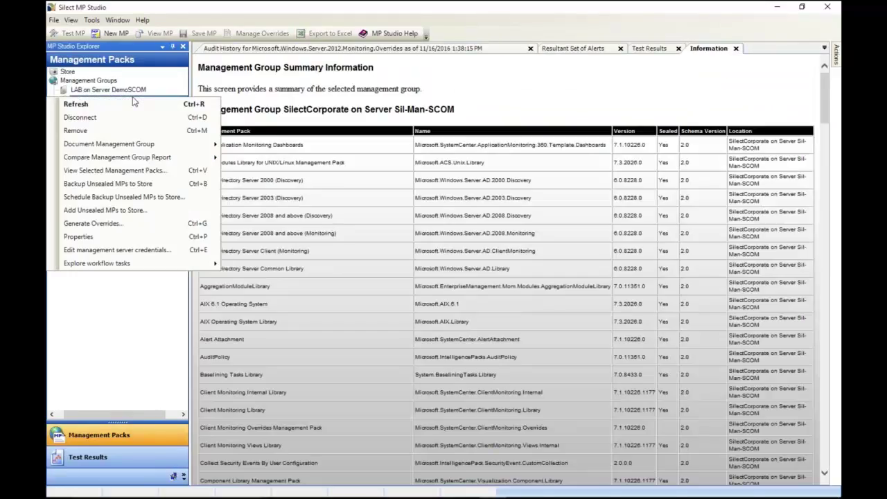
pyautogui.moveTo(136, 266)
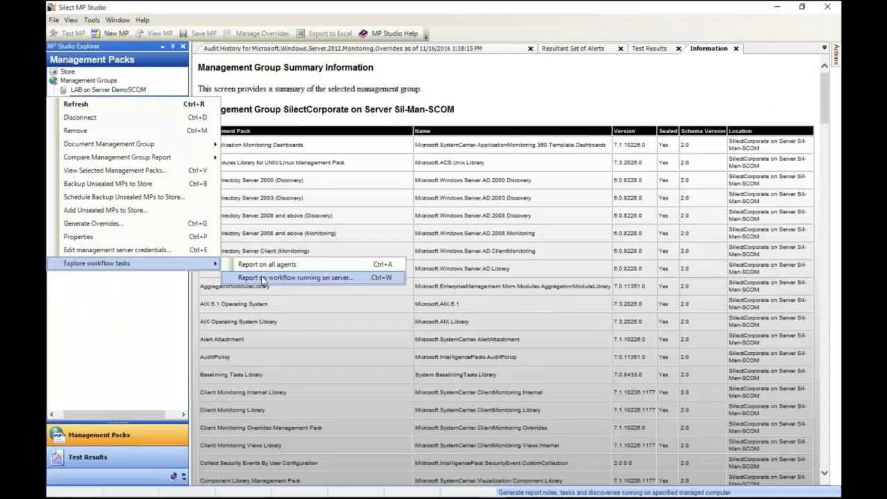
pyautogui.click(316, 278)
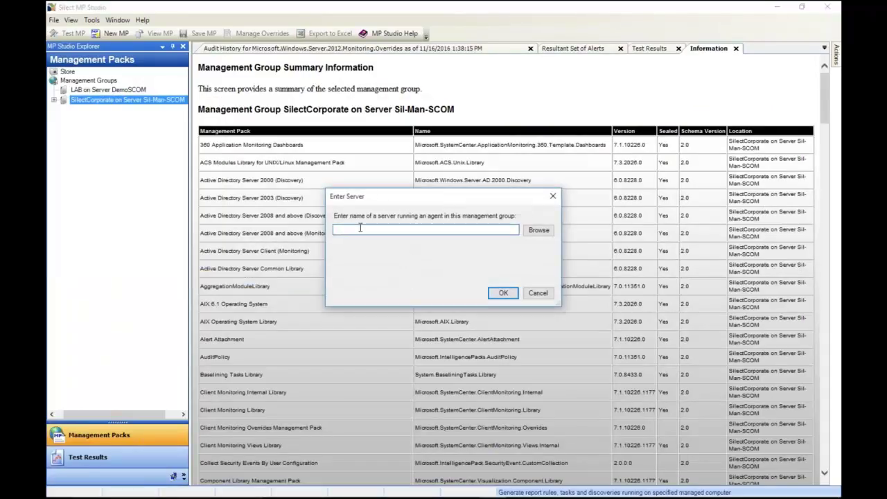
pyautogui.click(538, 293)
# Step: Generate the workflow report on all agents for the SilectCorporate on Server Sil-Man-SCOM management group
pyautogui.rightClick(124, 107)
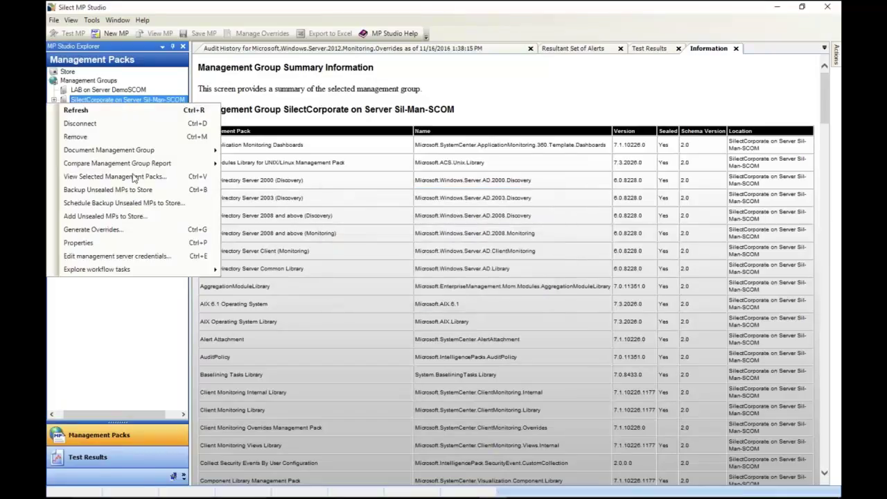
pyautogui.moveTo(154, 277)
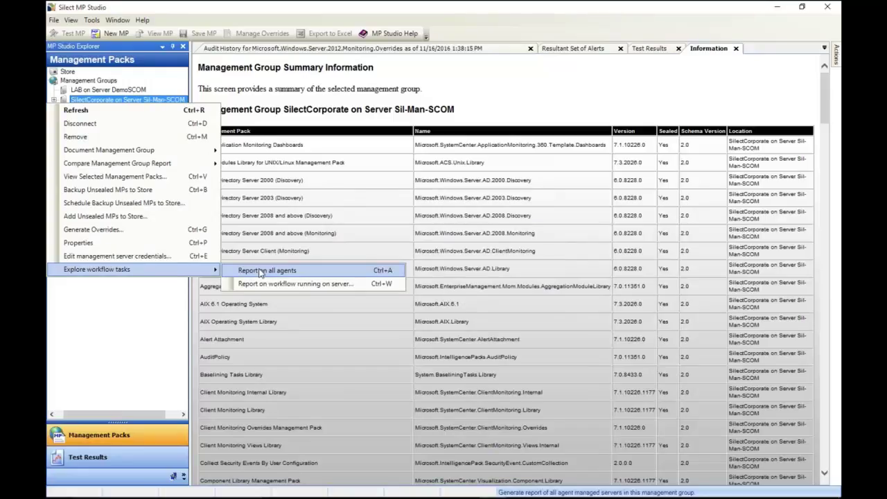
pyautogui.click(320, 272)
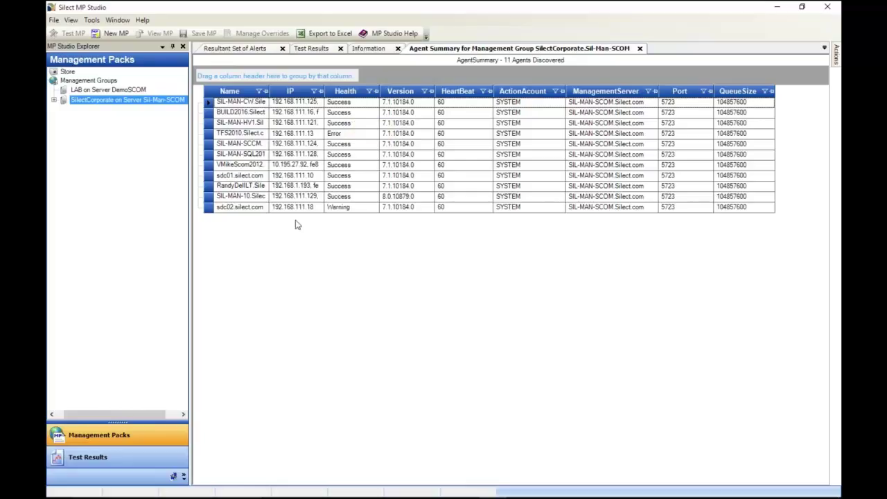
# Step: Examine the SIL-MAN-10 agent's row and its available actions, and the health of the TFS2010 agent
pyautogui.click(252, 199)
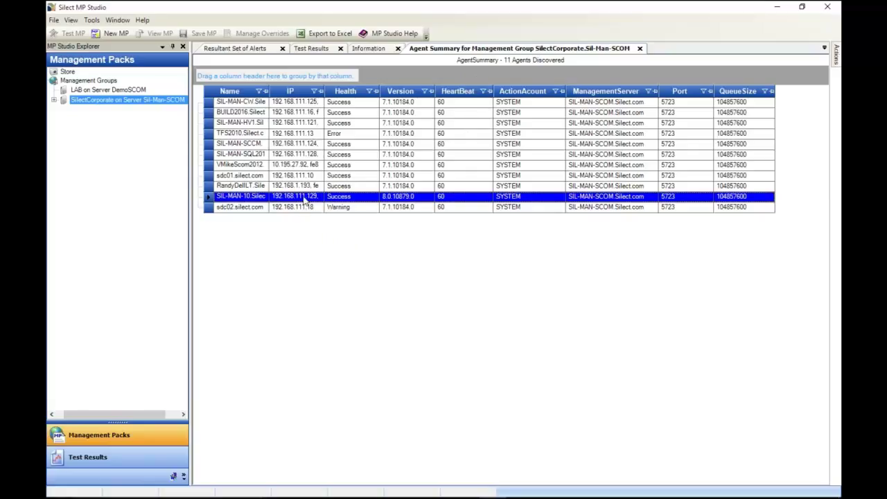
pyautogui.rightClick(310, 199)
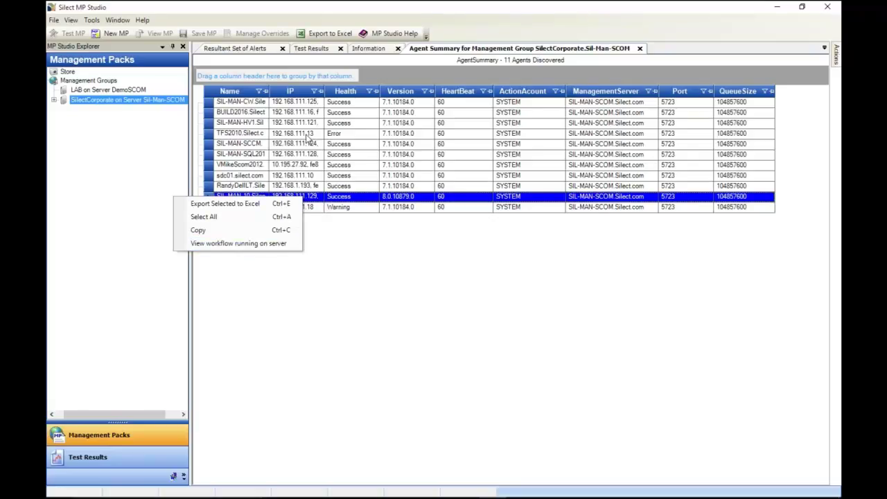
pyautogui.click(240, 135)
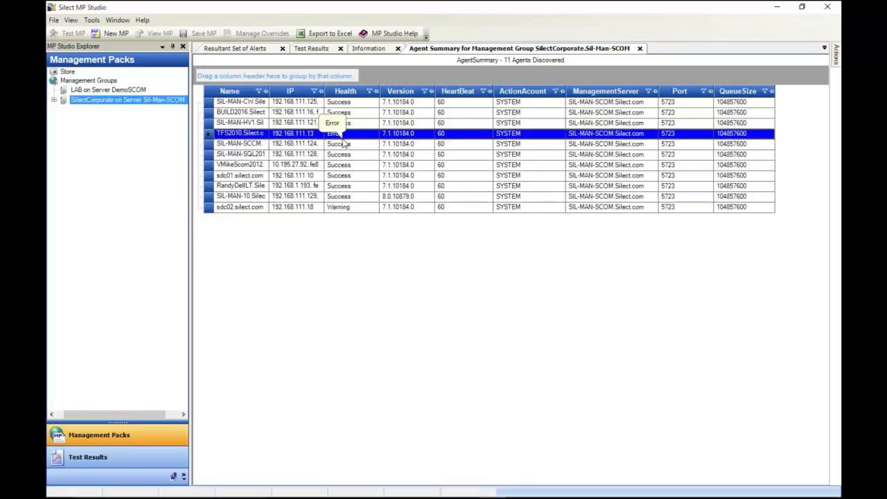
# Step: Close the agent summary and management group information pages and switch to the open report "Workflow running on server Sil-Man-SCOM"
pyautogui.click(640, 49)
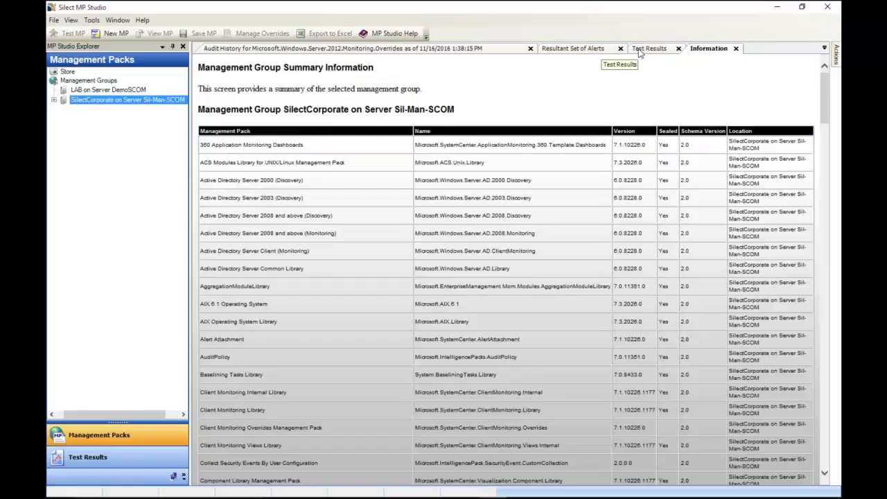
pyautogui.click(737, 49)
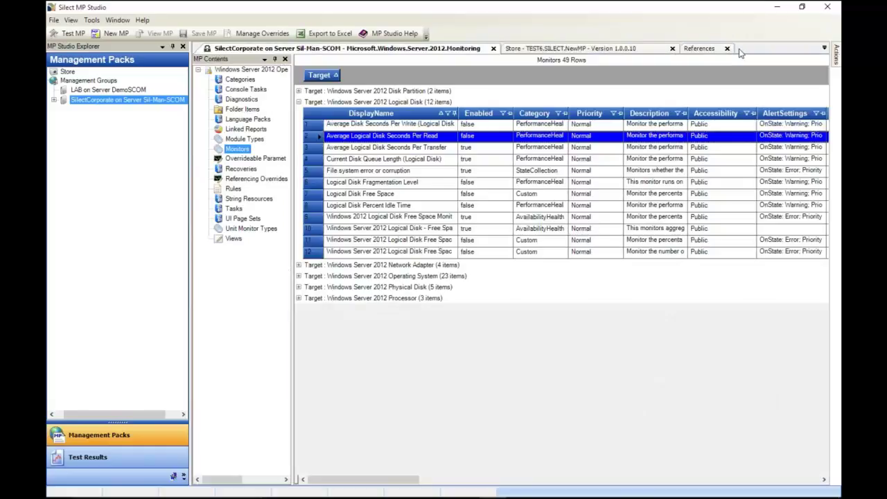
pyautogui.click(824, 49)
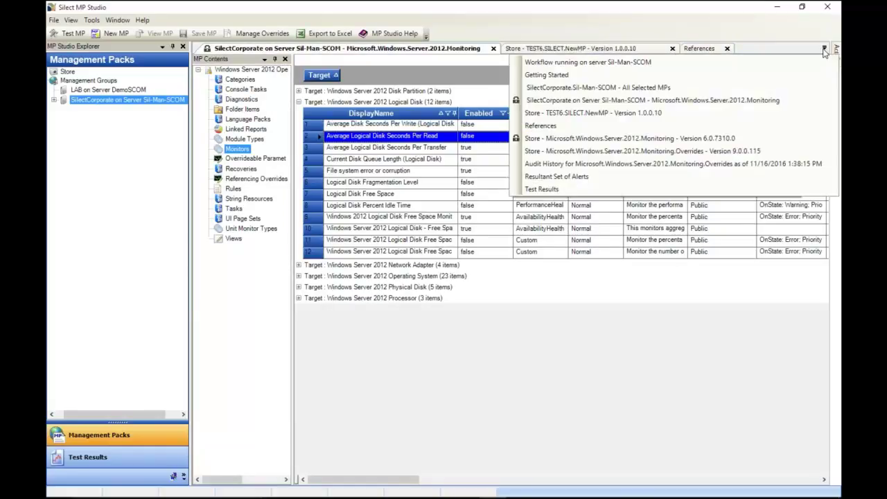
pyautogui.click(682, 65)
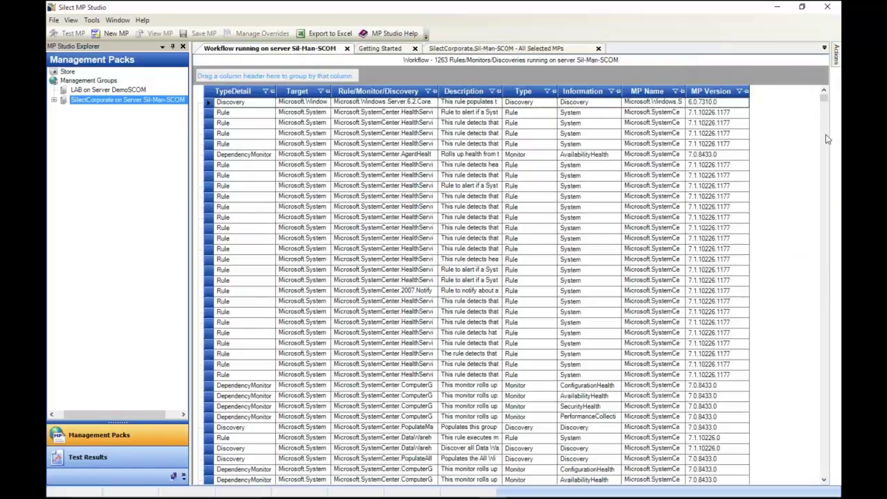
pyautogui.rightClick(787, 241)
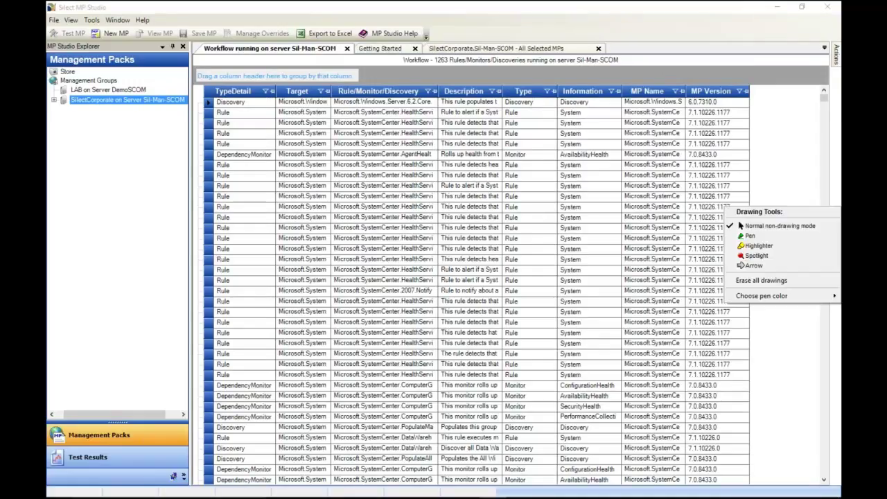
pyautogui.click(788, 246)
pyautogui.click(409, 71)
pyautogui.moveTo(409, 73); pyautogui.dragTo(627, 75)
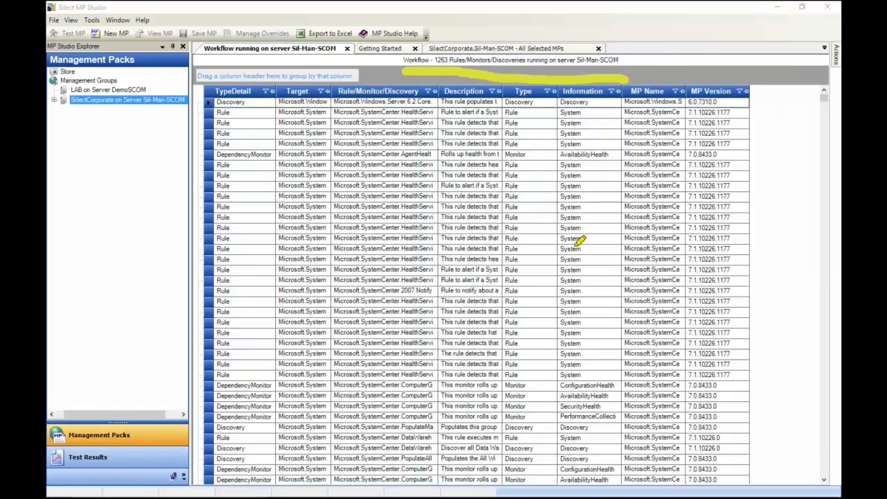
pyautogui.moveTo(299, 178)
pyautogui.mouseDown()
pyautogui.moveTo(374, 419)
pyautogui.moveTo(682, 142)
pyautogui.mouseUp()
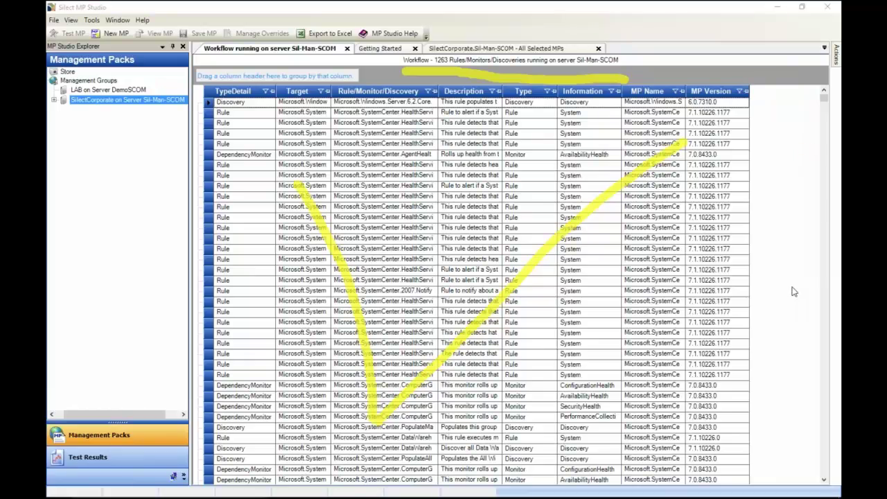
pyautogui.press('Escape')
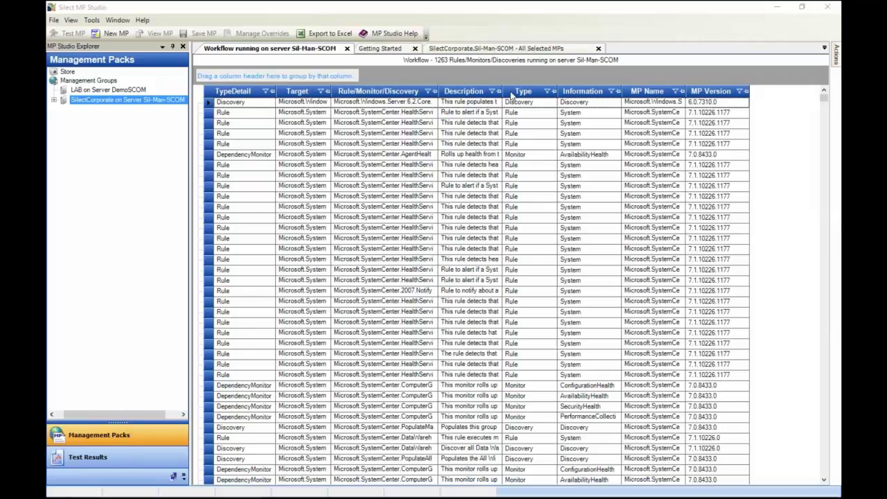
# Step: Group the workflow report by Type and look into the Discovery, Monitor and Unavailable Element groups
pyautogui.moveTo(521, 94); pyautogui.dragTo(307, 78)
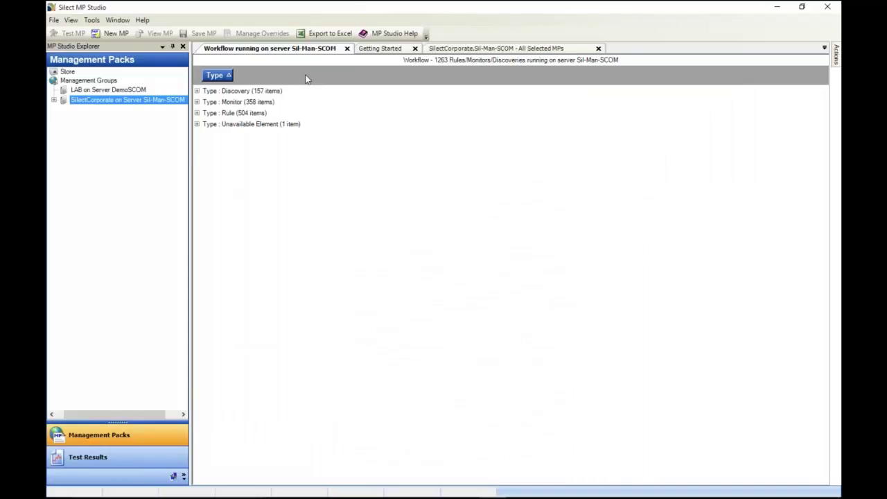
pyautogui.click(197, 91)
pyautogui.click(197, 91)
pyautogui.click(197, 102)
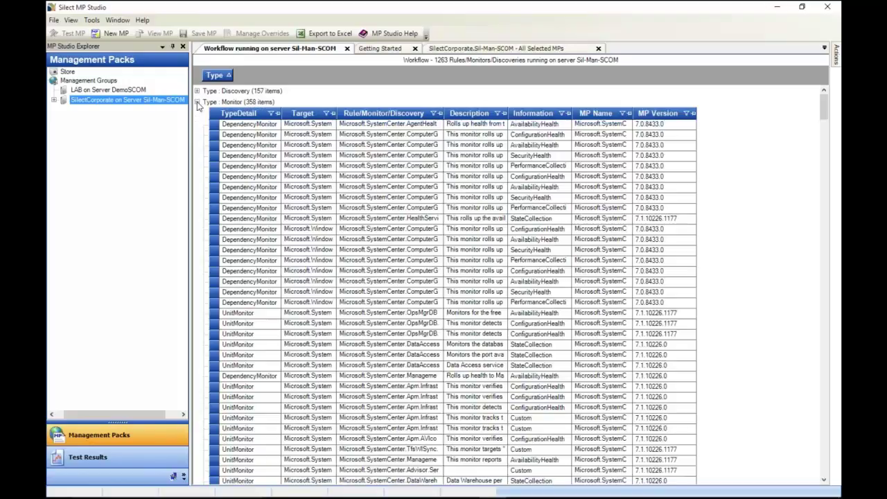
pyautogui.click(197, 102)
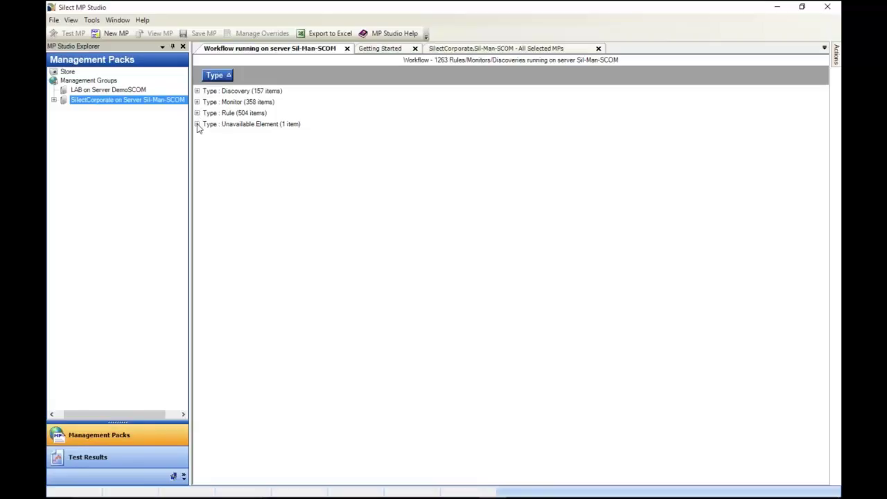
pyautogui.click(197, 124)
pyautogui.click(197, 124)
# Step: Add MP Name as a second grouping level below Type and expand the Monitor group into its management packs
pyautogui.click(197, 102)
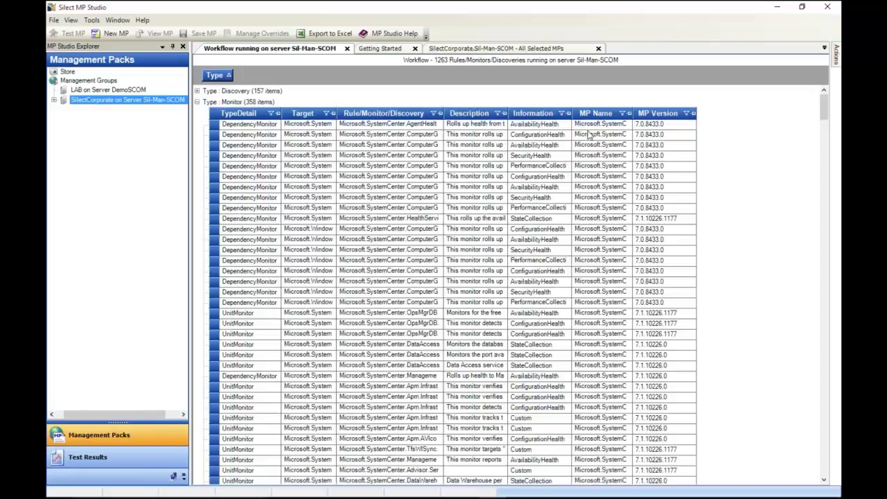
pyautogui.moveTo(610, 118); pyautogui.dragTo(299, 70)
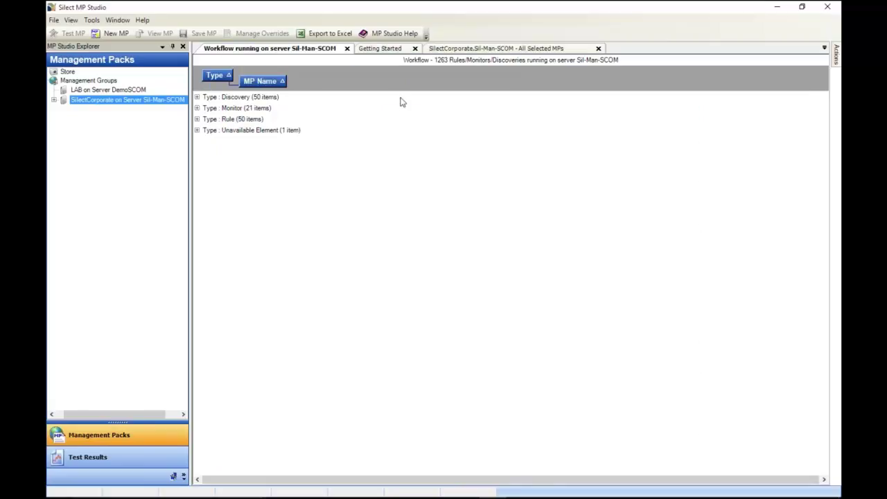
pyautogui.click(197, 98)
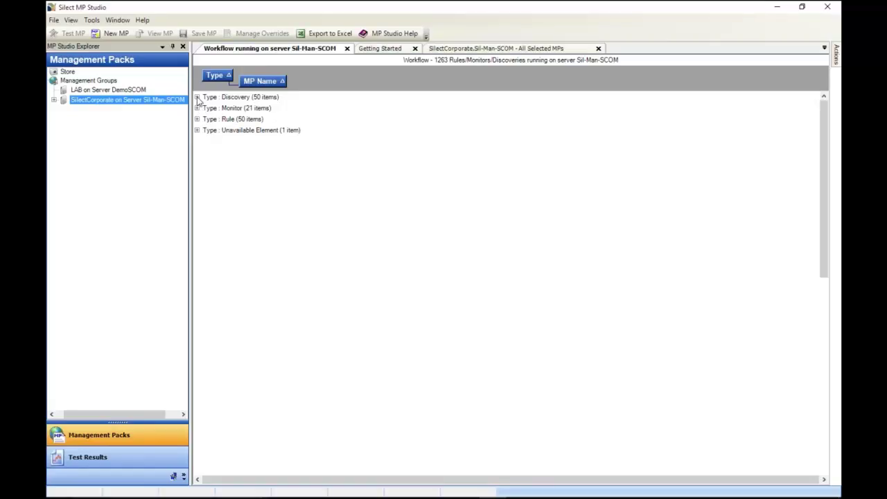
pyautogui.click(197, 97)
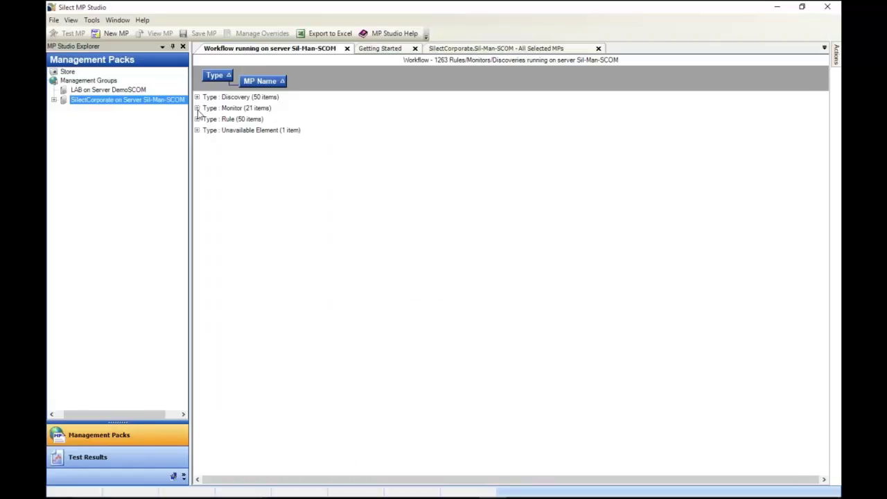
pyautogui.click(196, 109)
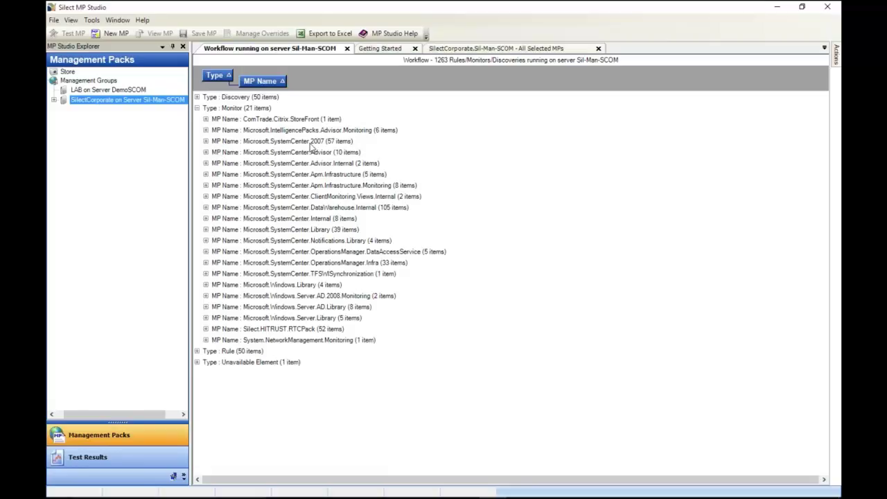
# Step: Expand the Microsoft.SystemCenter.2007 monitors and examine the override rows and threshold information under the first PerformanceHealth unit monitor
pyautogui.click(205, 141)
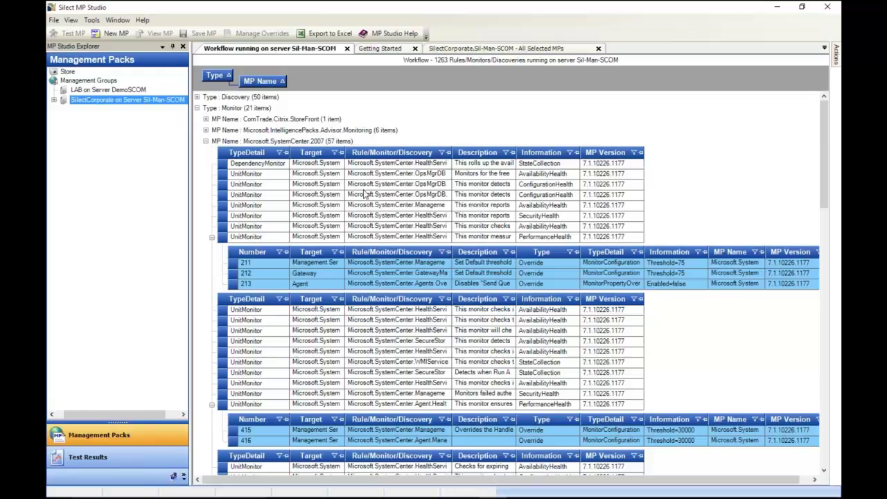
pyautogui.click(263, 239)
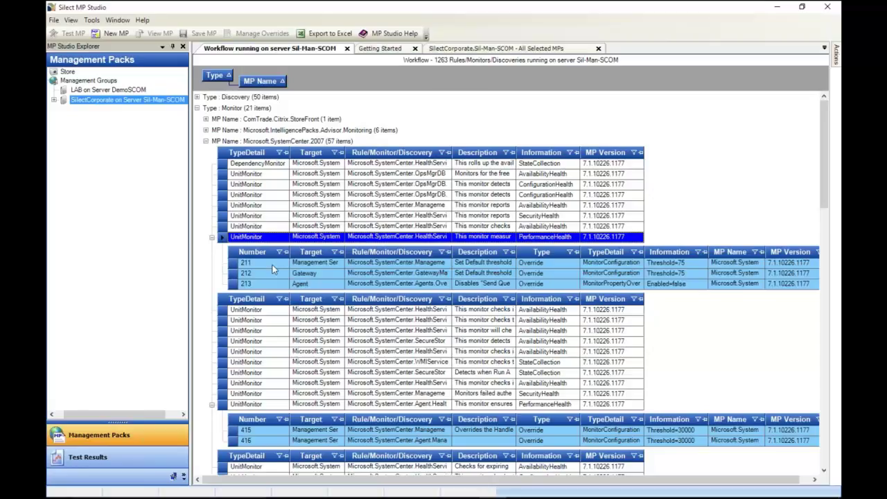
pyautogui.moveTo(274, 263); pyautogui.dragTo(276, 287)
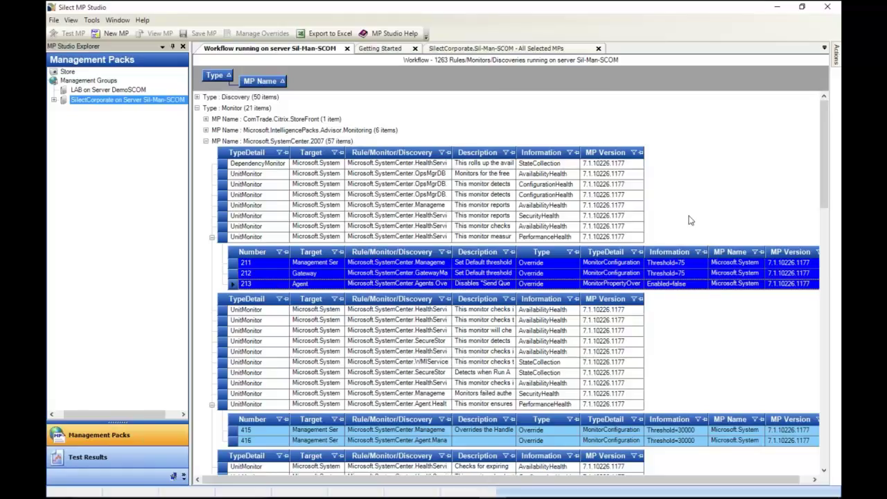
pyautogui.moveTo(551, 480); pyautogui.dragTo(616, 486)
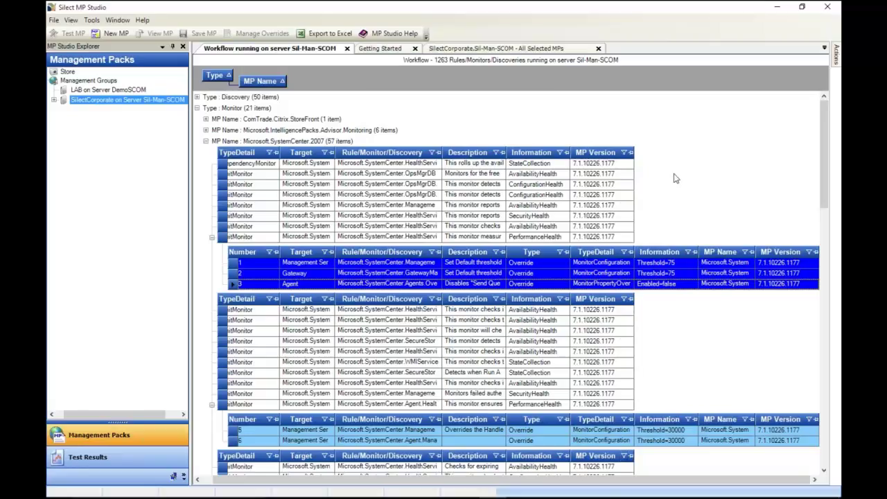
pyautogui.click(665, 264)
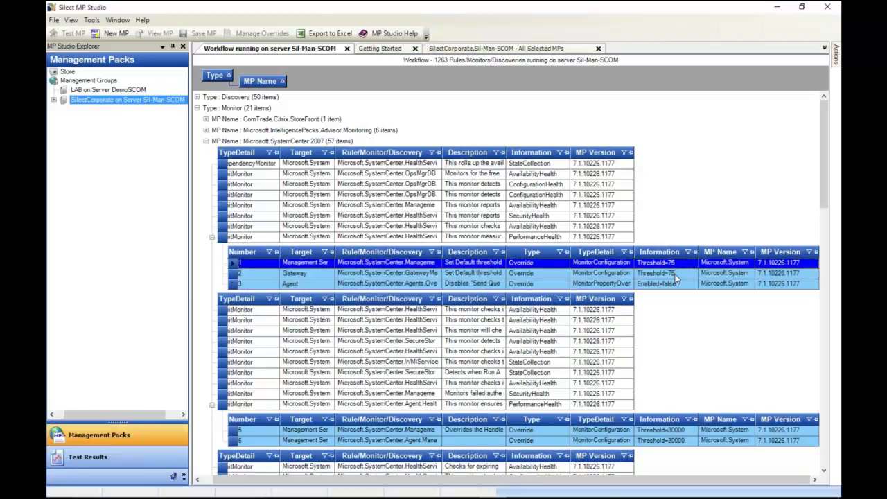
# Step: Examine the Gateway and Agent override rows under the first PerformanceHealth monitor, and collapse the Microsoft.SystemCenter.2007 group
pyautogui.click(675, 273)
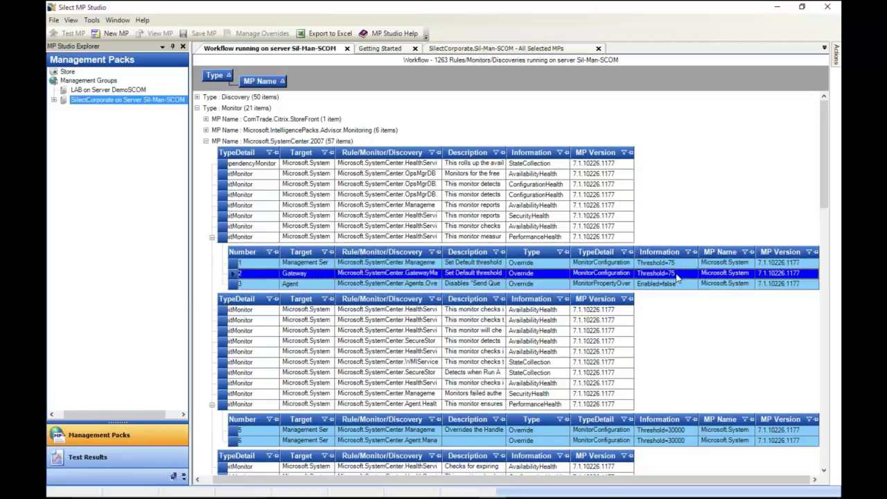
pyautogui.click(683, 285)
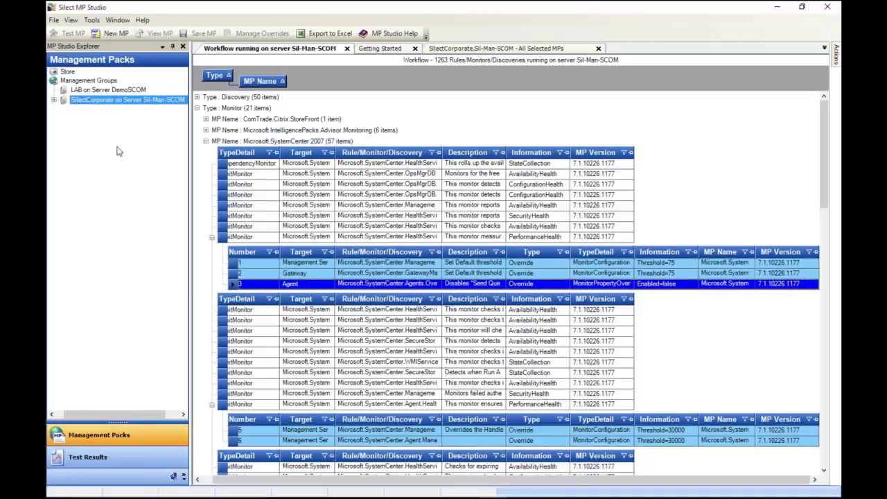
pyautogui.click(205, 141)
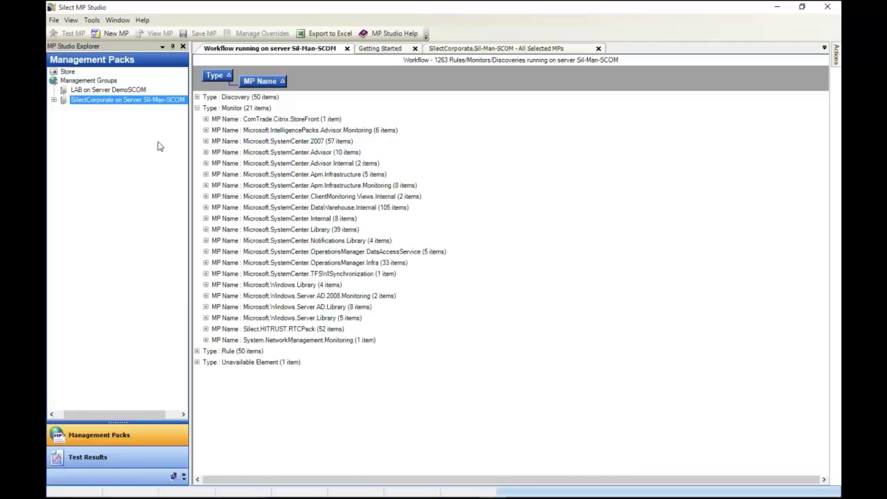
# Step: Look through the management packs under SilectCorporate on Server Sil-Man-SCOM, expand the Store into its folders and collapse SilectCorporate
pyautogui.click(54, 101)
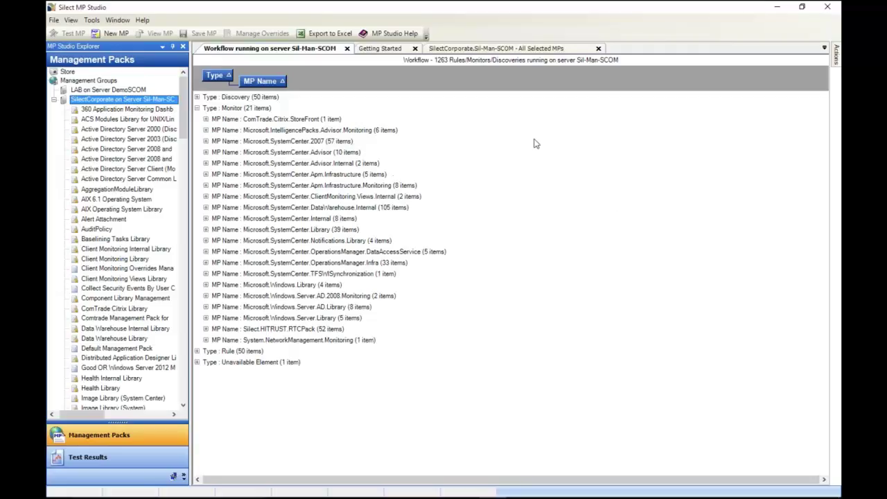
pyautogui.click(54, 101)
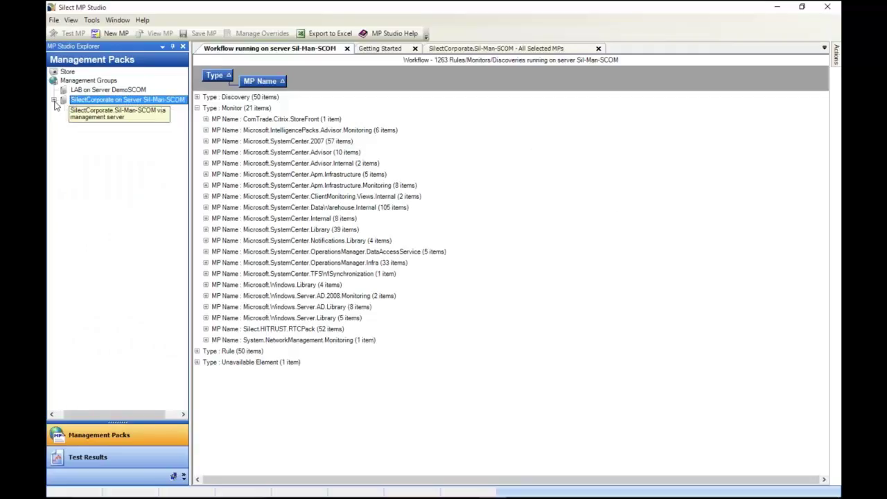
pyautogui.click(67, 72)
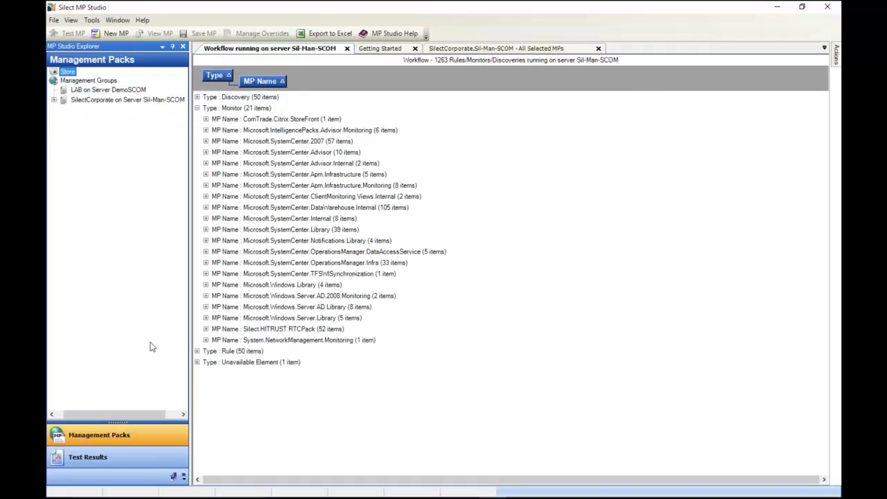
pyautogui.click(54, 101)
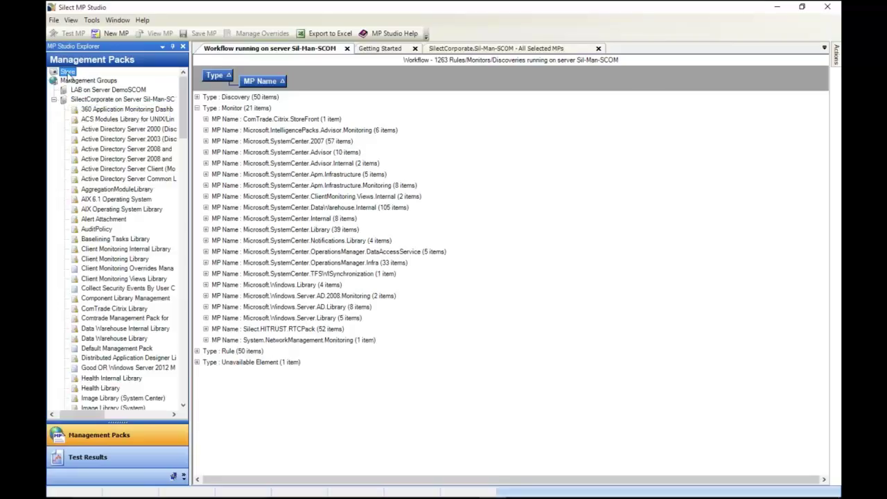
pyautogui.moveTo(88, 420); pyautogui.dragTo(83, 419)
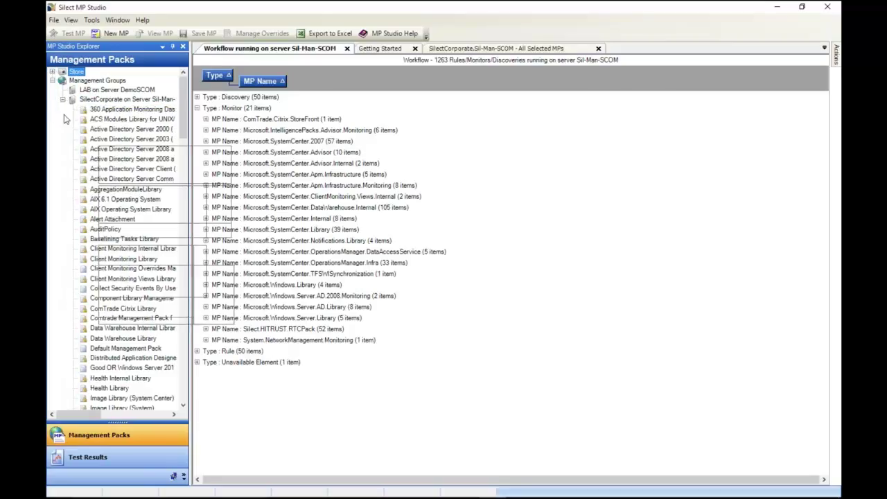
pyautogui.click(53, 71)
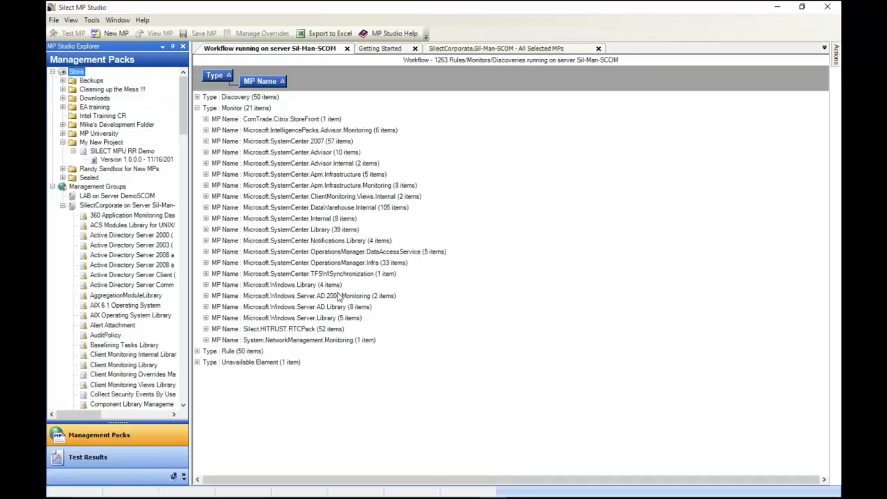
pyautogui.click(63, 205)
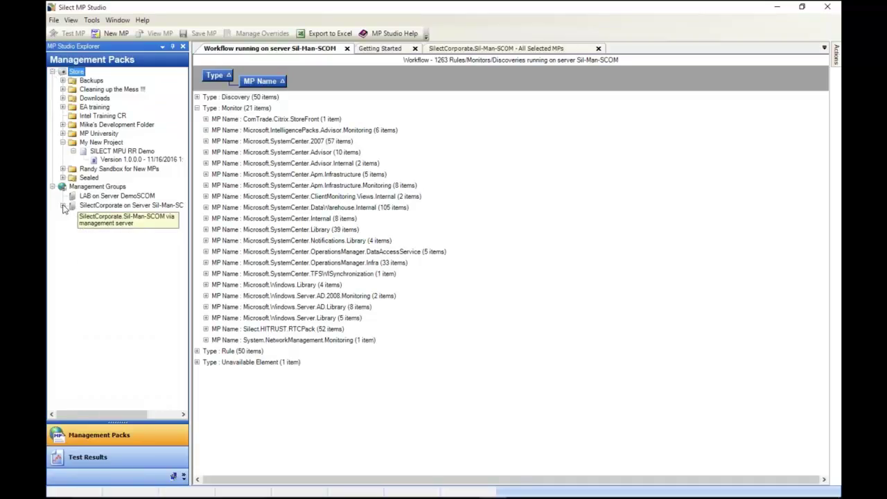
# Step: Expand the Store's sandbox folder for new MPs, list the versions of Microsoft Windows Server 2012 Monitoring Overrides and widen the explorer pane
pyautogui.click(63, 169)
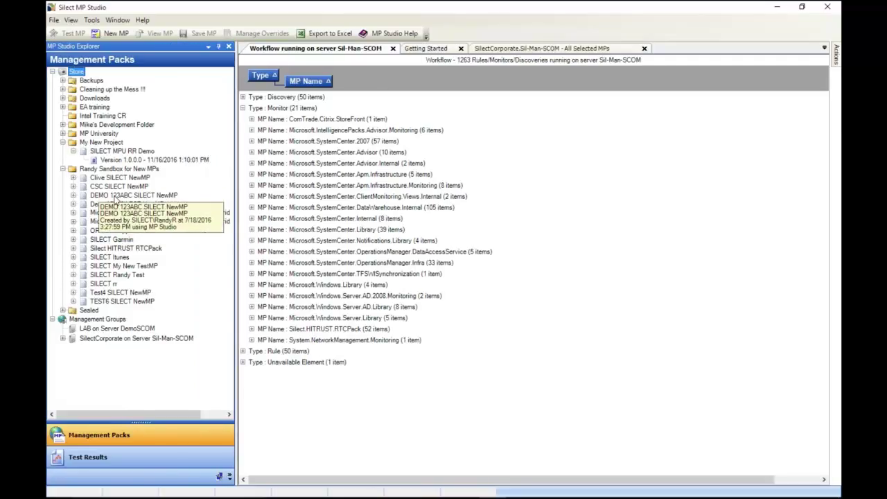
pyautogui.click(76, 223)
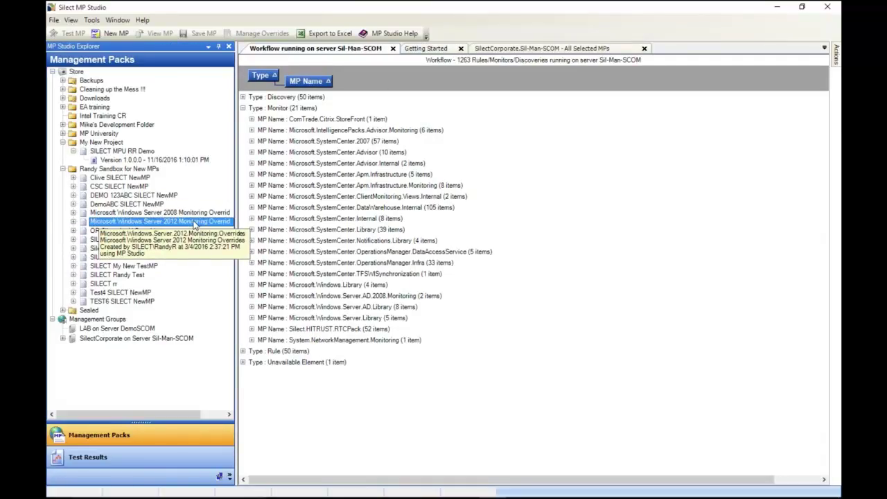
pyautogui.click(74, 221)
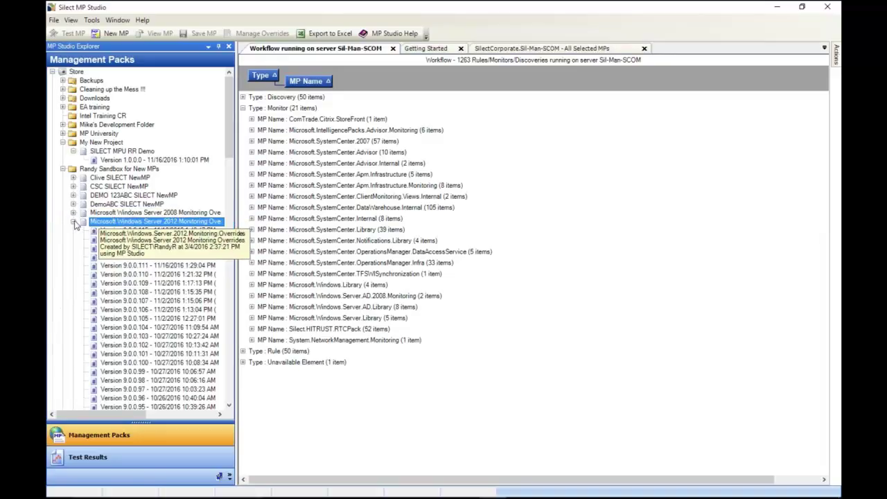
pyautogui.moveTo(236, 222); pyautogui.dragTo(277, 222)
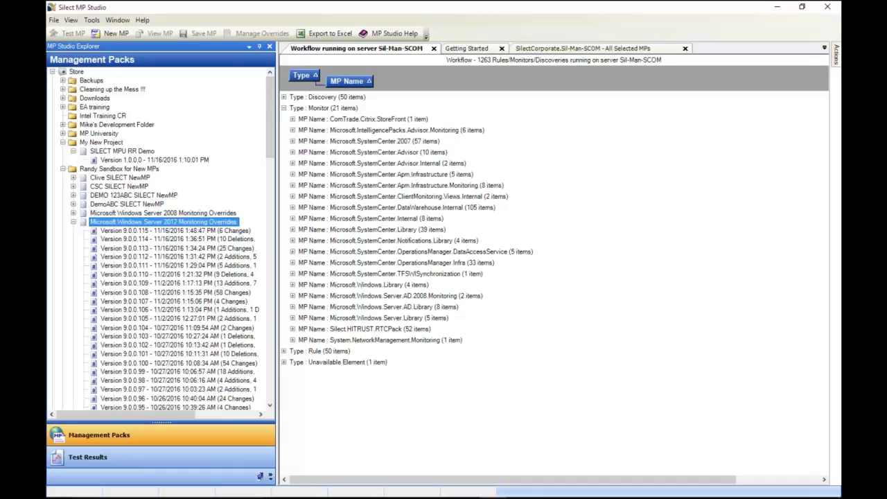
# Step: Review the actions available for version 9.0.0.115 of Microsoft Windows Server 2012 Monitoring Overrides without running one
pyautogui.rightClick(236, 232)
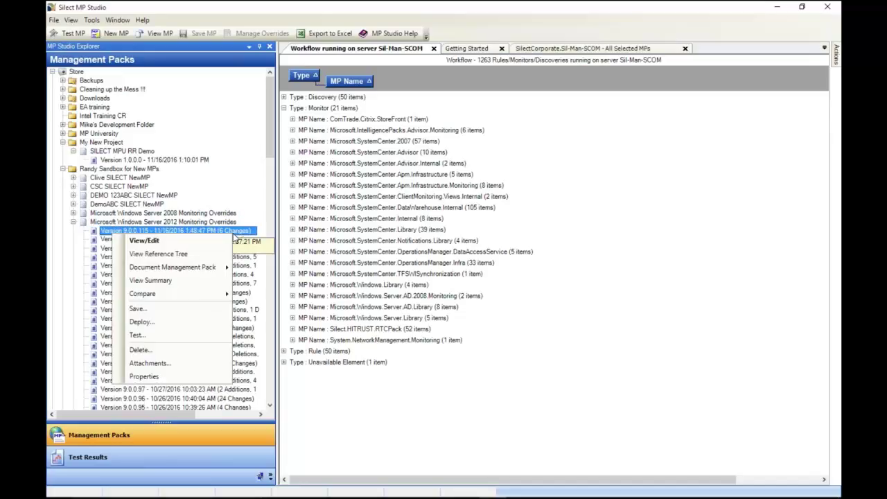
pyautogui.moveTo(218, 269)
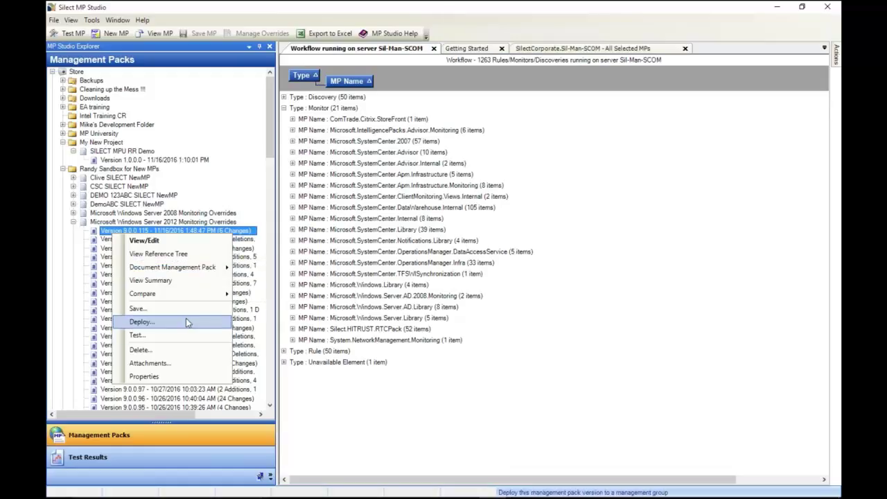
pyautogui.click(515, 333)
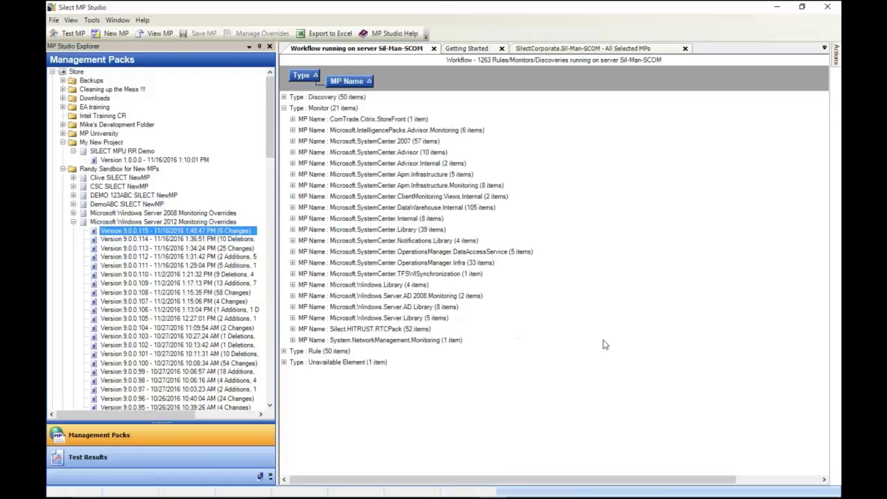
# Step: Deploy version 9.0.0.114 of Microsoft Windows Server 2012 Monitoring Overrides to the management group SilectCorporate.Sil-Man-SCOM
pyautogui.rightClick(208, 239)
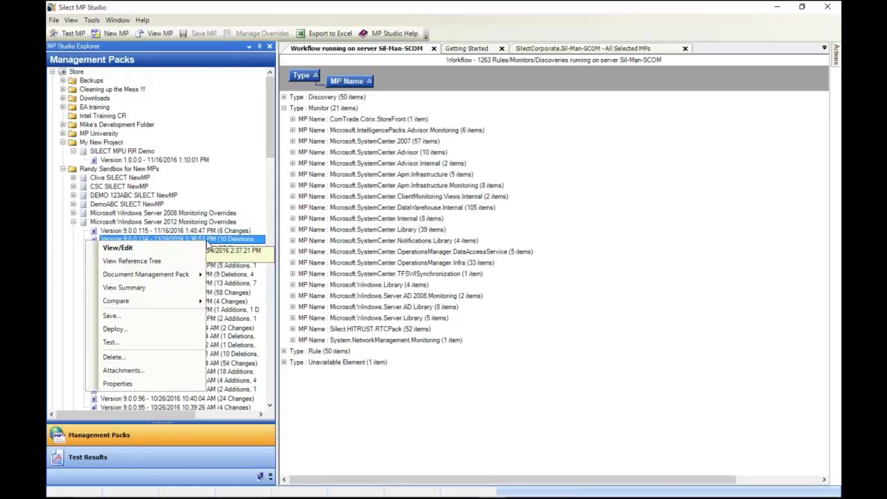
pyautogui.click(157, 329)
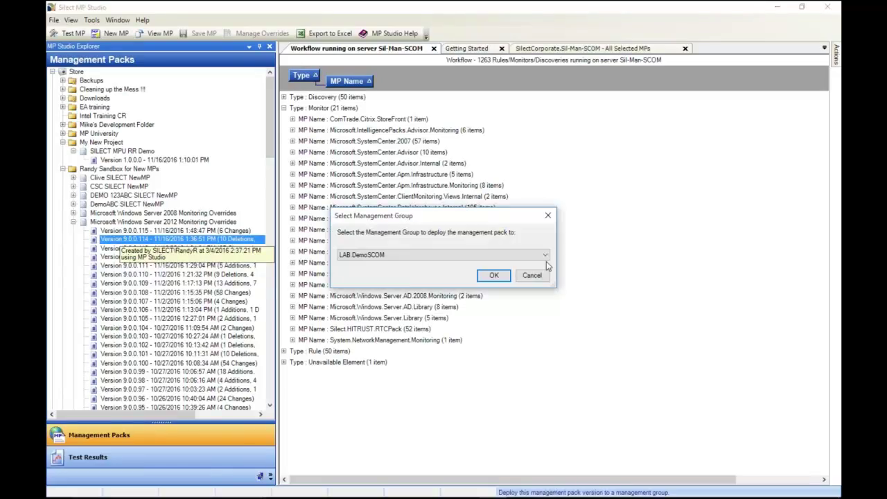
pyautogui.click(546, 256)
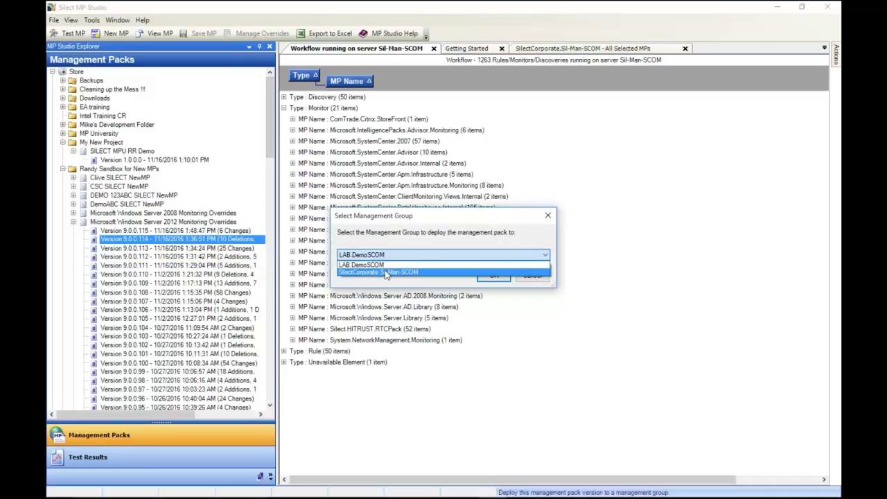
pyautogui.click(386, 272)
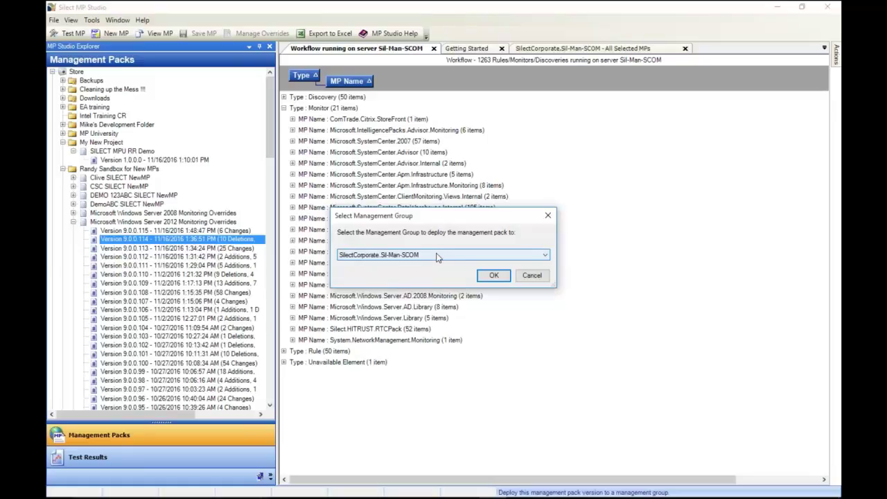
pyautogui.click(493, 276)
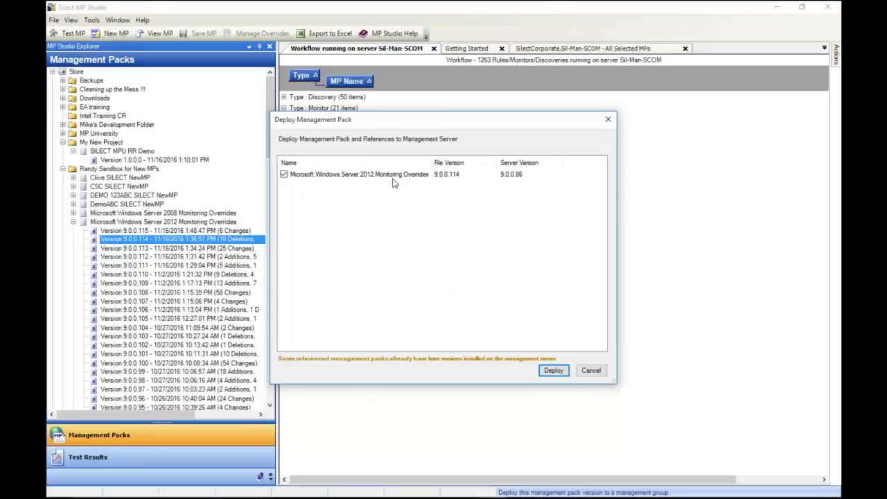
pyautogui.click(554, 370)
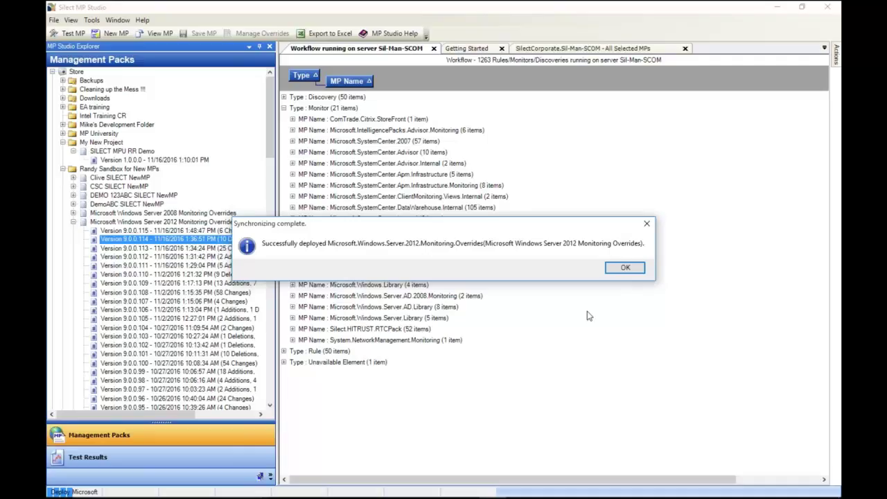
pyautogui.click(620, 270)
# Step: Narrow the explorer pane and view the summary and Referencing Overrides of the Microsoft.Windows.Server.2012.Monitoring pack
pyautogui.scroll(-15, 160, 242)
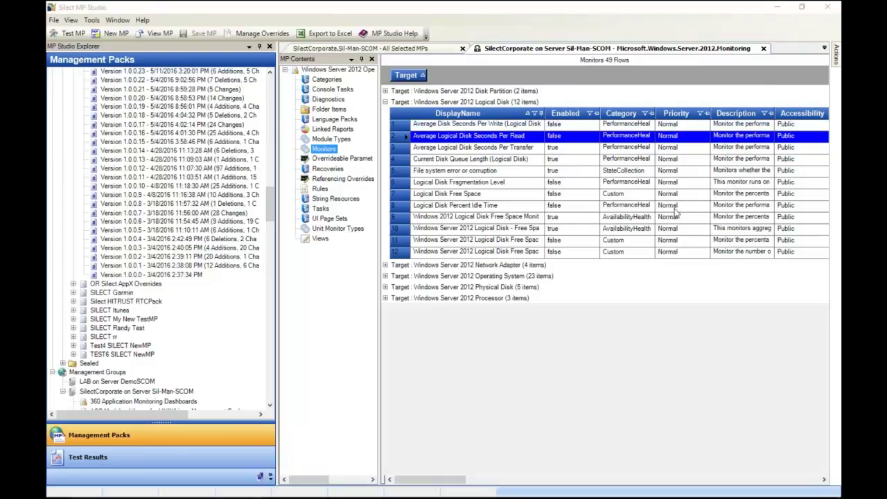
pyautogui.click(208, 326)
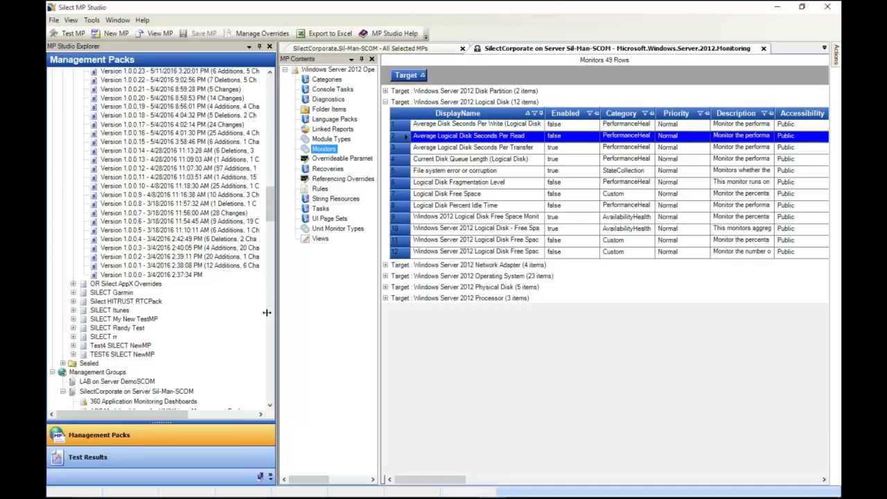
pyautogui.moveTo(196, 328); pyautogui.dragTo(197, 327)
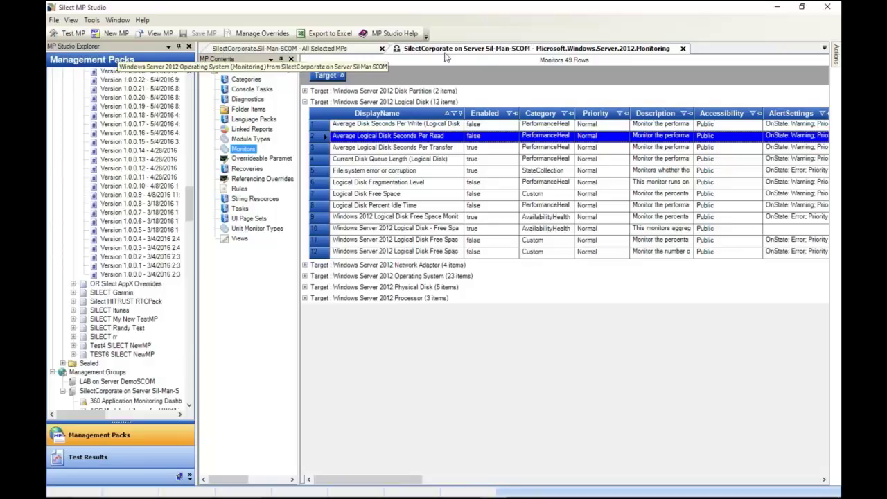
pyautogui.click(251, 70)
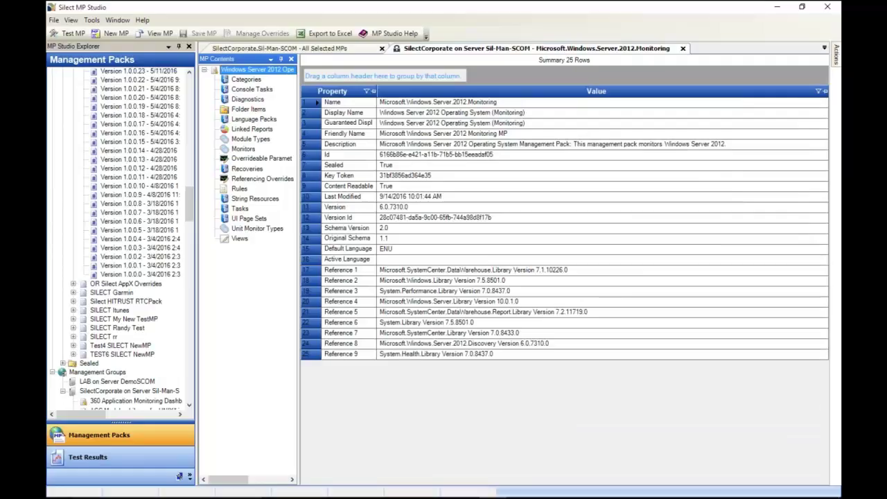
pyautogui.click(261, 178)
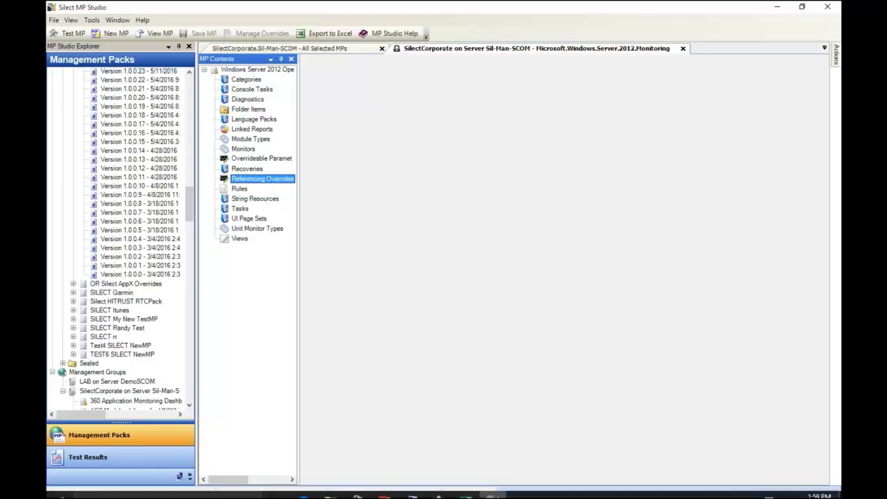
# Step: Switch to the Microsoft.Windows.Server.2012.Monitoring full report in Excel and view the first columns of its 125 Referencing Overrides sheet
pyautogui.moveTo(437, 495)
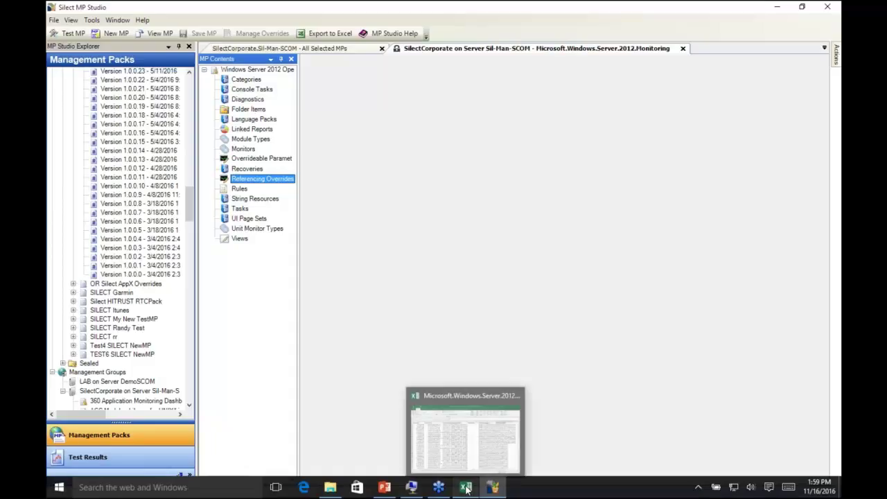
pyautogui.click(466, 490)
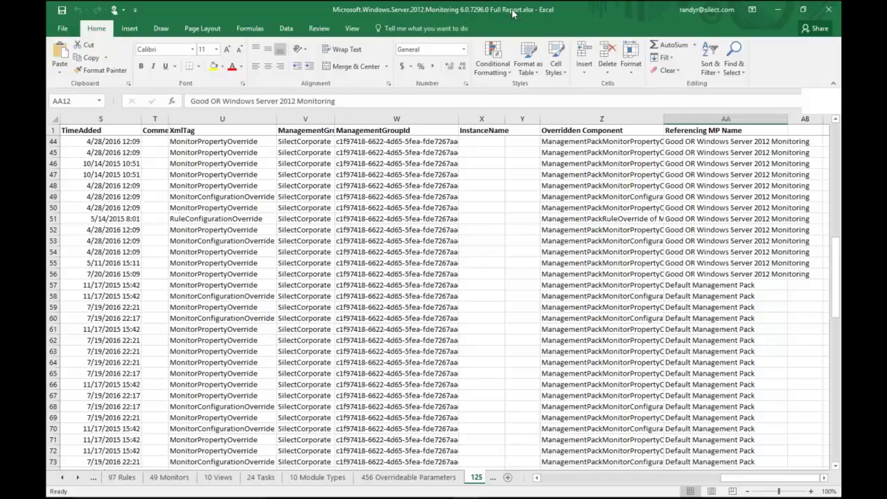
pyautogui.click(736, 478)
pyautogui.moveTo(666, 487); pyautogui.dragTo(99, 492)
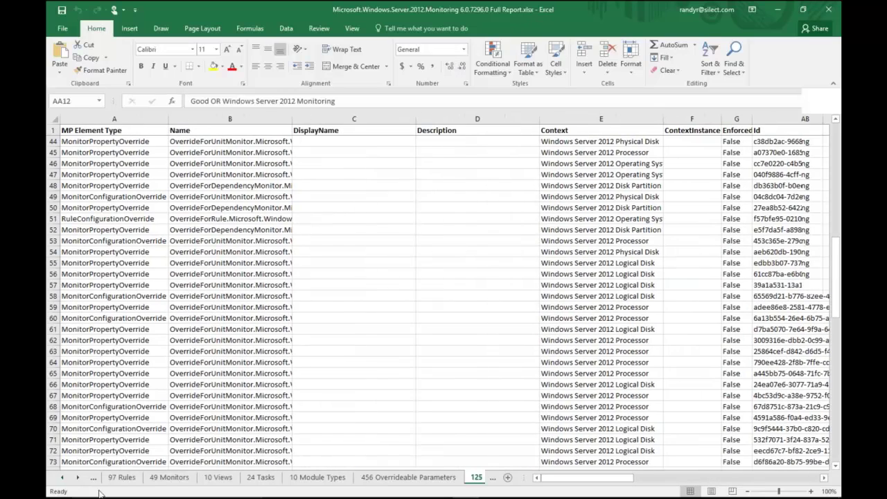
# Step: View the Summary, 97 Rules and 49 Monitors sheets of the full report
pyautogui.click(62, 477)
pyautogui.click(125, 478)
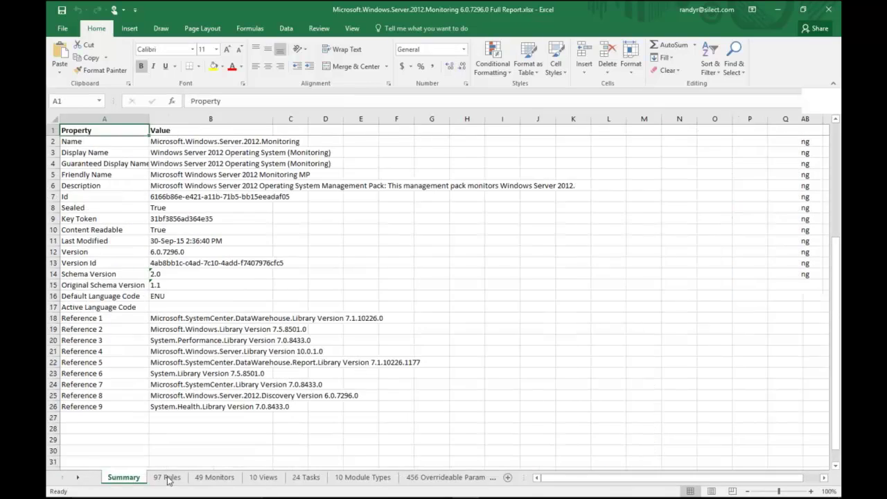
pyautogui.click(169, 478)
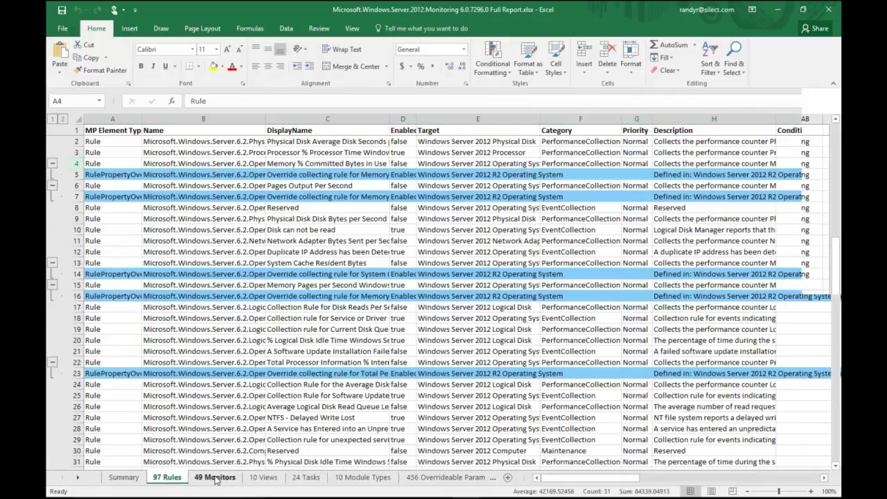
pyautogui.click(215, 478)
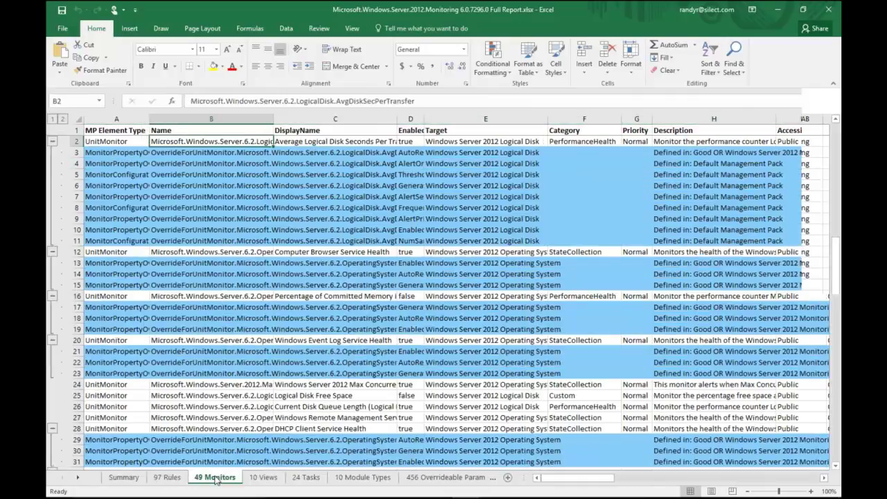
# Step: Return to the 125 Referencing Overrides sheet and select its MP Element Type column
pyautogui.click(78, 478)
pyautogui.click(78, 478)
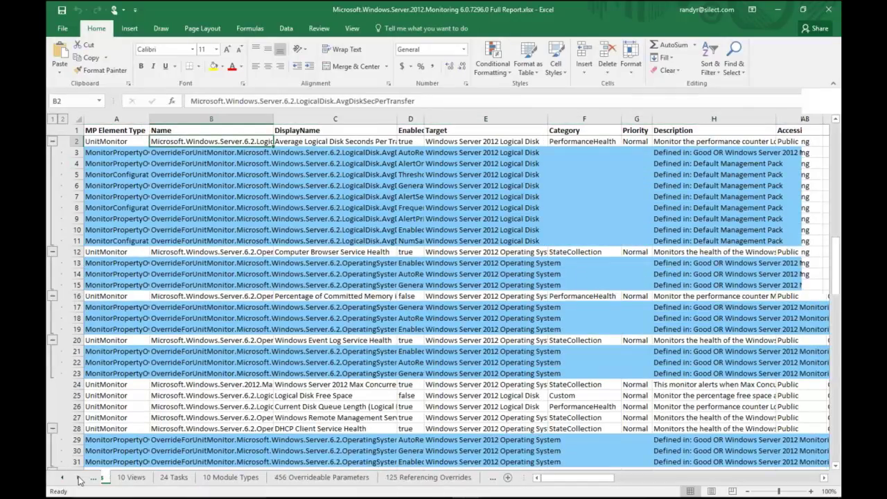
pyautogui.click(78, 478)
pyautogui.click(78, 478)
pyautogui.click(315, 477)
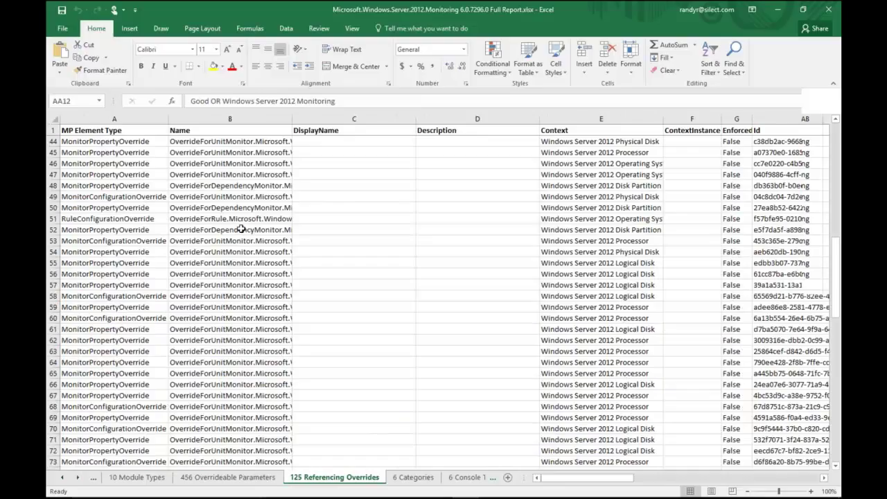
pyautogui.click(98, 131)
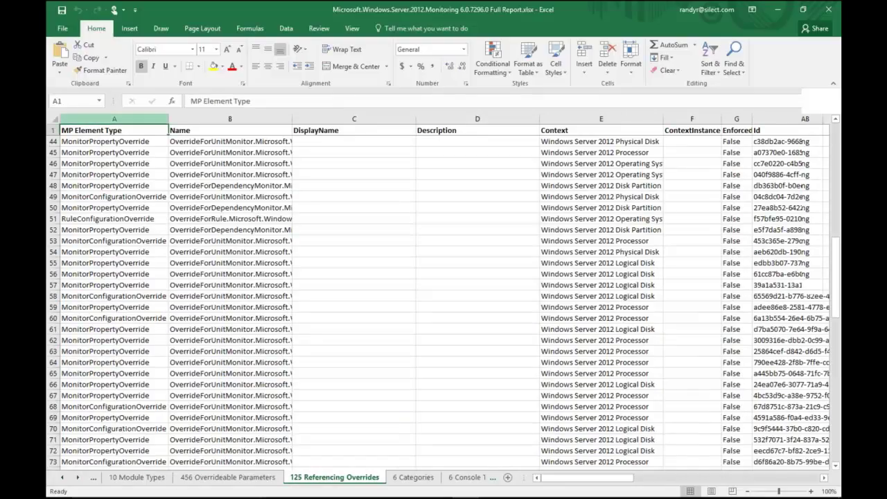
pyautogui.click(111, 119)
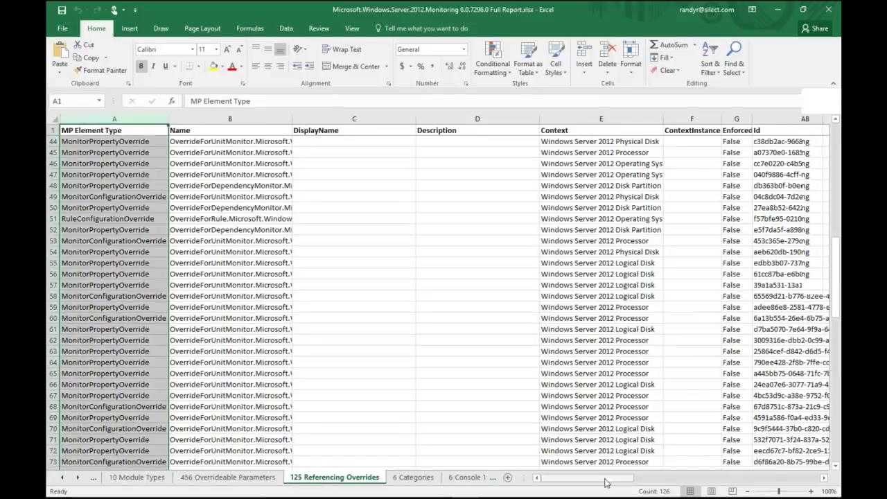
# Step: Bring up the last columns of the sheet and examine the Referencing MP Name column
pyautogui.moveTo(607, 480); pyautogui.dragTo(796, 485)
pyautogui.click(499, 124)
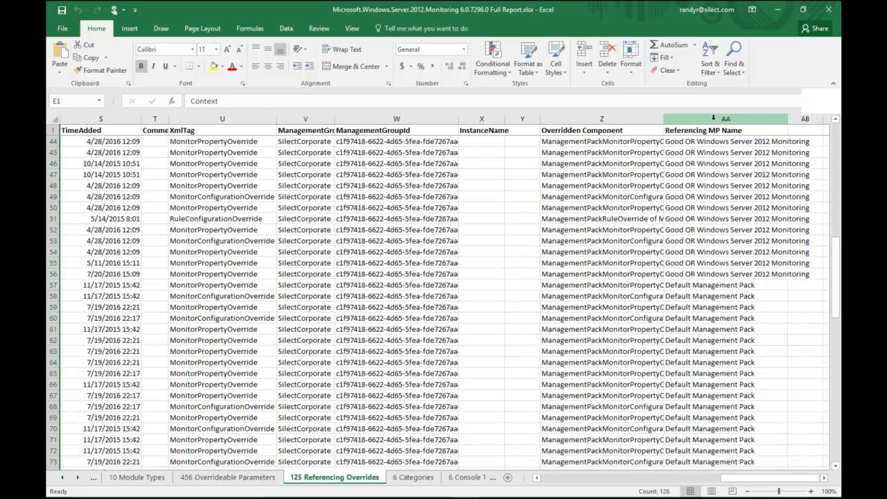
pyautogui.click(726, 118)
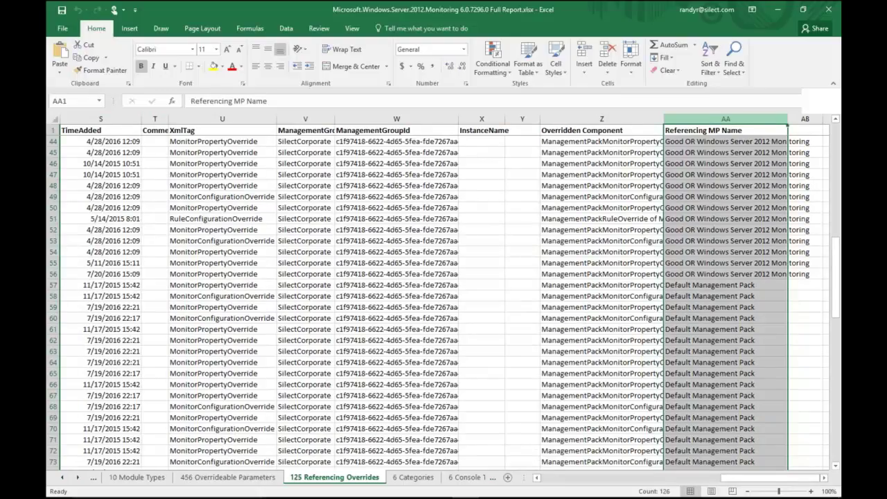
pyautogui.click(726, 163)
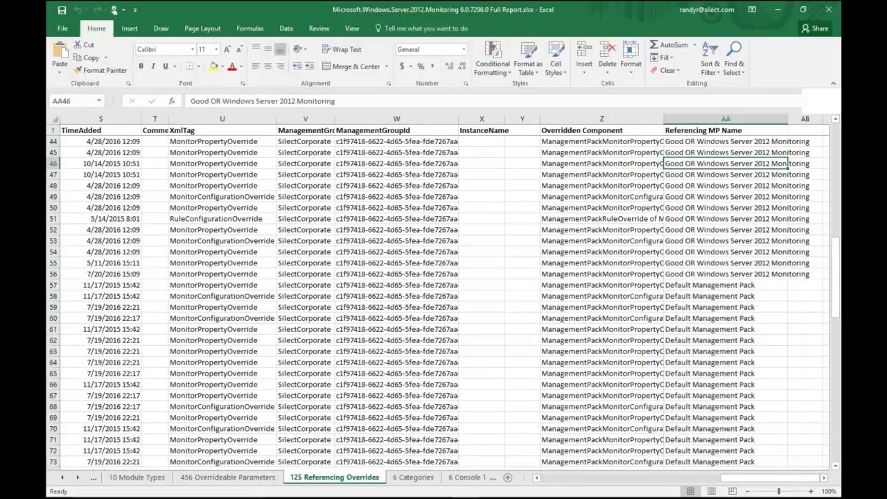
# Step: Highlight the Referencing MP Name cells for Good OR Windows Server 2012 Monitoring and those for Default Management Pack
pyautogui.moveTo(724, 141); pyautogui.dragTo(742, 270)
pyautogui.moveTo(834, 305); pyautogui.dragTo(828, 182)
pyautogui.moveTo(731, 143); pyautogui.dragTo(742, 364)
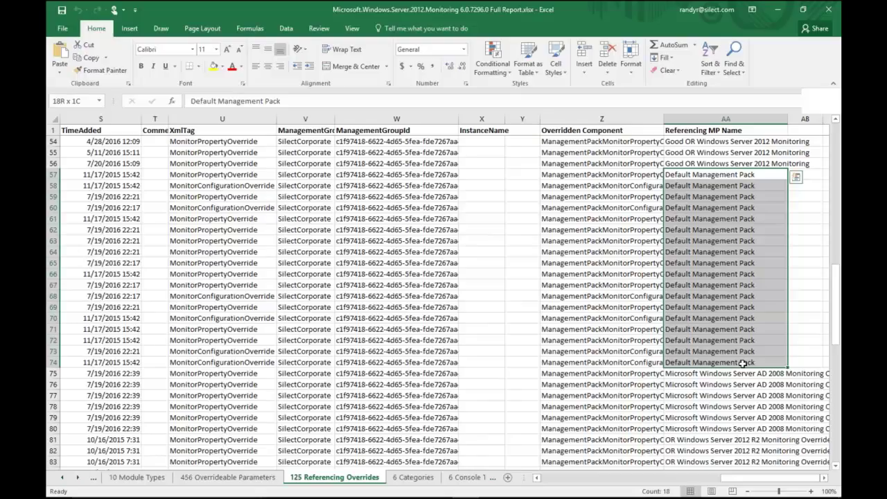
pyautogui.moveTo(742, 364); pyautogui.dragTo(742, 364)
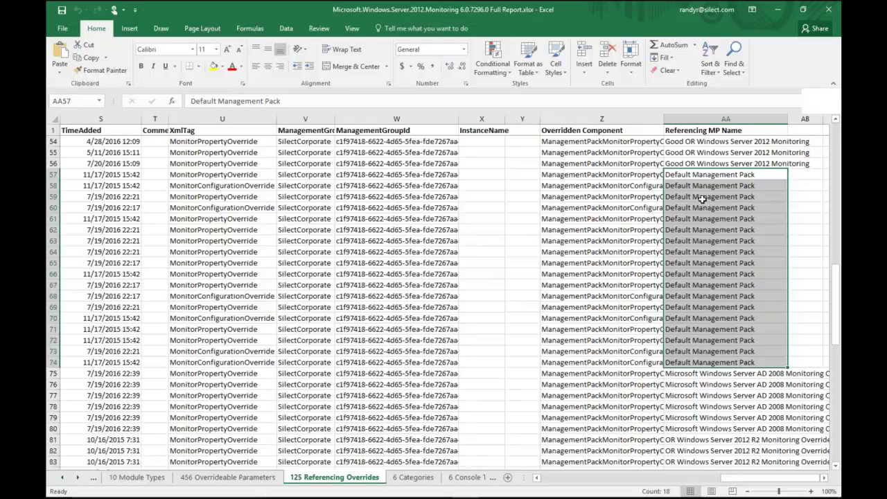
pyautogui.moveTo(708, 177); pyautogui.dragTo(736, 357)
pyautogui.moveTo(838, 328); pyautogui.dragTo(839, 331)
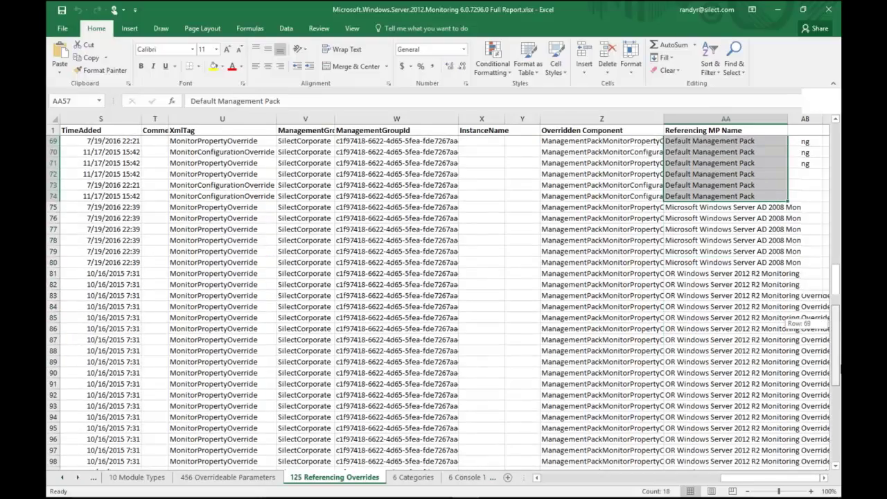
# Step: Highlight the Microsoft Windows Server AD 2008 and OR Windows Server 2012 R2 Monitoring Overrides cells and read their full names
pyautogui.moveTo(741, 208); pyautogui.dragTo(768, 276)
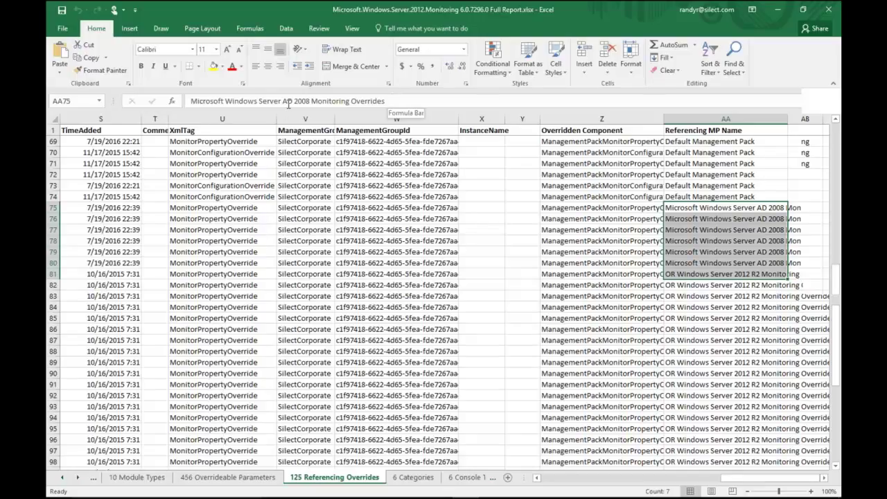
pyautogui.moveTo(289, 101); pyautogui.dragTo(388, 101)
pyautogui.moveTo(737, 286); pyautogui.dragTo(752, 352)
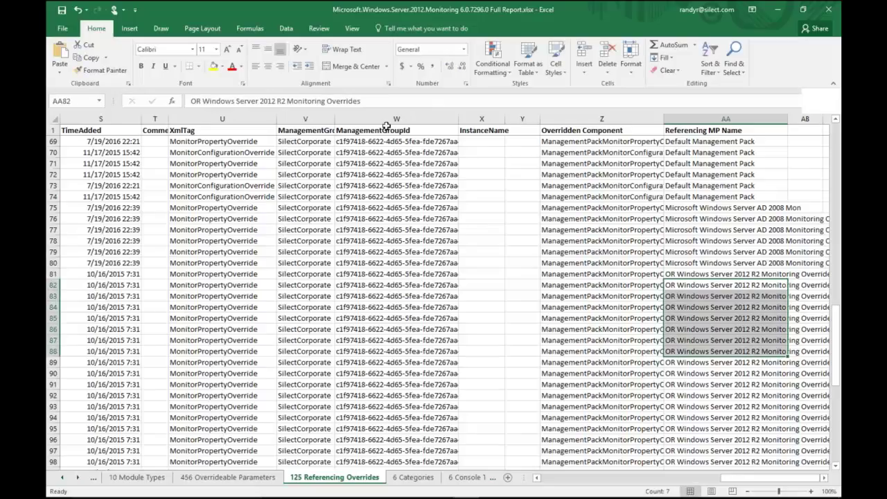
pyautogui.click(377, 101)
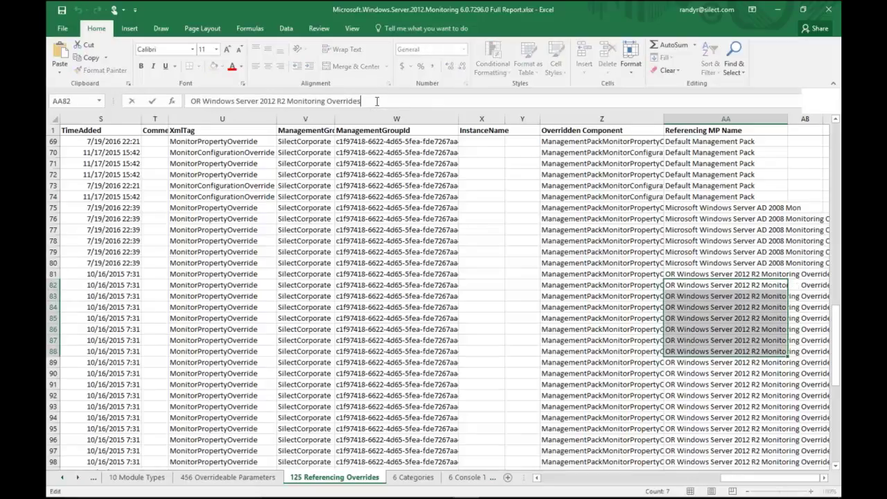
# Step: Read the full referencing pack name in cell AA104 and review the remaining rows to the end of the list
pyautogui.scroll(-3, 754, 363)
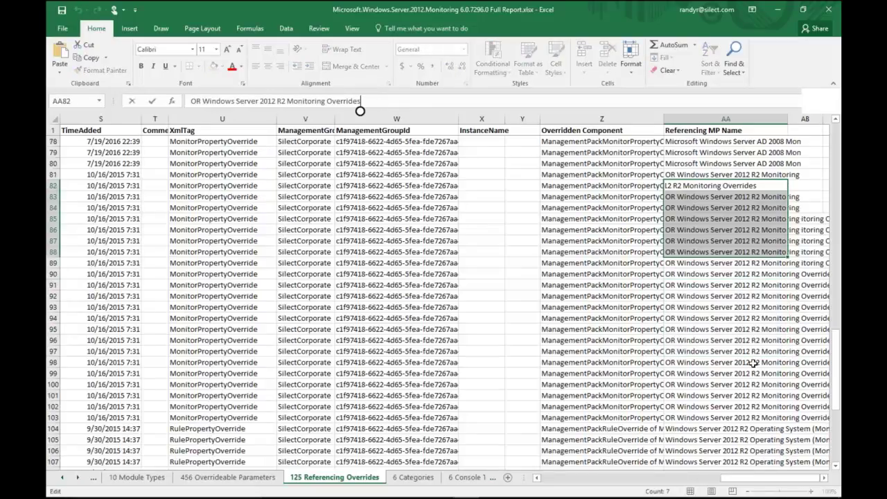
pyautogui.scroll(-2, 754, 363)
pyautogui.click(732, 362)
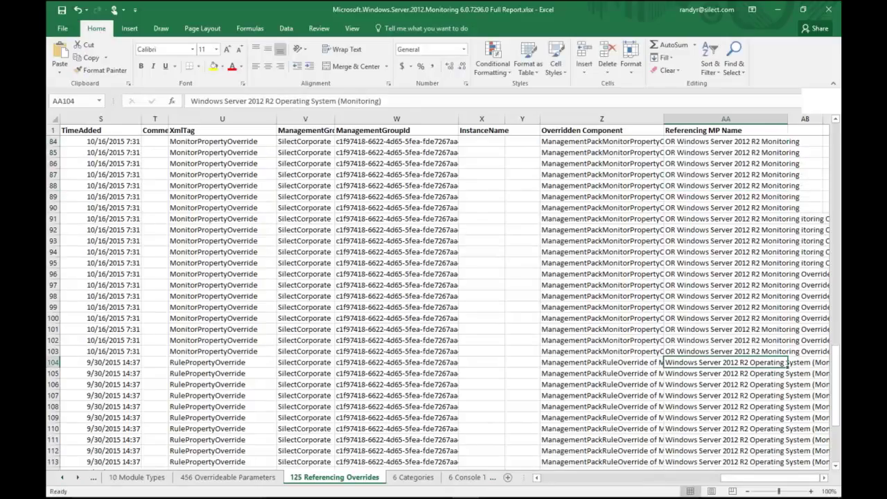
pyautogui.doubleClick(787, 363)
pyautogui.hotkey('shift', 'Home')
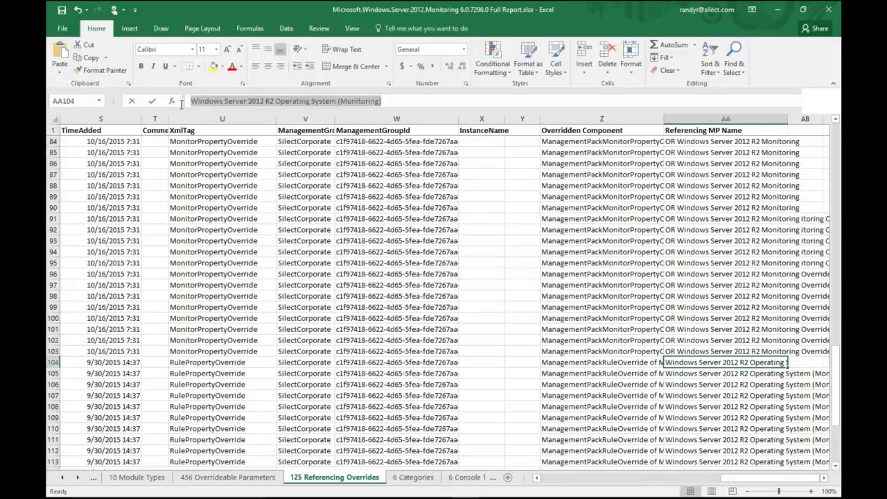
pyautogui.click(760, 433)
pyautogui.scroll(-8, 755, 432)
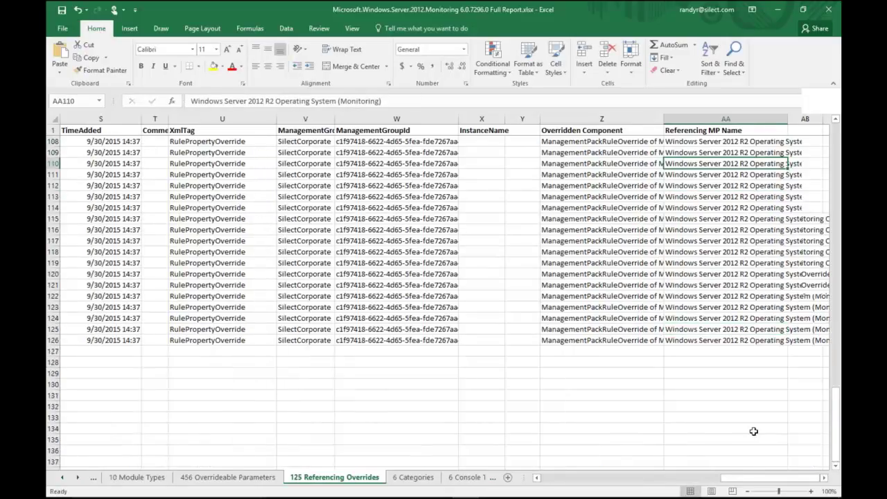
# Step: Return to the first rows of the Referencing Overrides sheet and switch back to MP Studio
pyautogui.scroll(17, 754, 430)
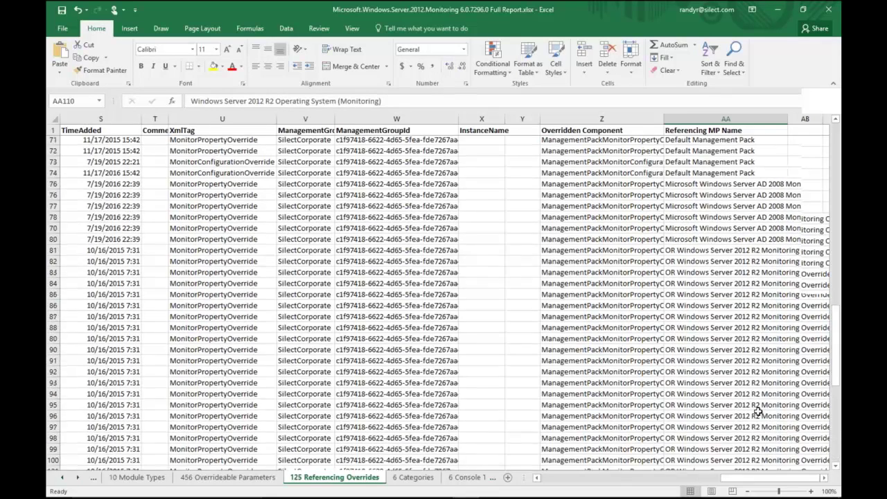
pyautogui.scroll(14, 758, 412)
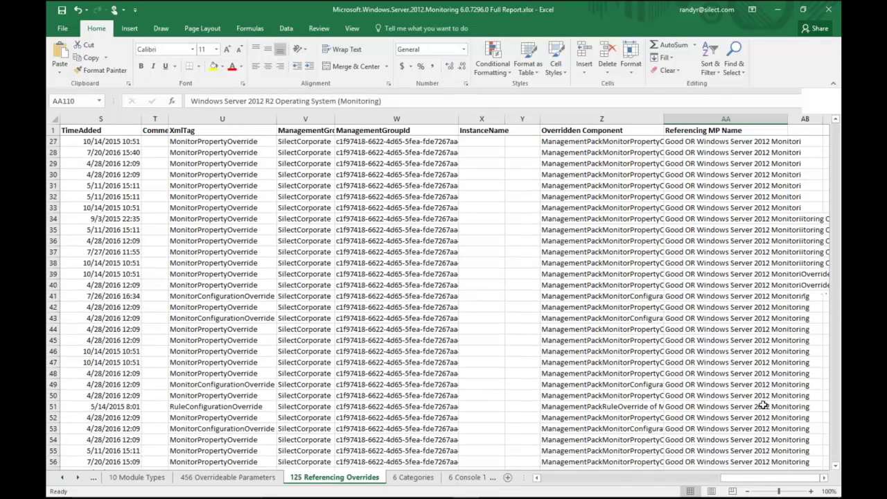
pyautogui.scroll(5, 762, 406)
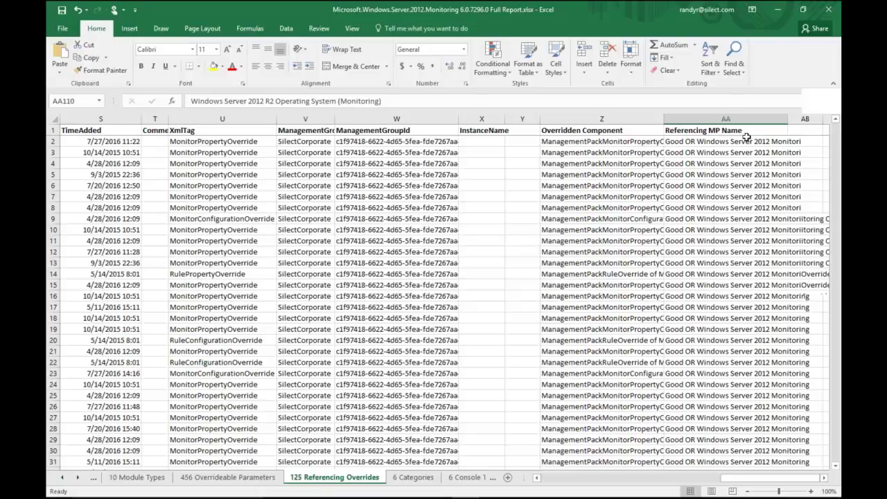
pyautogui.click(781, 9)
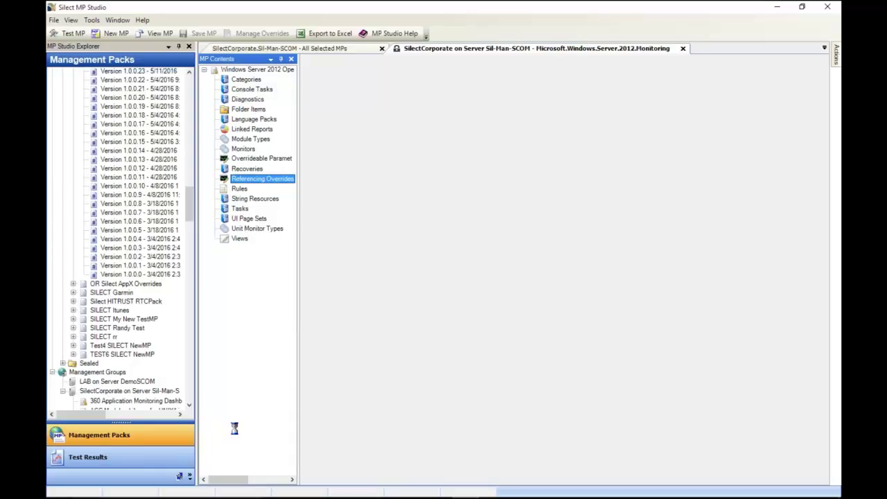
pyautogui.moveTo(485, 496)
pyautogui.moveTo(718, 495)
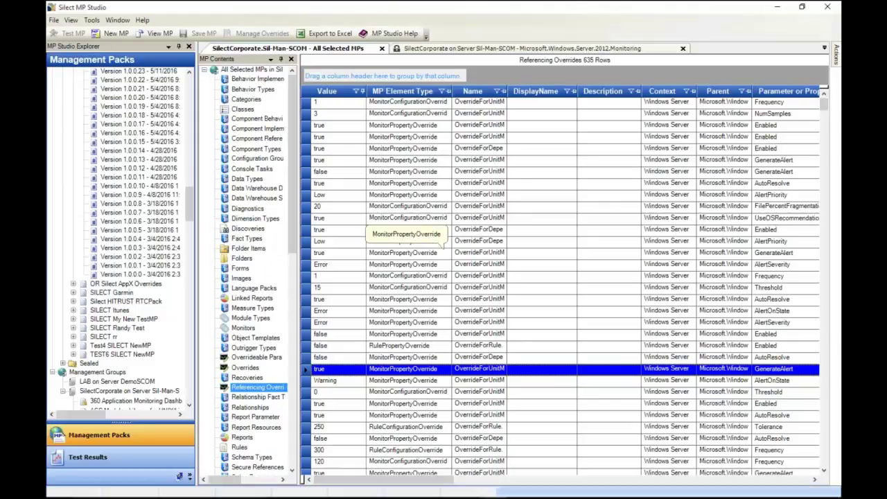
# Step: Bring up the open Resultant Set of Alerts document and close it
pyautogui.click(824, 48)
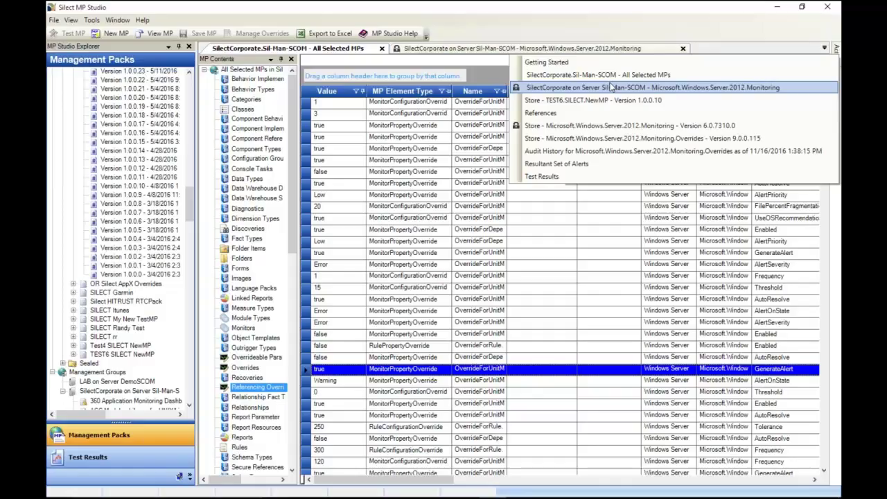
pyautogui.click(570, 163)
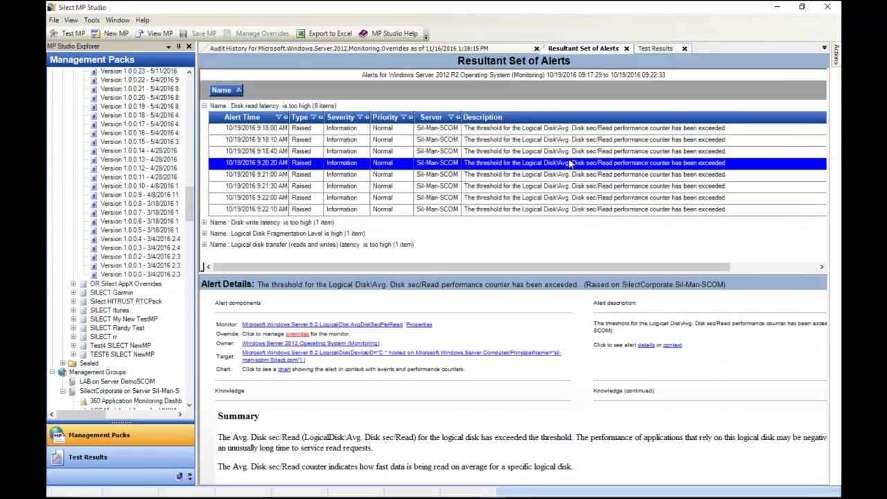
pyautogui.click(627, 49)
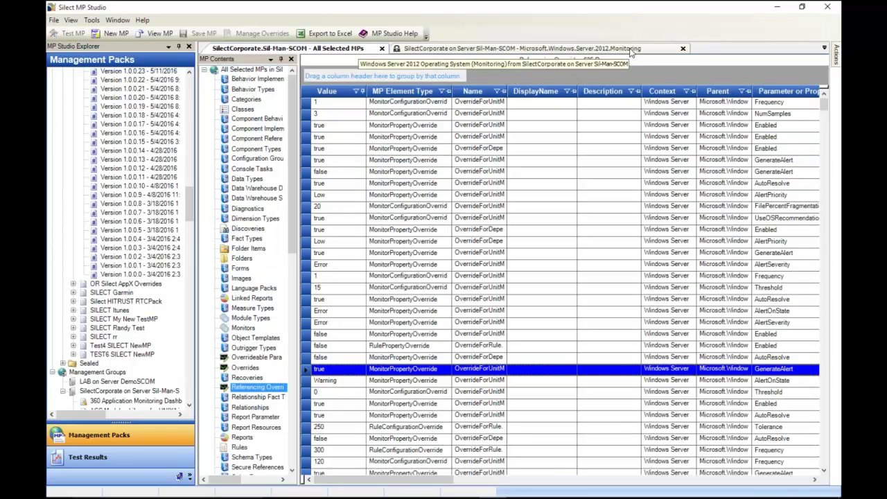
# Step: Close the stored TEST6.SILECT.NewMP version 1.0.0.10 document and the References document
pyautogui.click(823, 48)
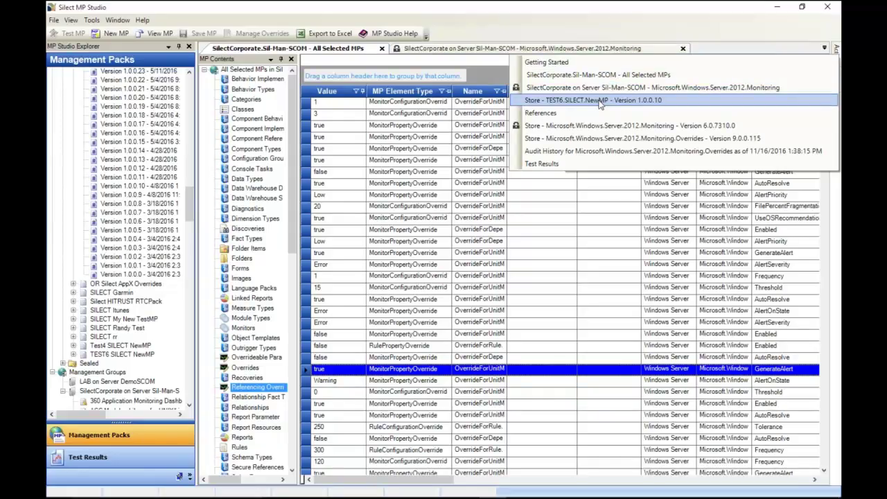
pyautogui.click(599, 101)
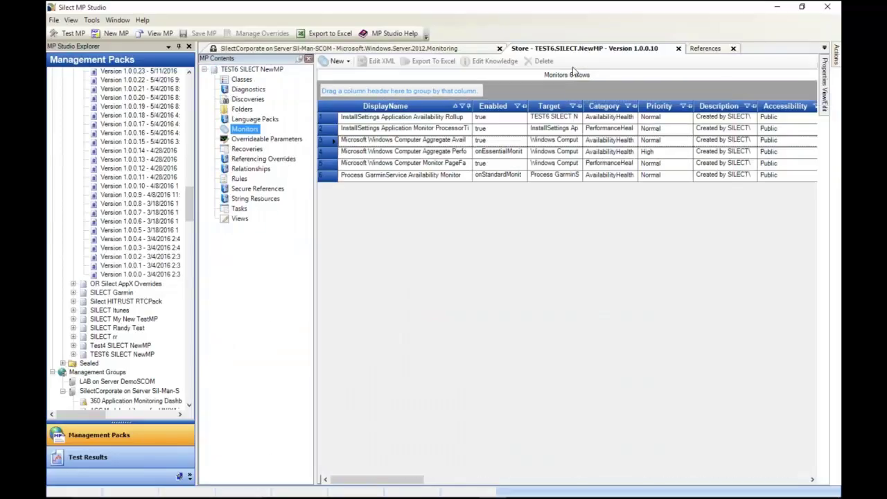
pyautogui.click(679, 49)
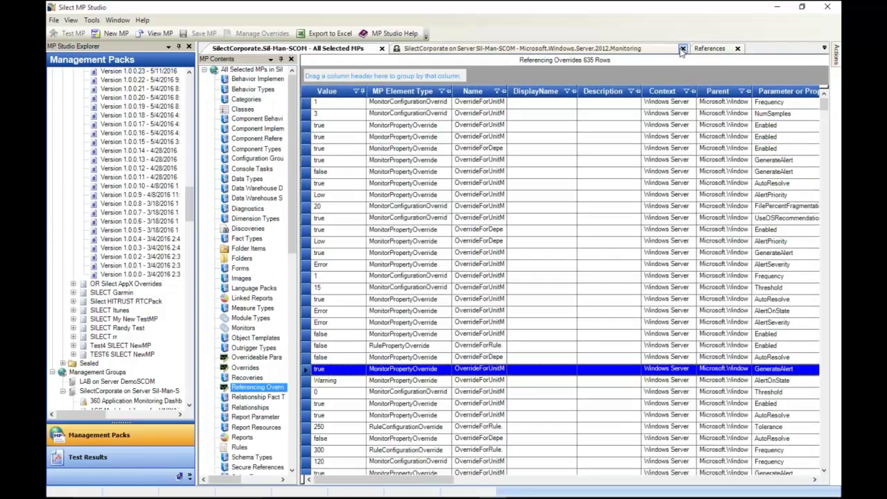
pyautogui.click(734, 53)
pyautogui.click(737, 48)
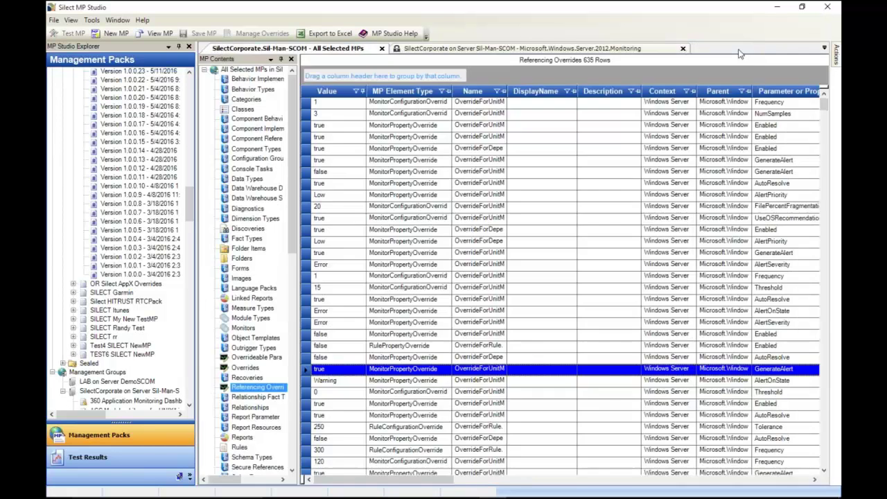
# Step: Bring up the stored Microsoft.Windows.Server.2012.Monitoring.Overrides version 9.0.0.115 document and close it
pyautogui.click(824, 47)
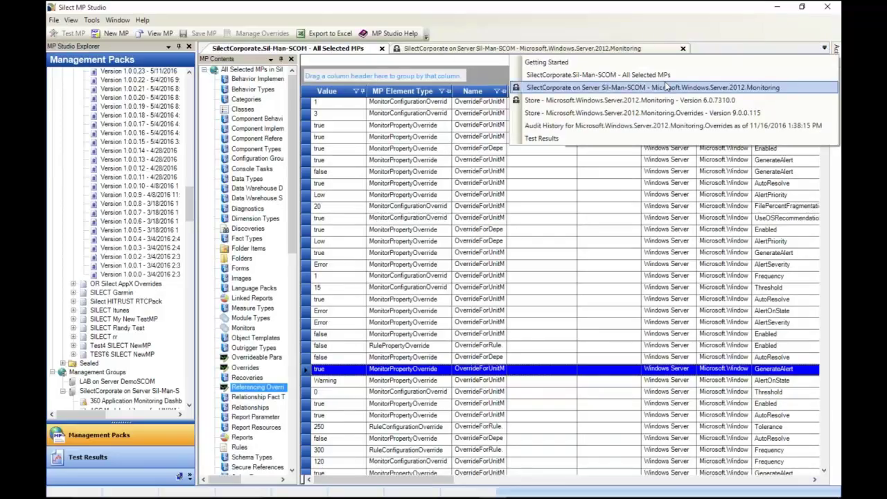
pyautogui.click(742, 114)
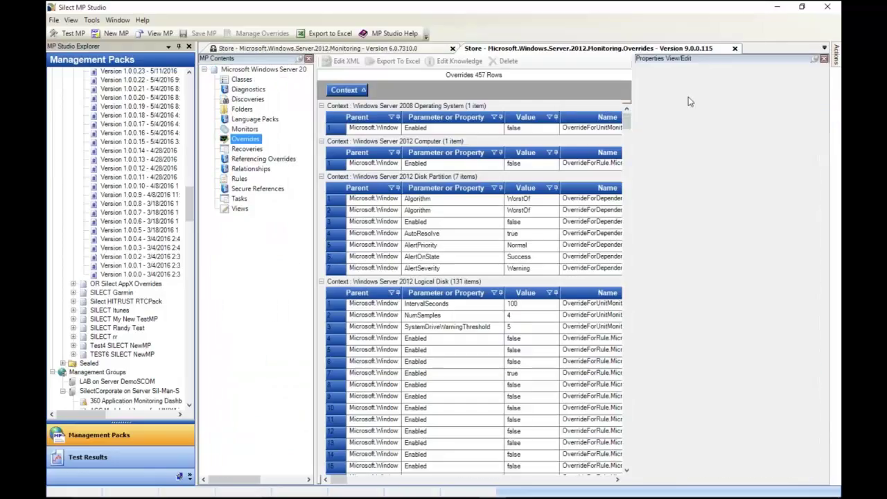
pyautogui.click(734, 49)
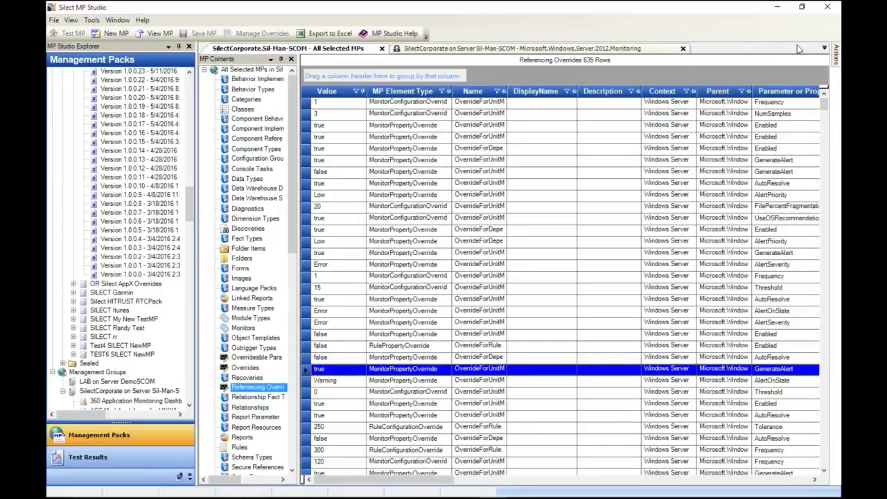
# Step: Bring up the stored Microsoft.Windows.Server.2012.Monitoring version 6.0.7310.0 document and close it
pyautogui.click(824, 48)
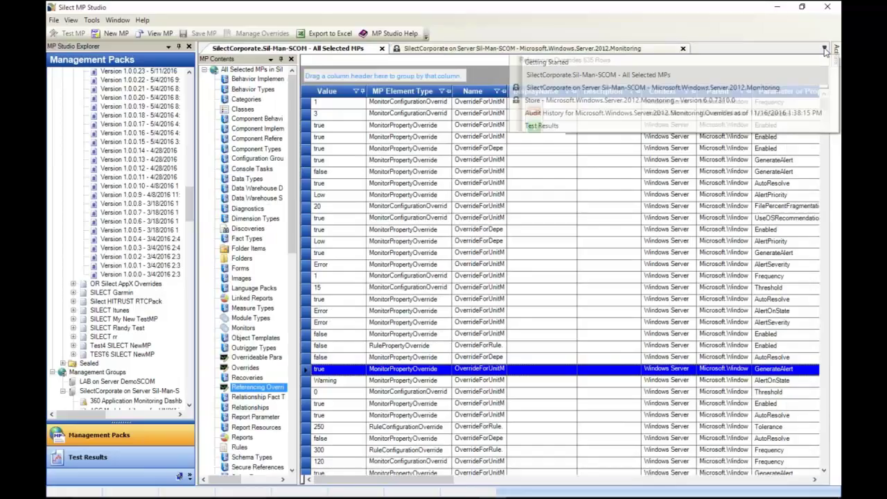
pyautogui.click(775, 101)
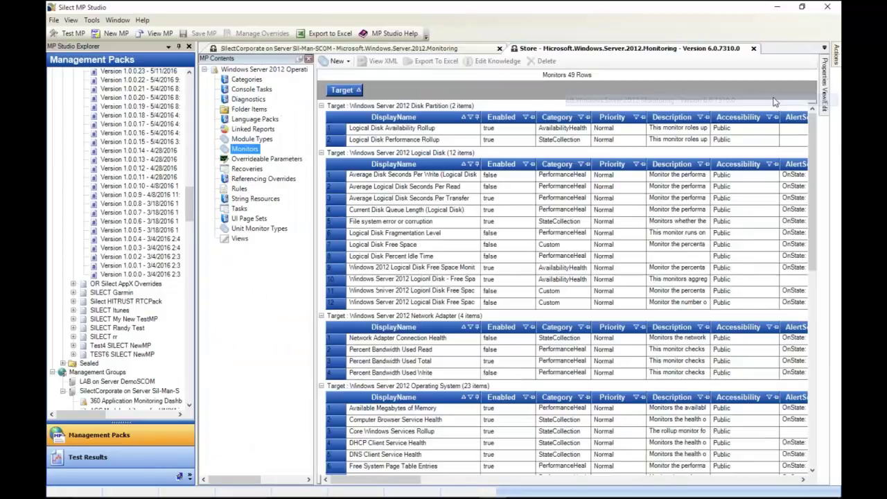
pyautogui.click(757, 49)
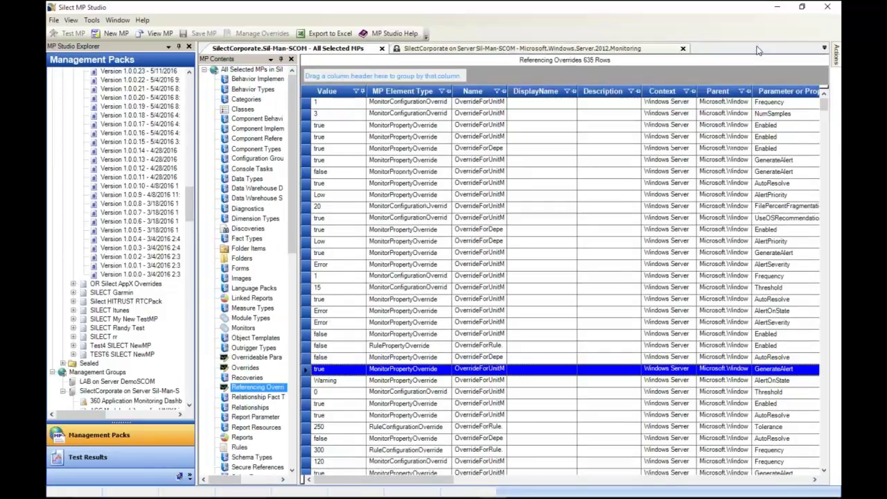
# Step: Close the Audit History document for Microsoft.Windows.Server.2012.Monitoring.Overrides and the Test Results document
pyautogui.click(824, 48)
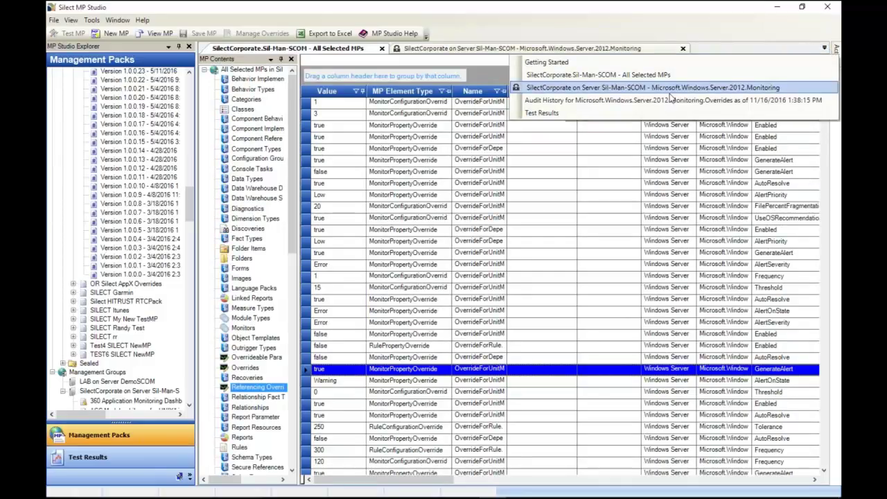
pyautogui.click(709, 102)
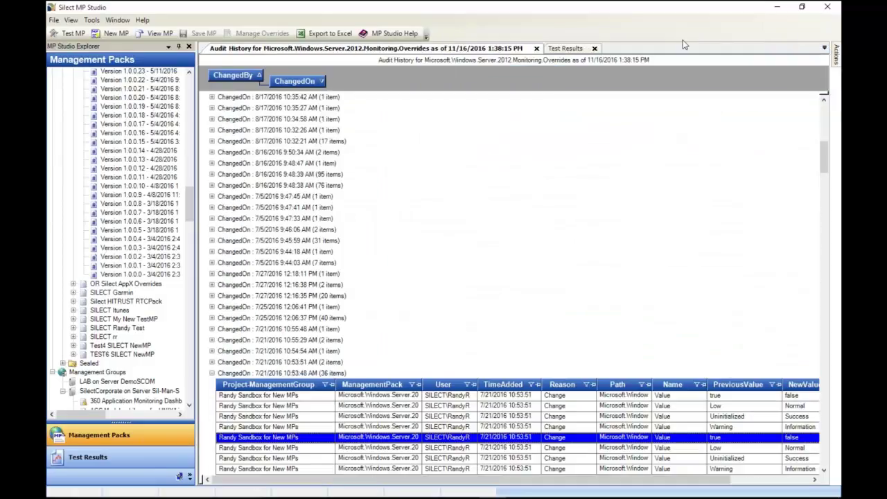
pyautogui.click(536, 48)
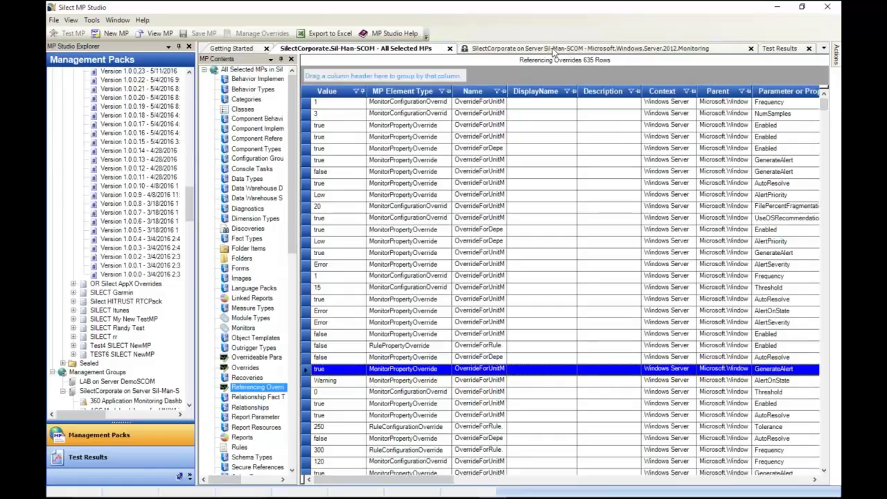
pyautogui.click(808, 48)
# Step: Group the Referencing Overrides of the SilectCorporate Microsoft.Windows.Server.2012.Monitoring pack by Referencing MP Name
pyautogui.click(552, 50)
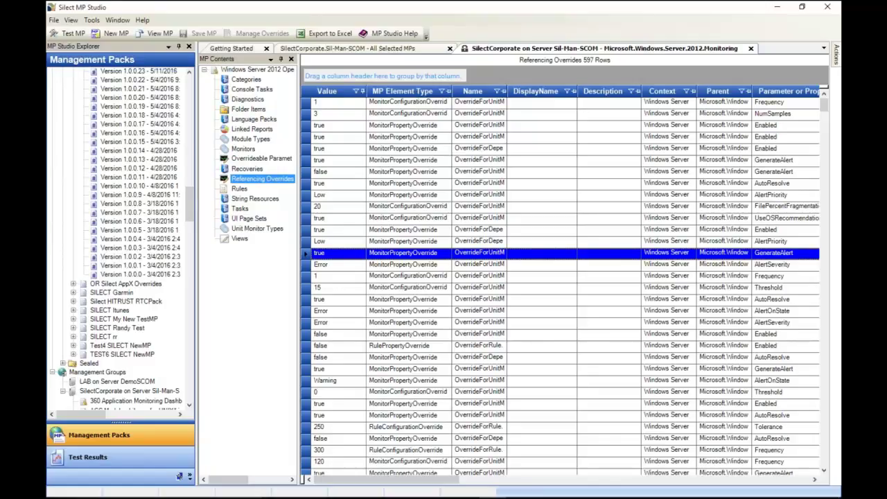
pyautogui.moveTo(464, 490)
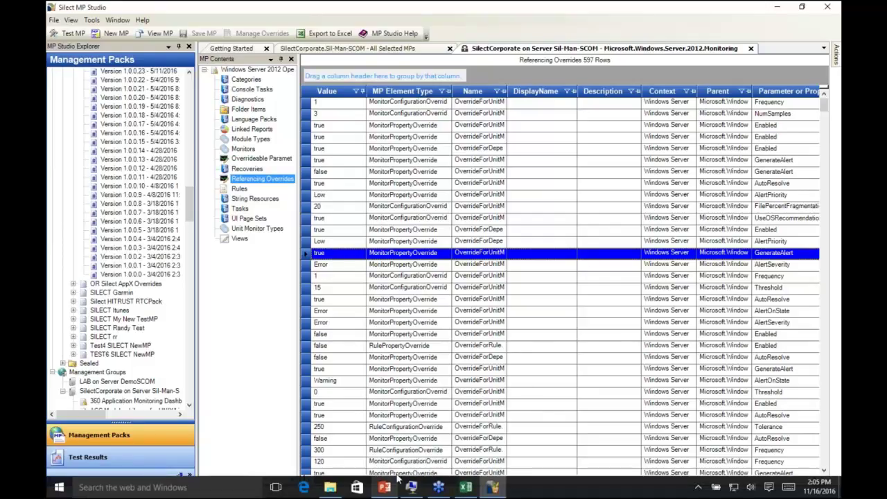
pyautogui.moveTo(370, 480); pyautogui.dragTo(763, 461)
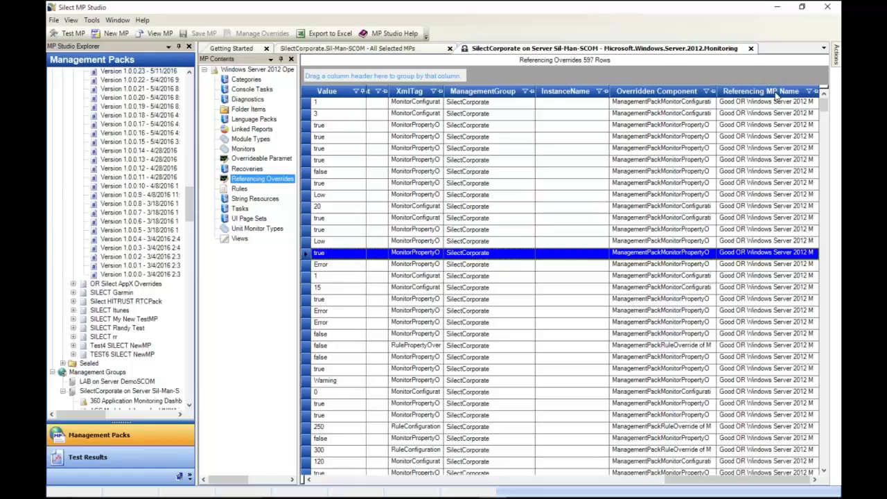
pyautogui.moveTo(775, 96); pyautogui.dragTo(366, 77)
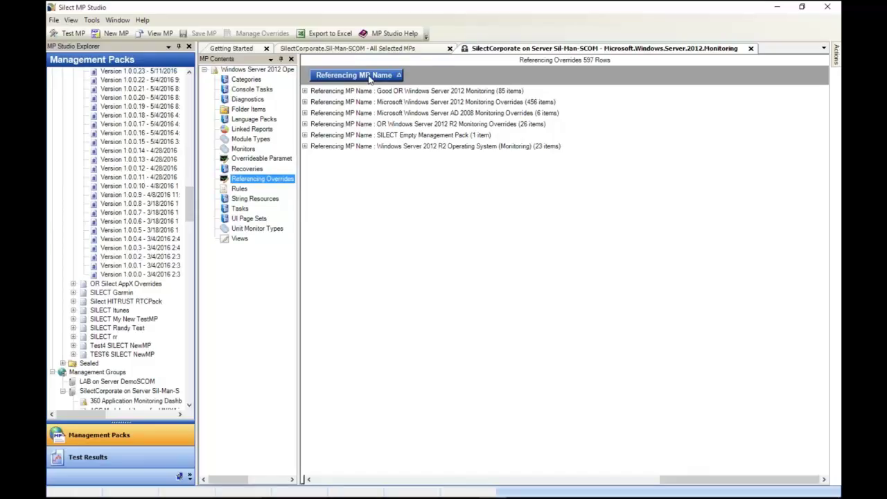
# Step: Examine the overrides in the Good OR Windows Server 2012, Microsoft Windows Server 2012 and AD 2008 groups, collapsing each group again
pyautogui.click(305, 90)
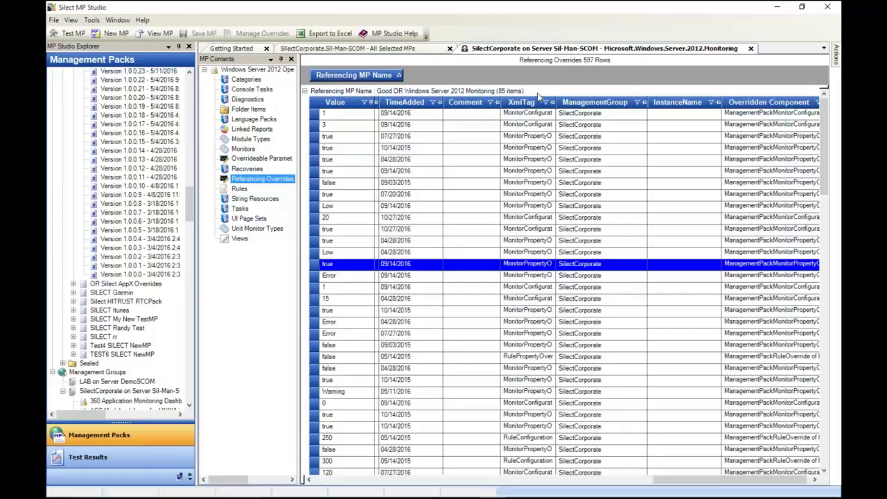
pyautogui.click(305, 90)
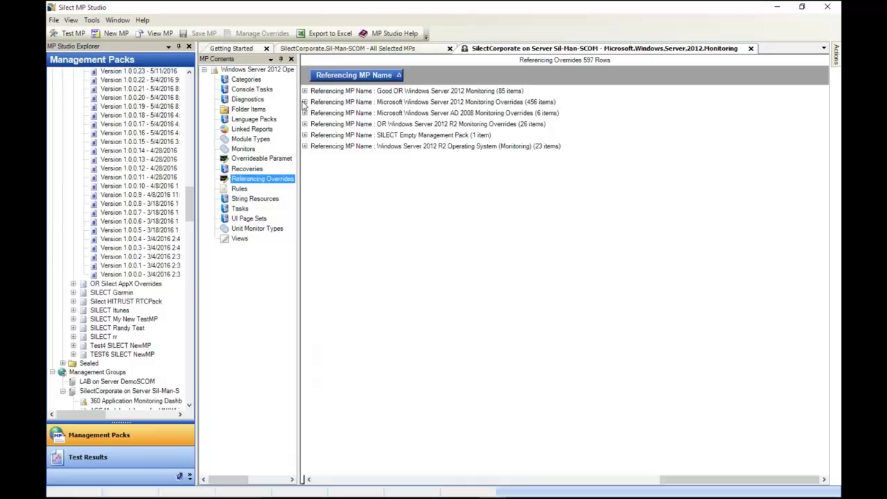
pyautogui.click(304, 102)
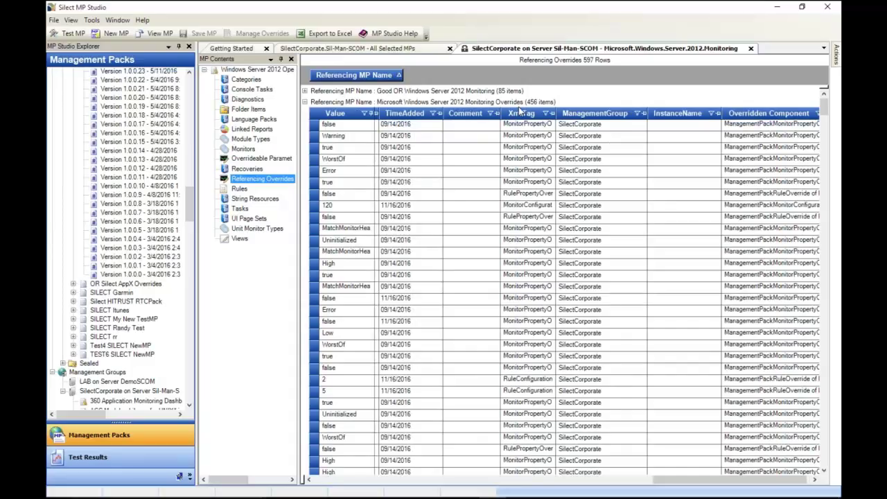
pyautogui.click(305, 102)
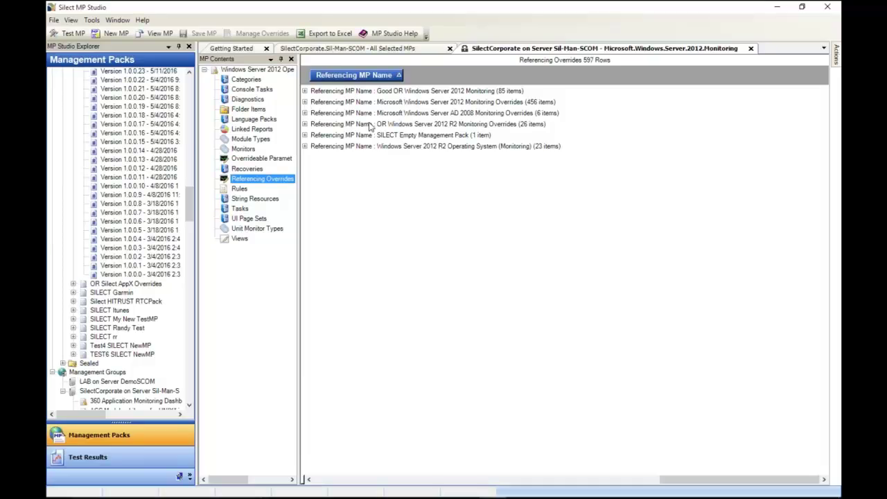
pyautogui.click(305, 113)
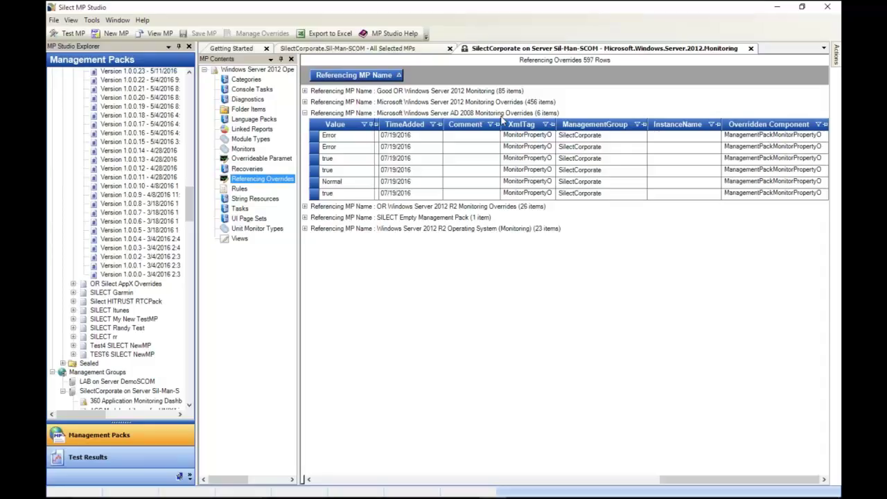
pyautogui.click(305, 113)
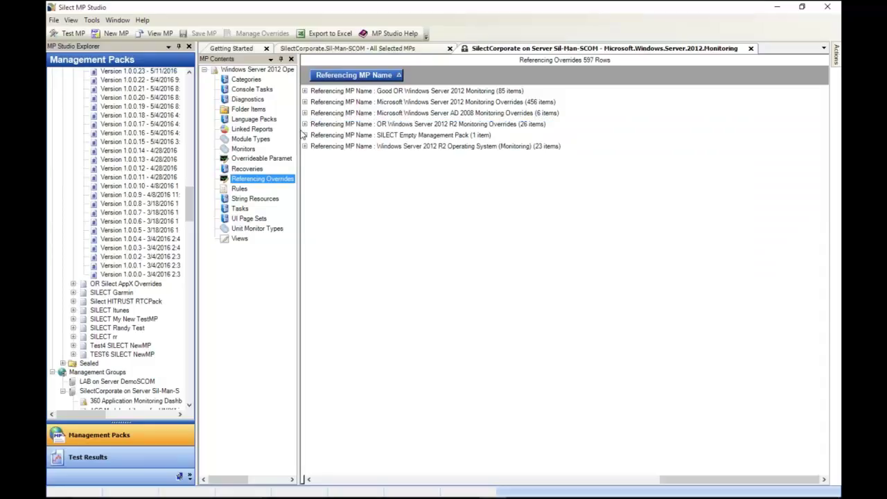
# Step: Examine the overrides under OR Windows Server 2012 R2, SILECT Empty Management Pack and Windows Server 2012 R2 Operating System, collapsing each again
pyautogui.click(305, 124)
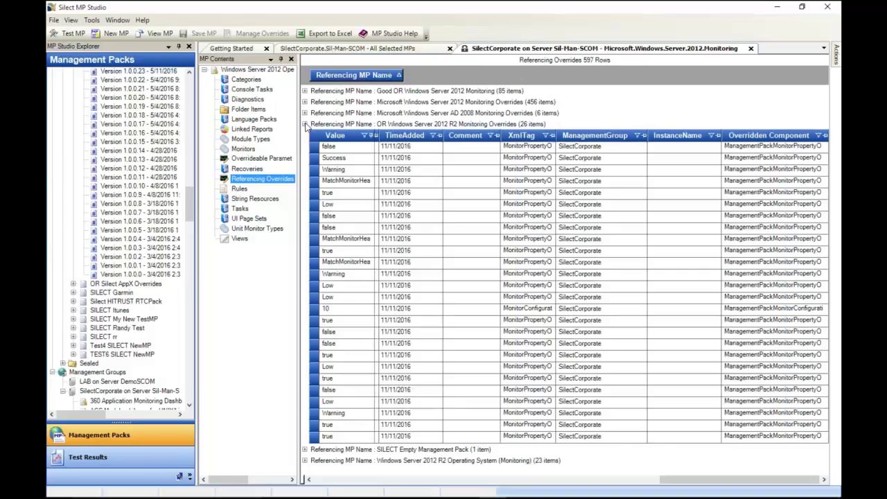
pyautogui.click(305, 124)
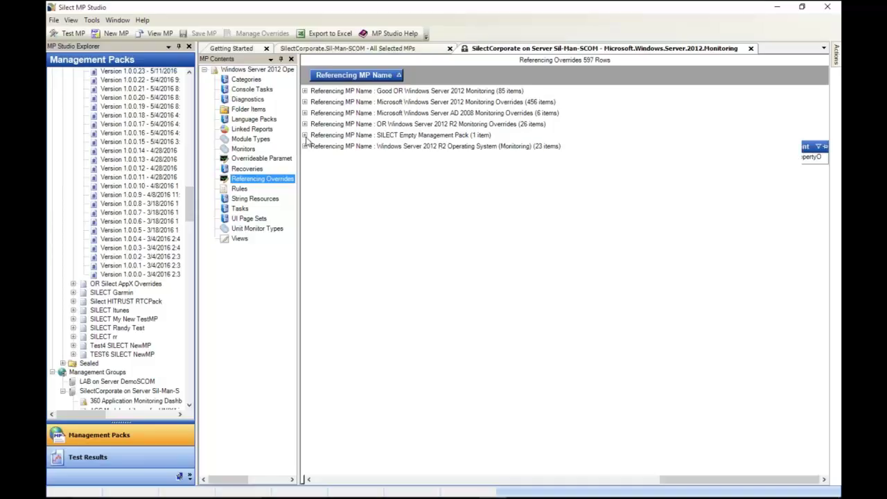
pyautogui.click(305, 135)
pyautogui.click(305, 136)
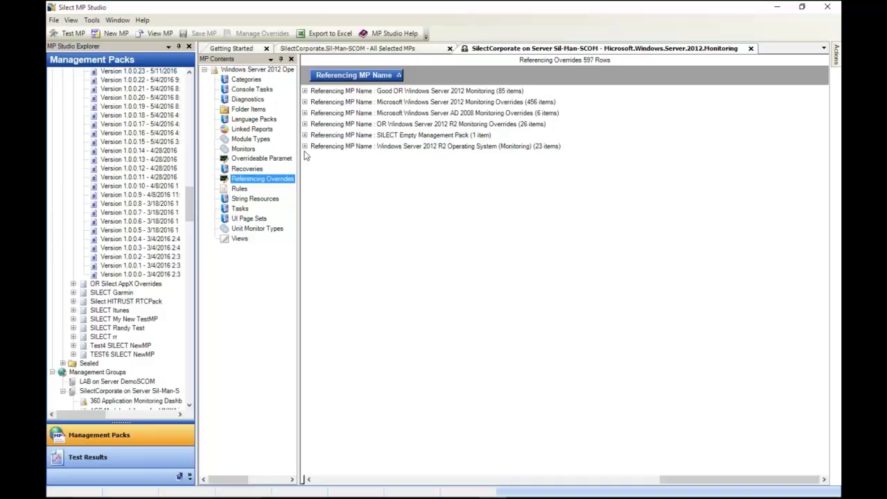
pyautogui.click(305, 146)
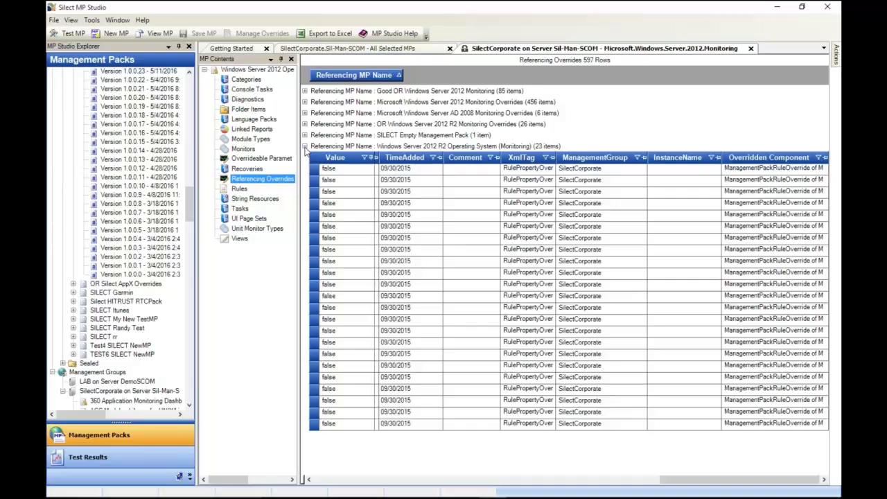
pyautogui.click(305, 146)
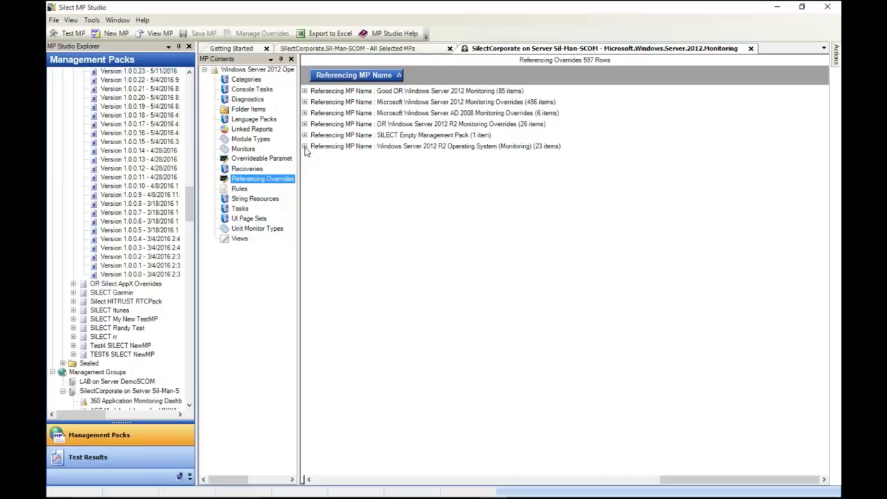
# Step: Collapse the sandbox project for new MPs and the SilectCorporate management group, and expand the "Cleaning up the Mess !!!" project folder
pyautogui.moveTo(191, 203); pyautogui.dragTo(186, 118)
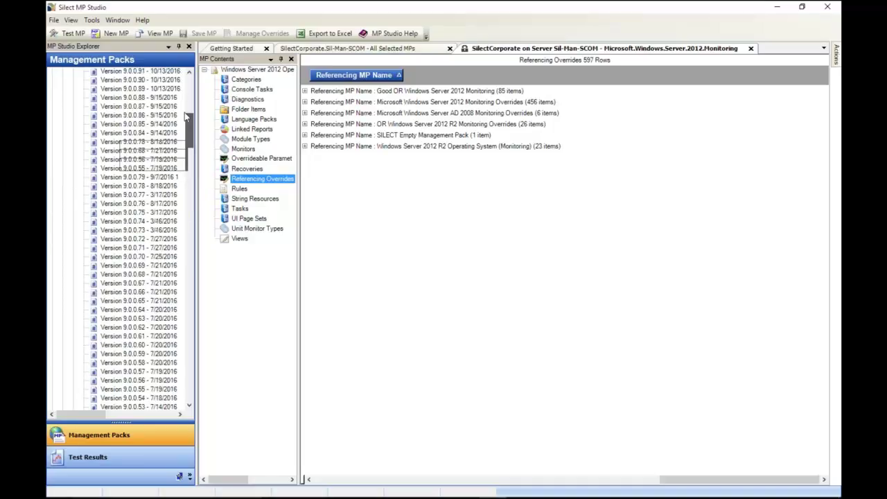
pyautogui.scroll(10, 185, 118)
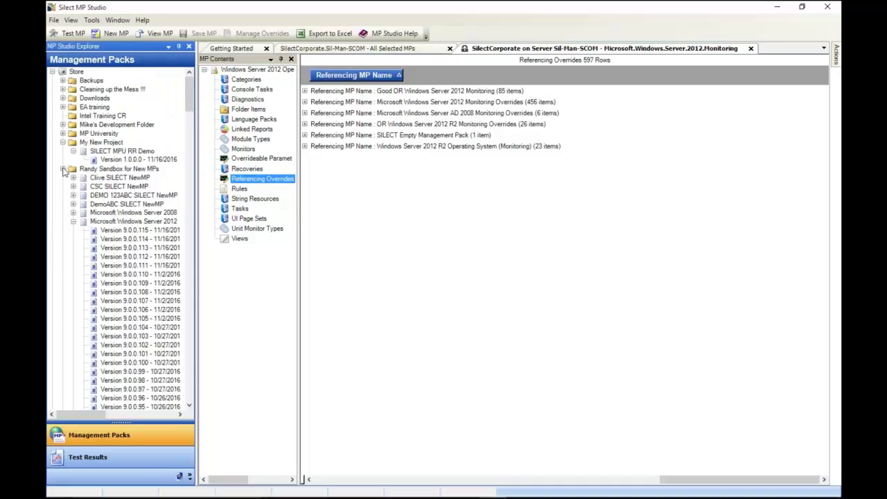
pyautogui.click(63, 169)
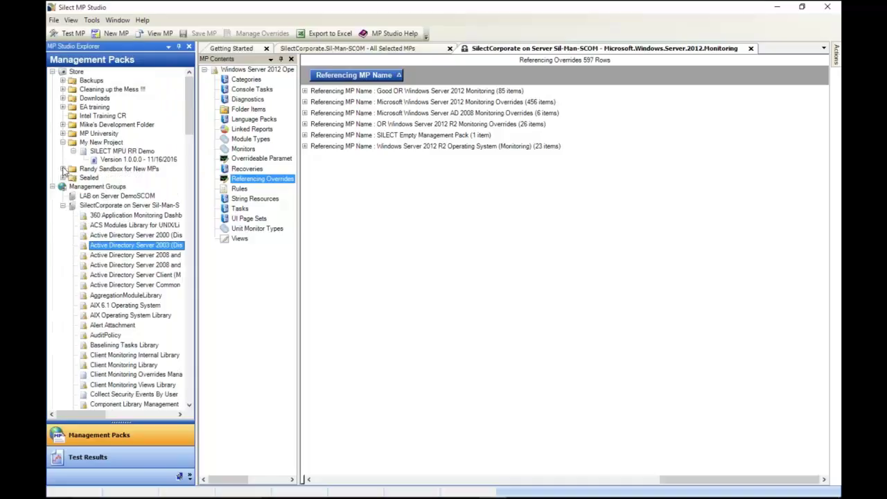
pyautogui.click(63, 205)
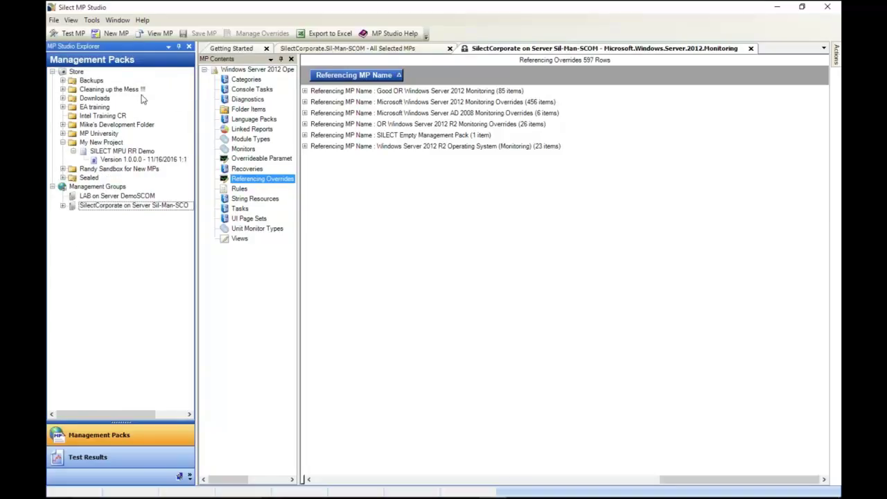
pyautogui.click(63, 90)
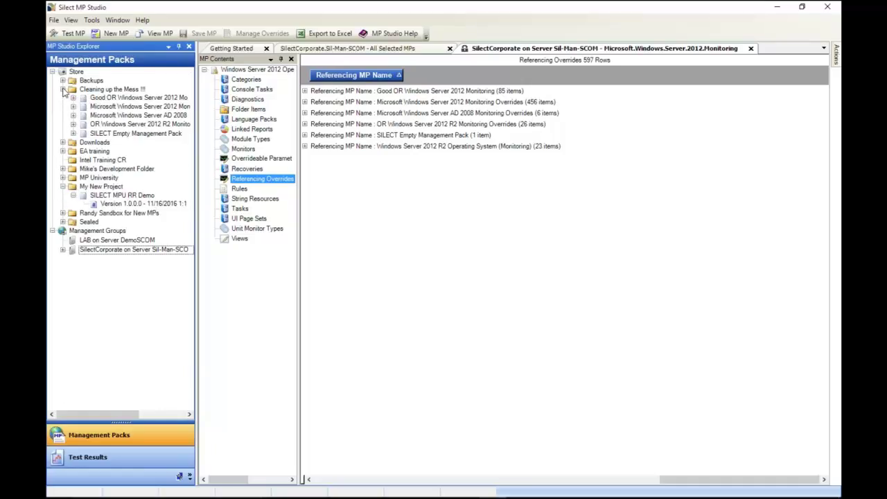
# Step: Check the source locations offered for adding a management pack to the "Cleaning up the Mess !!!" folder, and cancel without adding one
pyautogui.click(103, 90)
pyautogui.rightClick(102, 91)
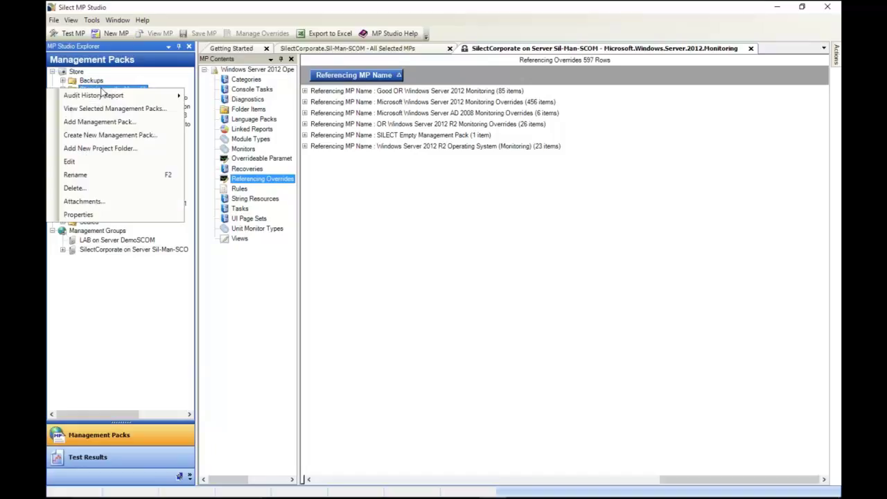
pyautogui.click(107, 122)
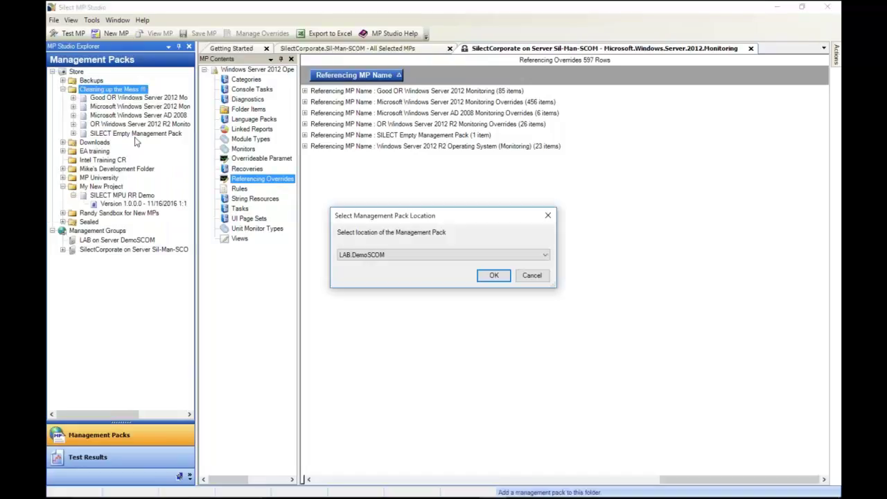
pyautogui.click(547, 254)
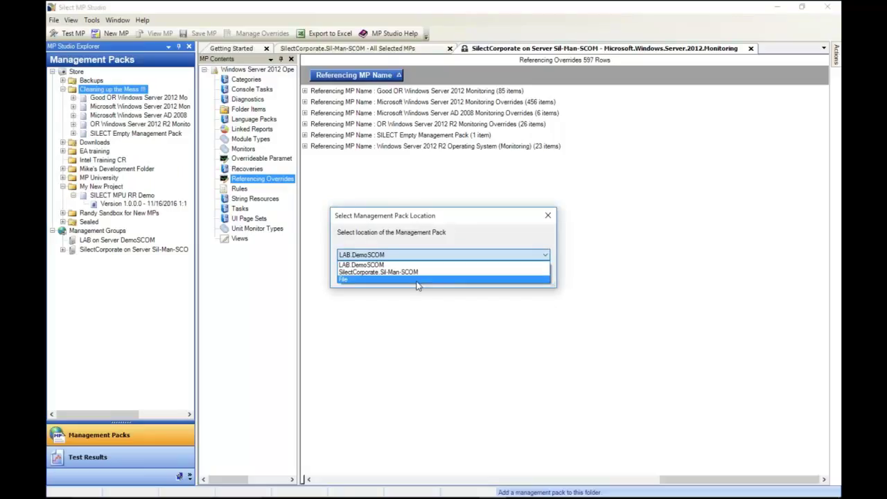
pyautogui.click(548, 218)
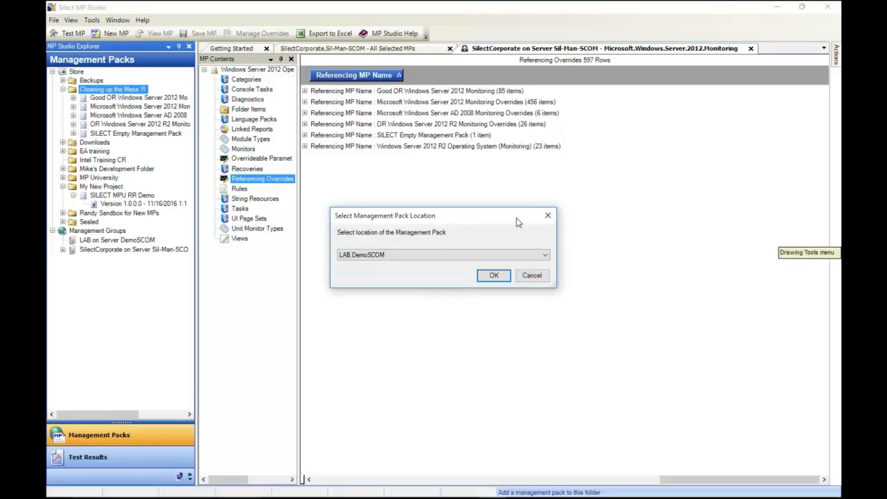
pyautogui.click(547, 216)
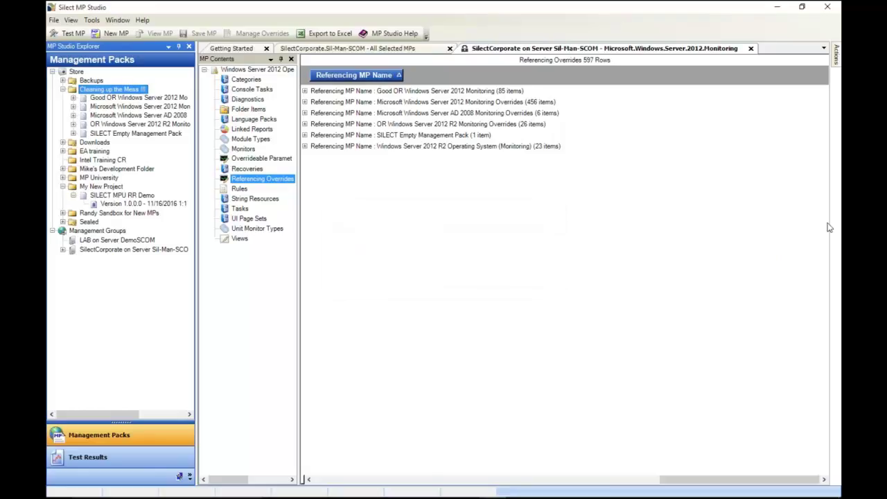
pyautogui.rightClick(786, 265)
pyautogui.click(786, 262)
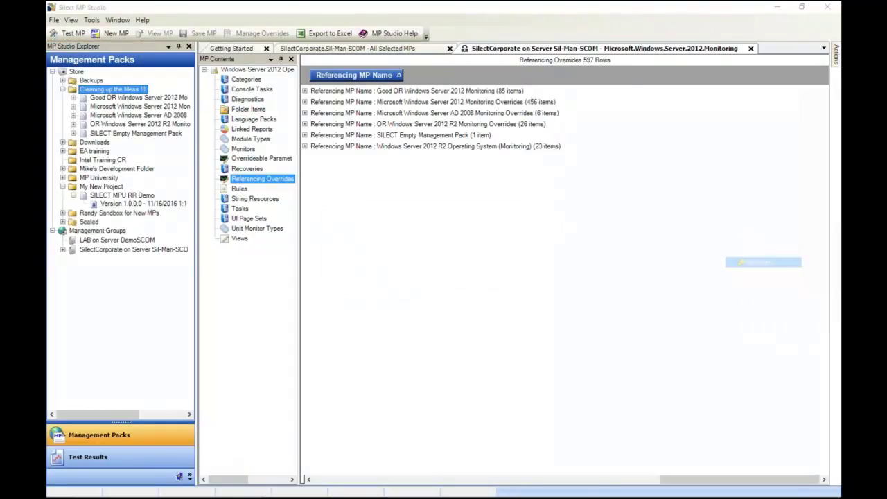
pyautogui.moveTo(555, 79)
pyautogui.mouseDown()
pyautogui.moveTo(640, 174)
pyautogui.moveTo(472, 172)
pyautogui.mouseUp()
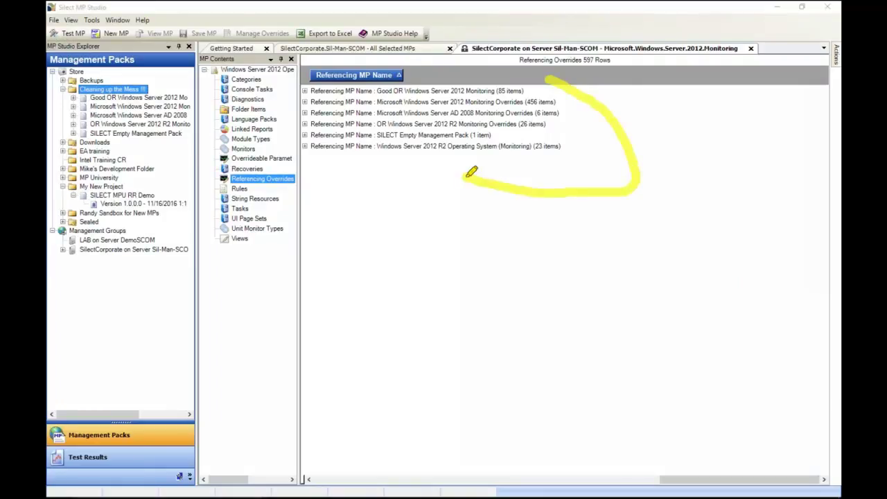
pyautogui.moveTo(636, 178)
pyautogui.mouseDown()
pyautogui.moveTo(693, 237)
pyautogui.moveTo(149, 97)
pyautogui.moveTo(162, 121)
pyautogui.mouseUp()
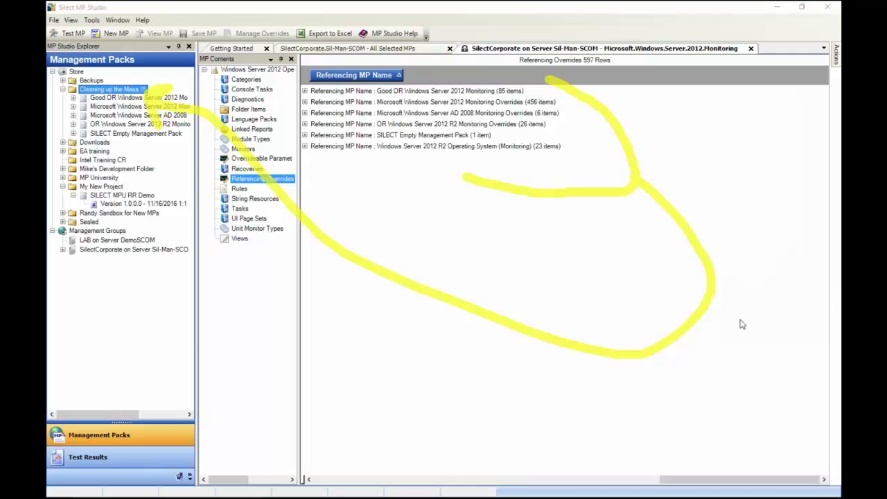
pyautogui.rightClick(762, 303)
pyautogui.click(782, 298)
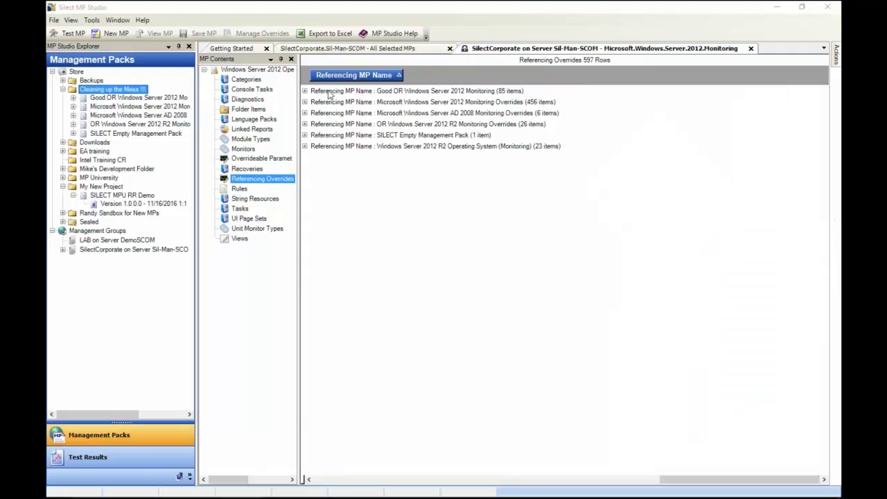
# Step: Review the overrides in the Good OR Windows Server 2012 Monitoring group, collapse it, and widen the explorer pane to fit the pack names
pyautogui.click(305, 92)
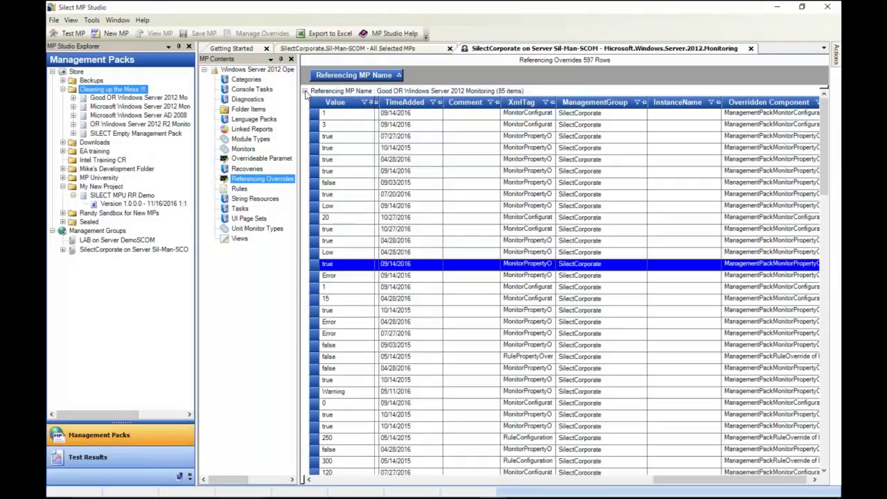
pyautogui.click(305, 91)
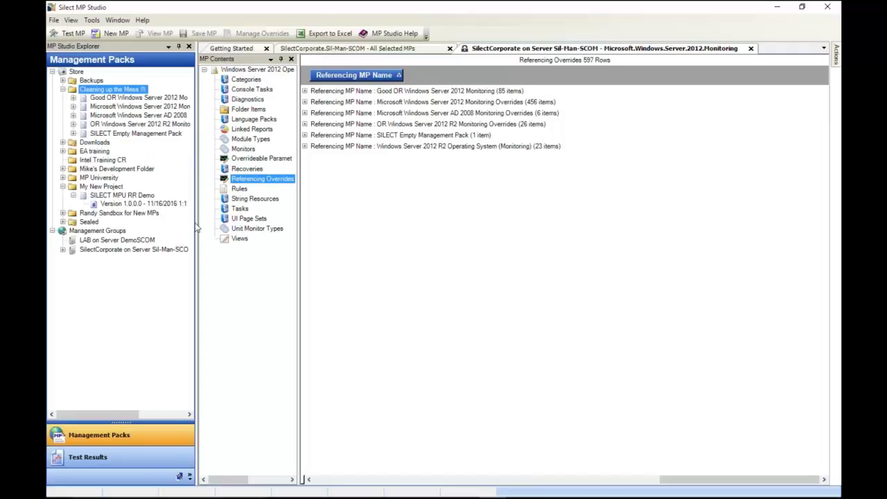
pyautogui.moveTo(196, 227); pyautogui.dragTo(210, 223)
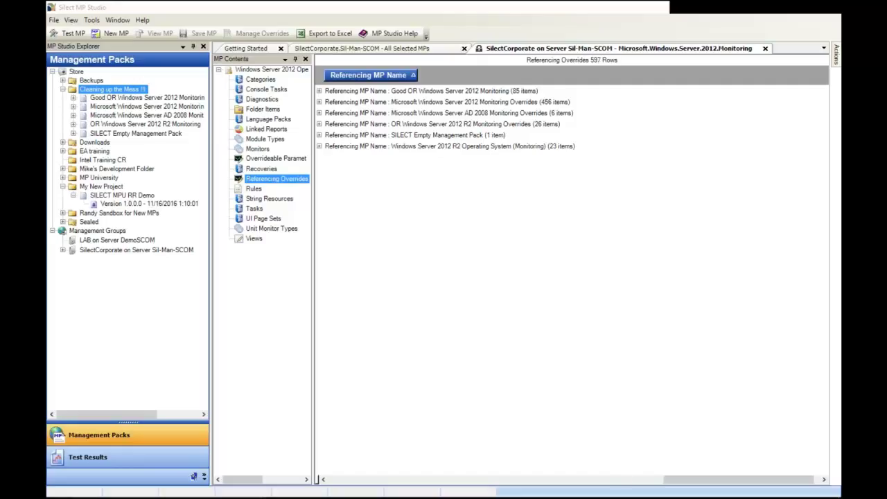
# Step: Switch to the full report in Excel, examine the Referencing MP Name column of the referencing overrides sheet, and return to MP Studio
pyautogui.moveTo(435, 493)
pyautogui.click(465, 488)
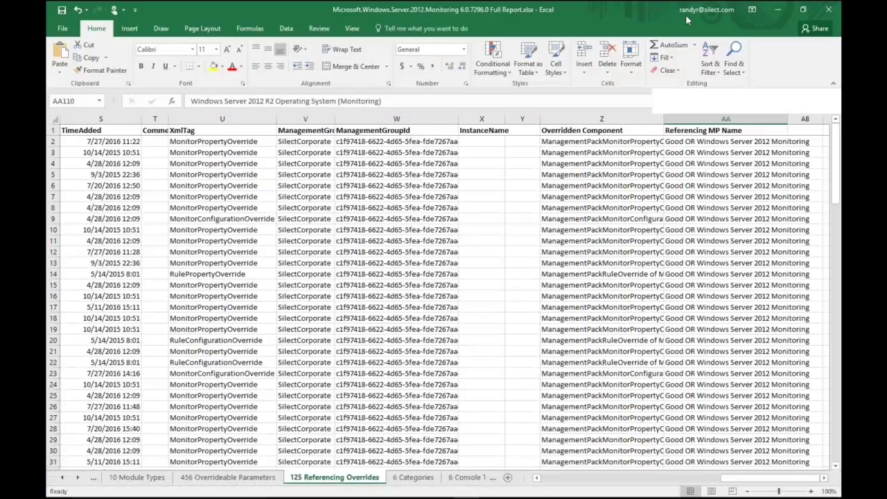
pyautogui.click(688, 118)
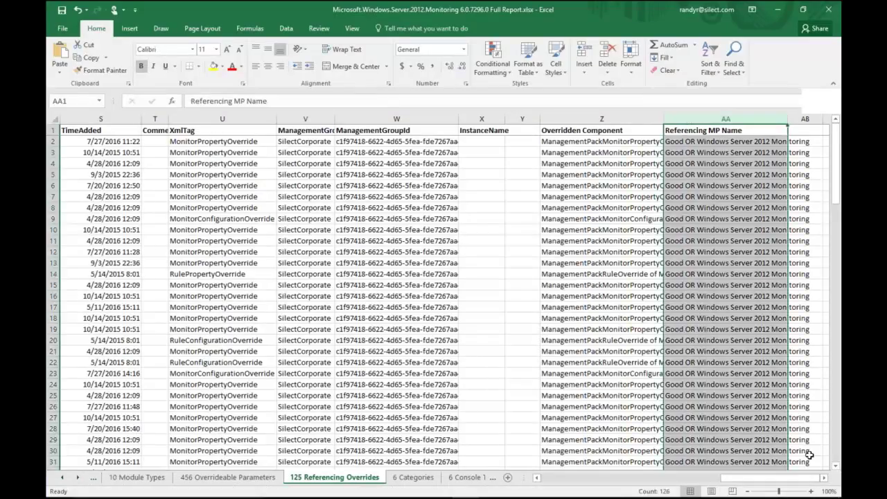
pyautogui.scroll(-4, 835, 466)
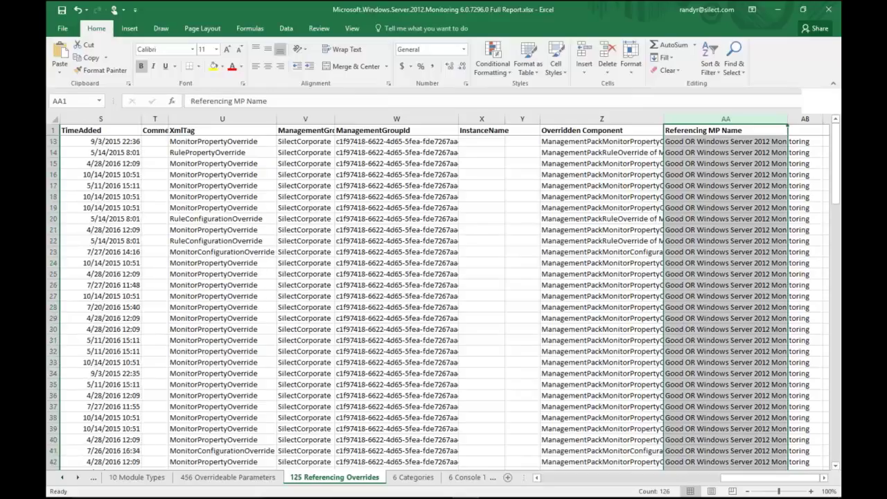
pyautogui.click(779, 10)
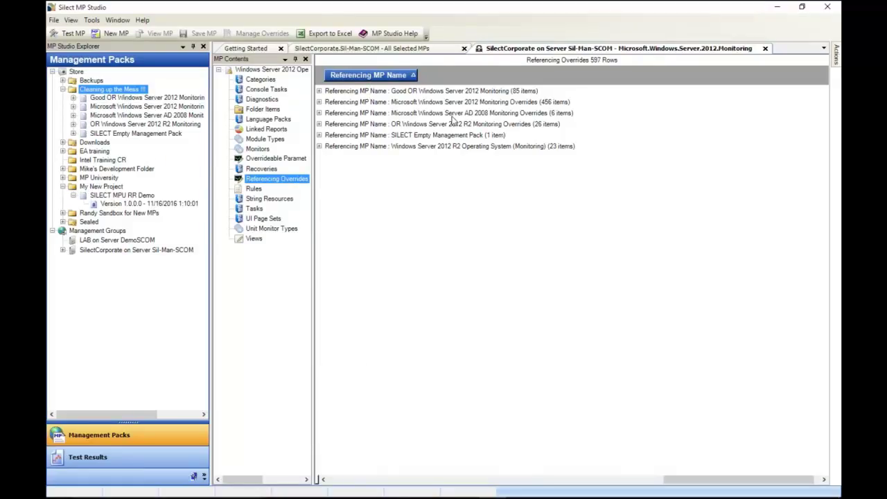
# Step: Examine the Microsoft Windows Server 2012 Monitoring Overrides group, collapse it, and review the commands offered for the SilectCorporate management group
pyautogui.click(319, 102)
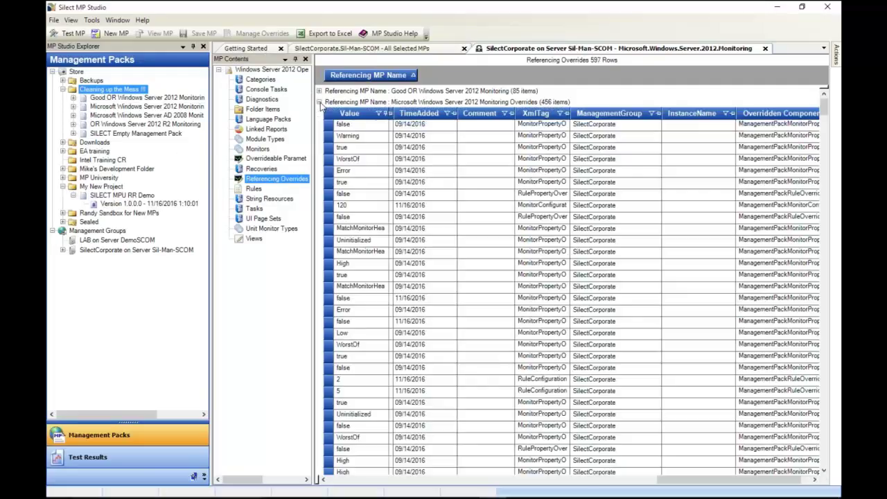
pyautogui.click(319, 102)
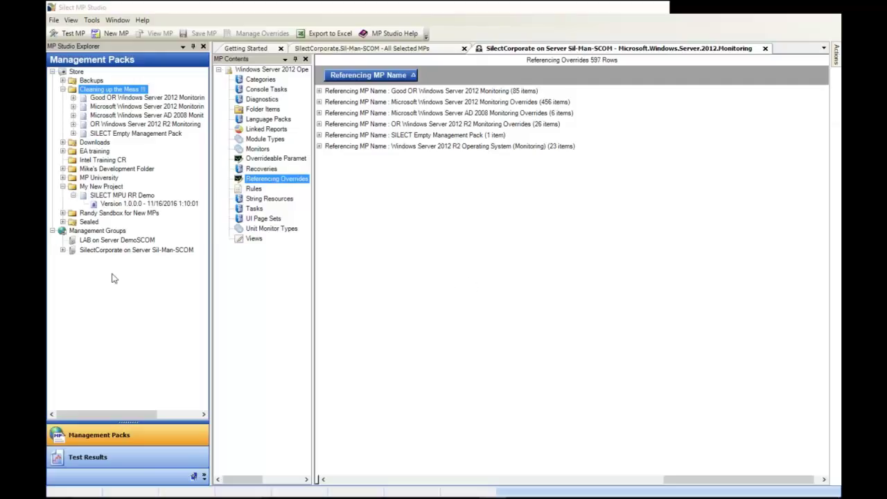
pyautogui.rightClick(135, 251)
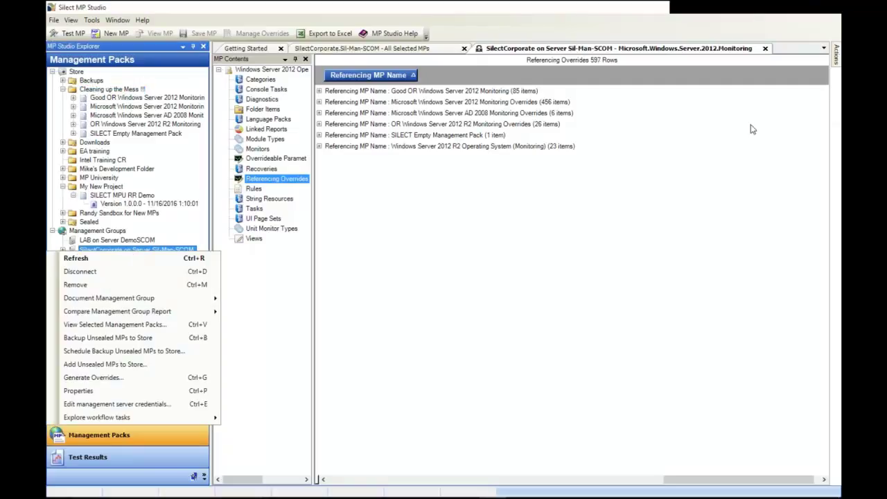
pyautogui.click(684, 115)
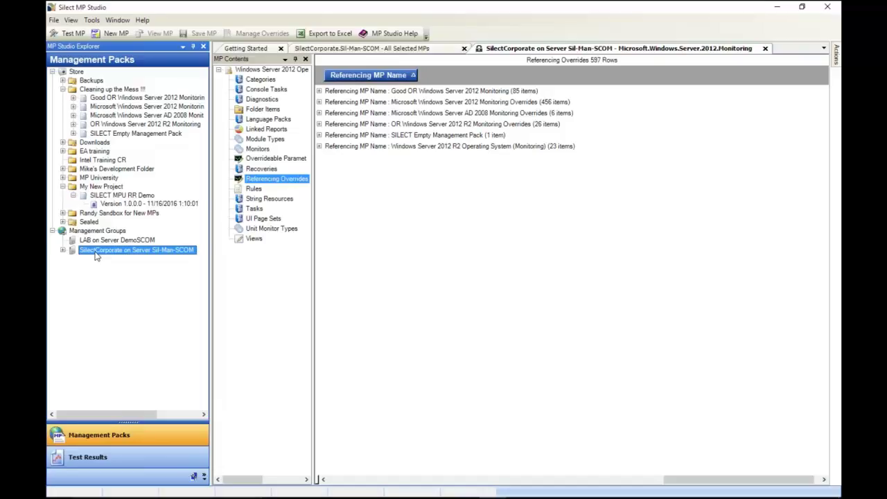
# Step: Expand the SilectCorporate management group and try the all-unsealed and all-sealed choices for viewing selected management packs, clearing the selection
pyautogui.click(64, 251)
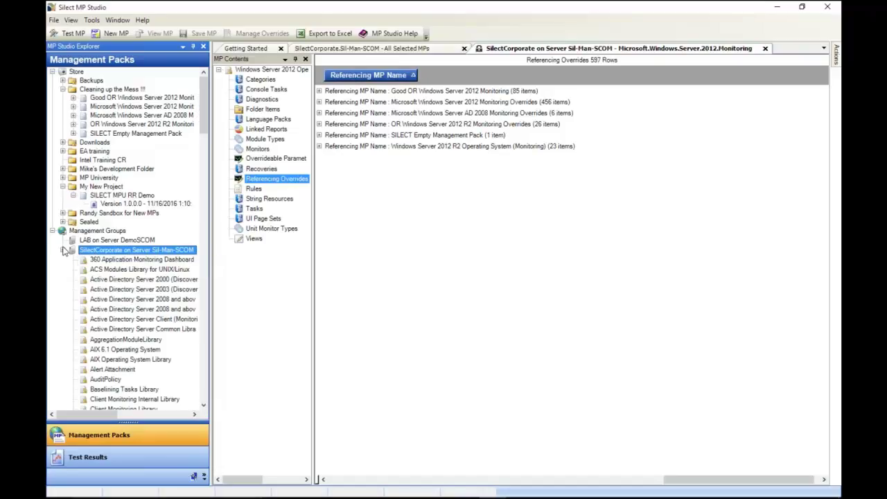
pyautogui.rightClick(161, 251)
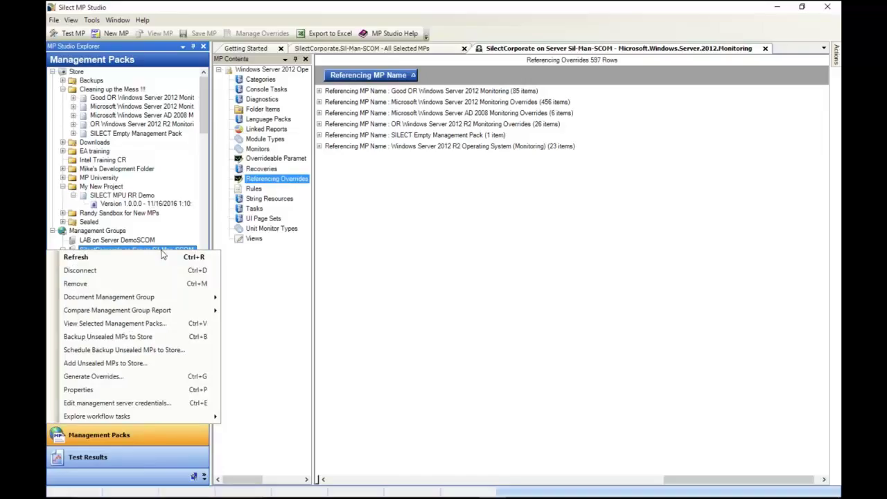
pyautogui.click(146, 325)
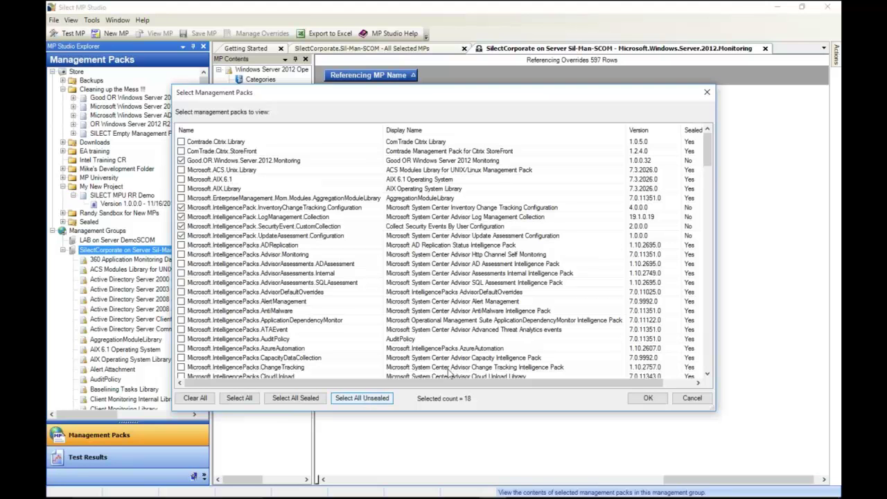
pyautogui.moveTo(707, 149)
pyautogui.mouseDown()
pyautogui.moveTo(706, 353)
pyautogui.moveTo(705, 194)
pyautogui.moveTo(694, 144)
pyautogui.mouseUp()
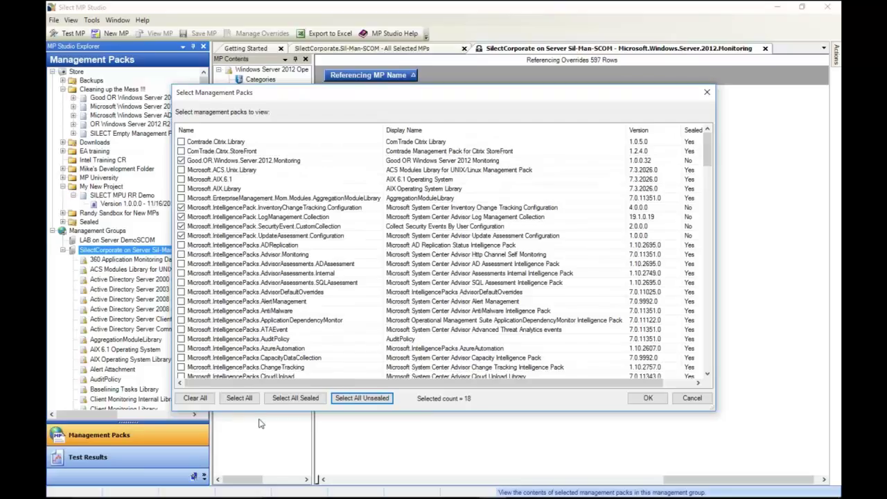
pyautogui.click(295, 398)
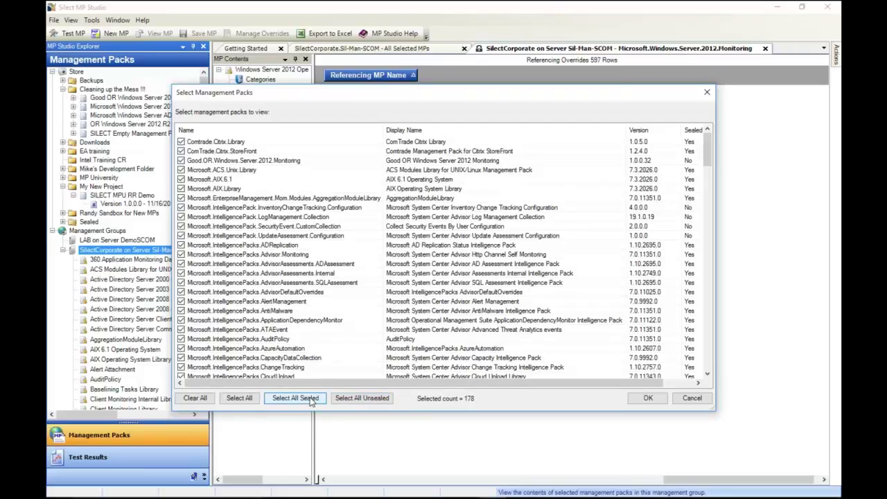
pyautogui.click(198, 400)
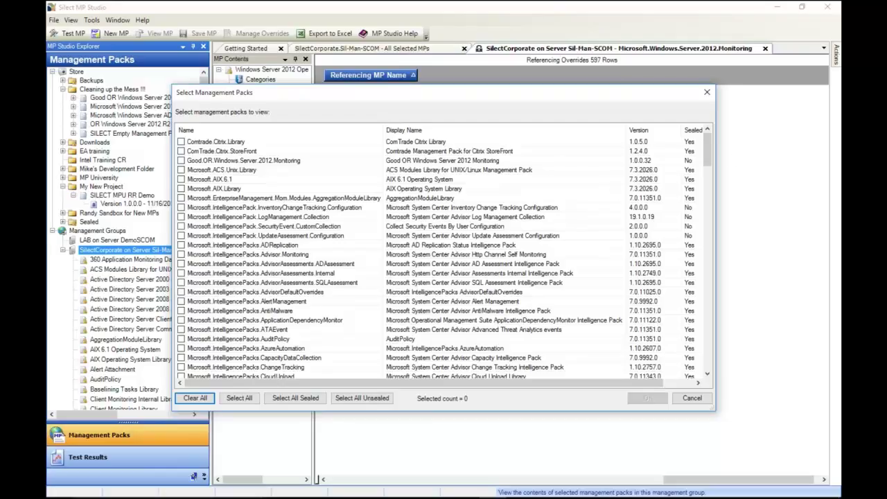
# Step: Try picking the individual packs Microsoft.Windows.Server.AD.2008.Monitoring and Microsoft.Windows.Server.2012.R2.Monitoring for viewing, clear the selection, and cancel
pyautogui.moveTo(708, 147); pyautogui.dragTo(709, 186)
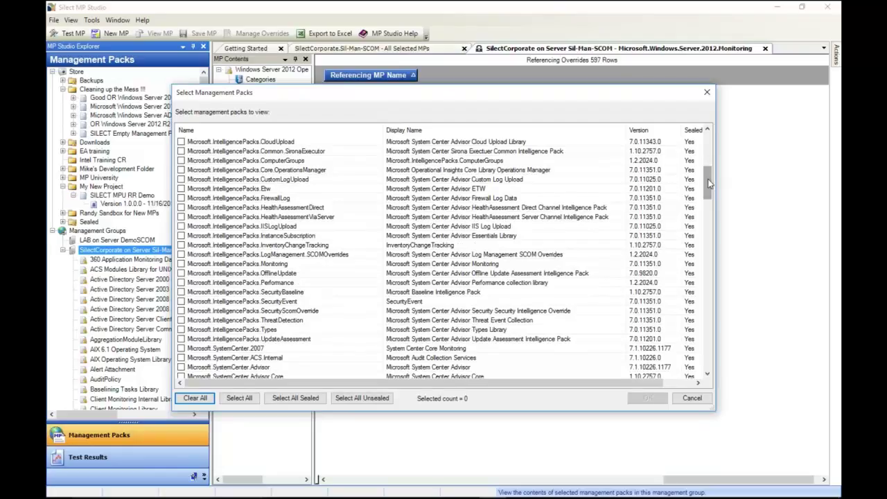
pyautogui.moveTo(708, 190); pyautogui.dragTo(710, 368)
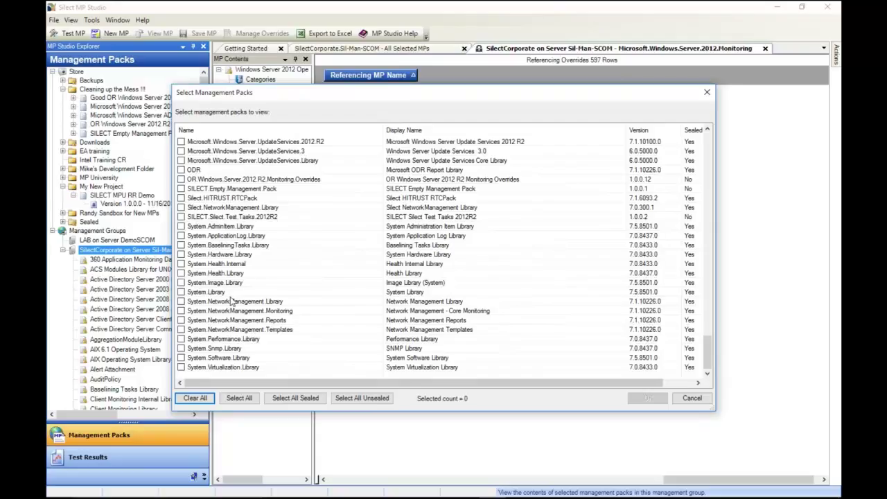
pyautogui.scroll(6, 232, 300)
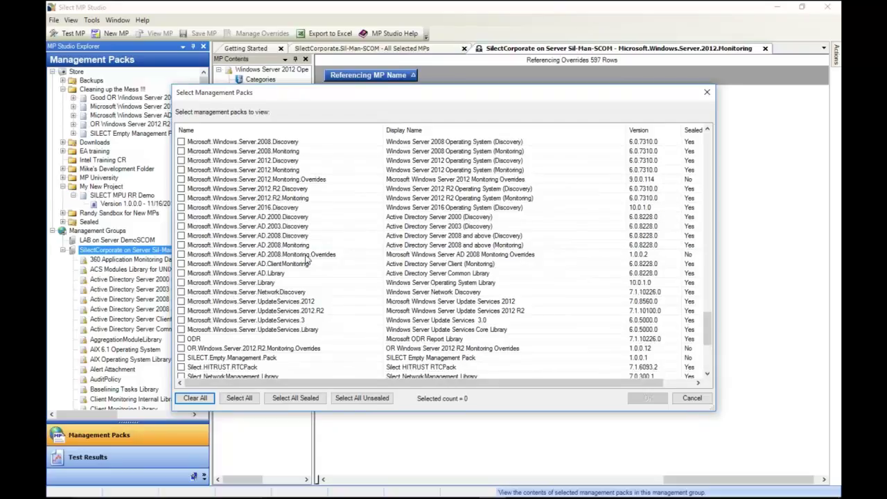
pyautogui.click(307, 257)
pyautogui.click(181, 253)
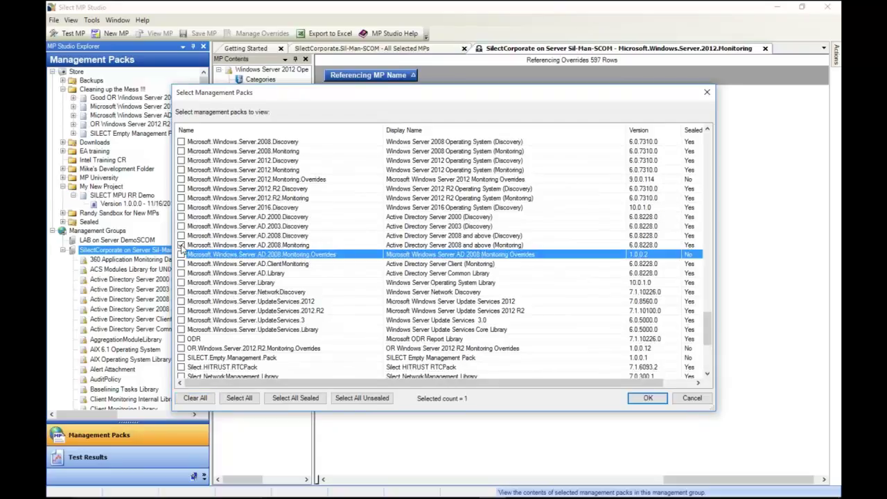
pyautogui.click(180, 245)
pyautogui.click(181, 198)
pyautogui.click(198, 399)
pyautogui.click(693, 399)
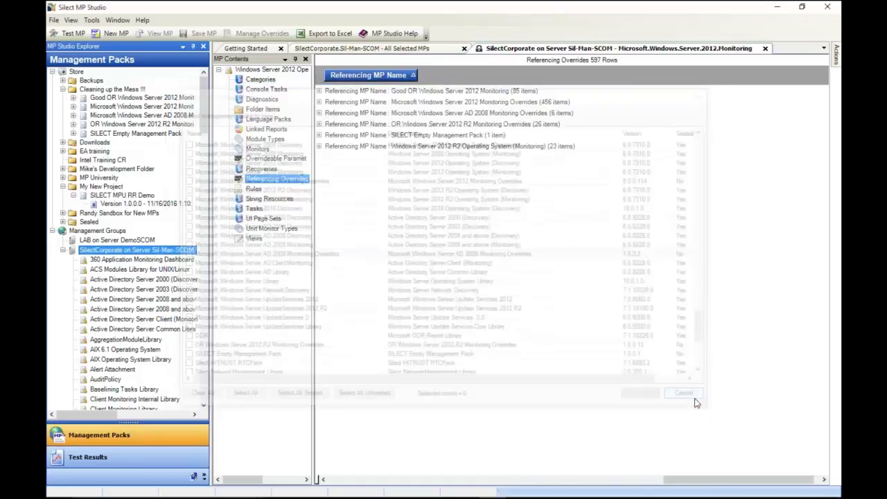
# Step: Show the SilectCorporate All Selected MPs document and widen its contents pane to fit the full item names
pyautogui.click(455, 49)
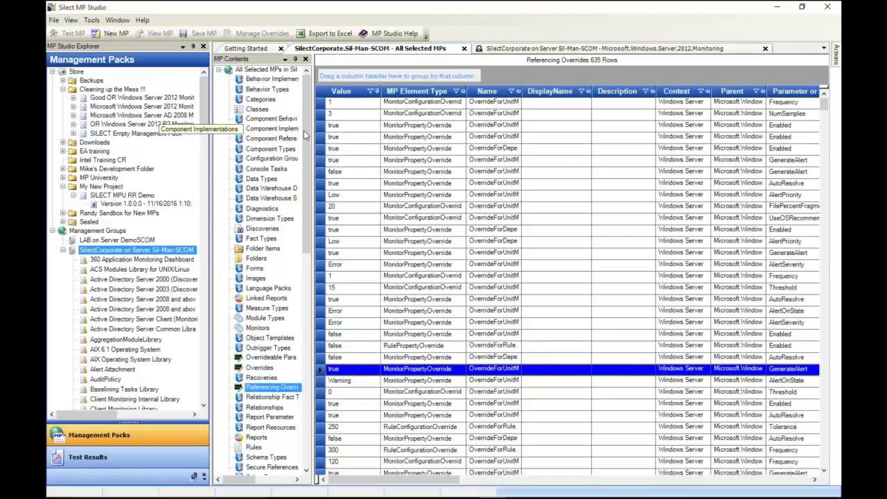
pyautogui.moveTo(313, 137); pyautogui.dragTo(388, 139)
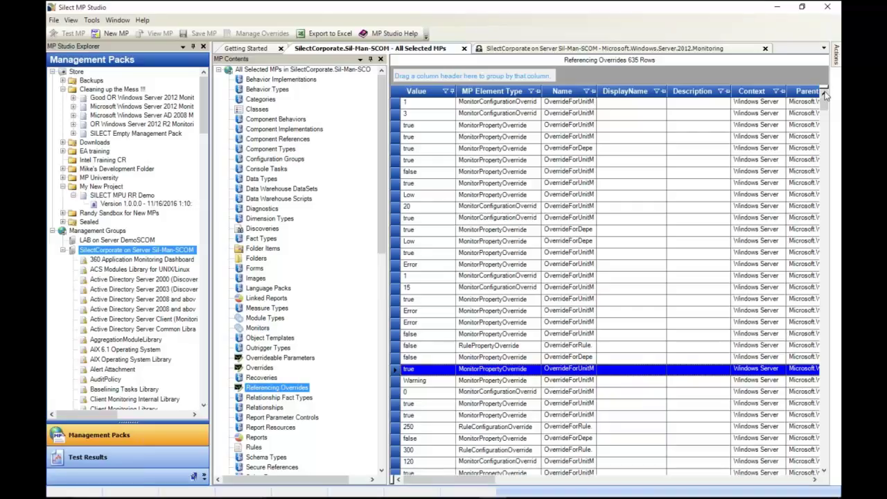
pyautogui.rightClick(839, 231)
pyautogui.click(759, 262)
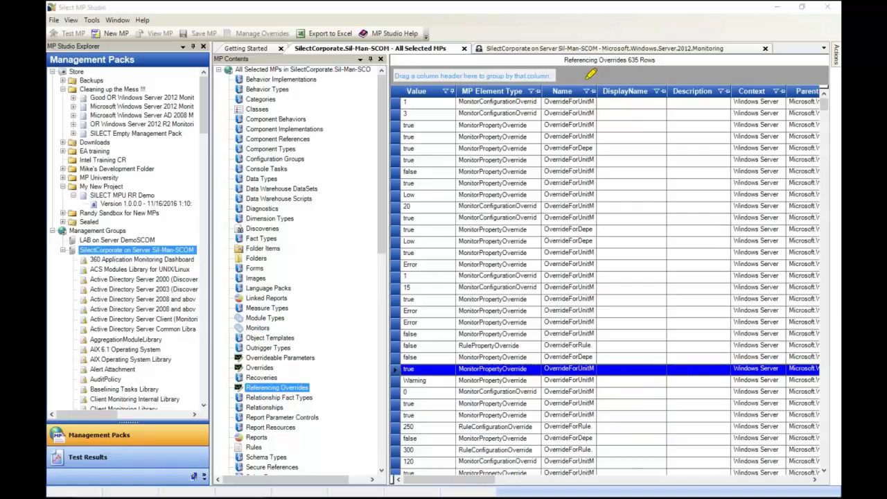
pyautogui.moveTo(587, 76); pyautogui.dragTo(673, 71)
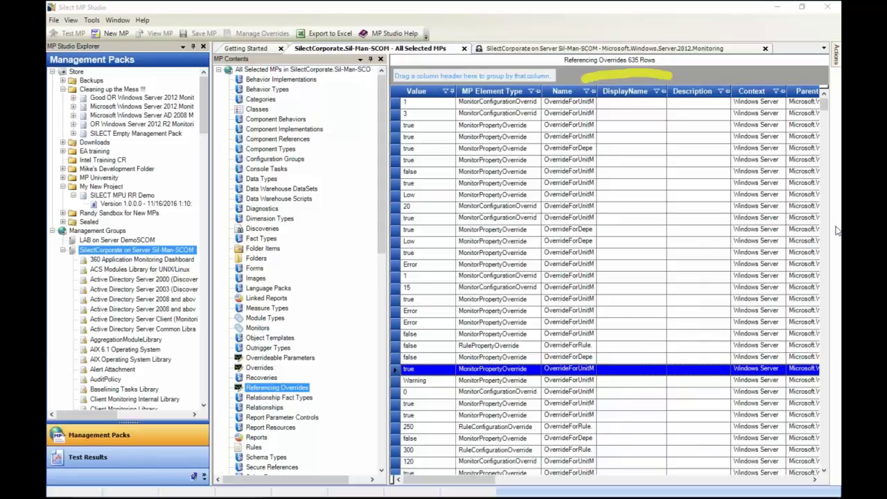
pyautogui.rightClick(788, 305)
pyautogui.click(790, 299)
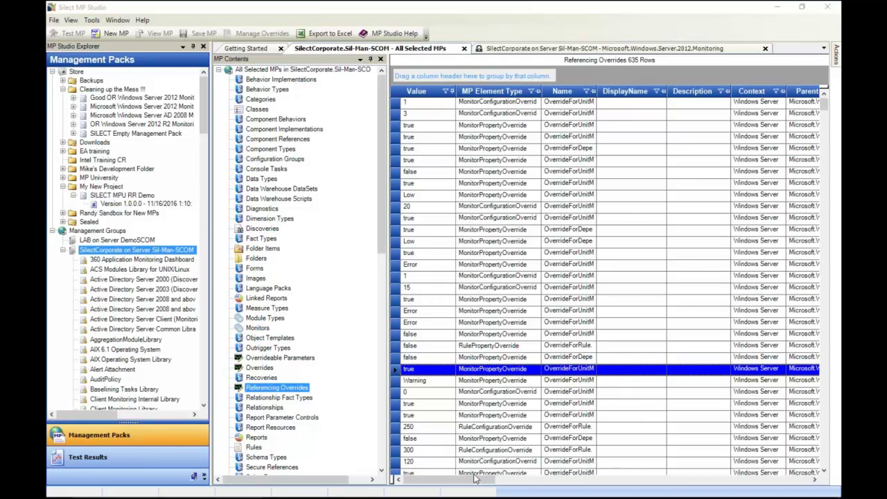
# Step: Group the referencing overrides of all selected packs by MP Name, with Referencing MP Name as the second grouping level
pyautogui.moveTo(473, 481); pyautogui.dragTo(792, 481)
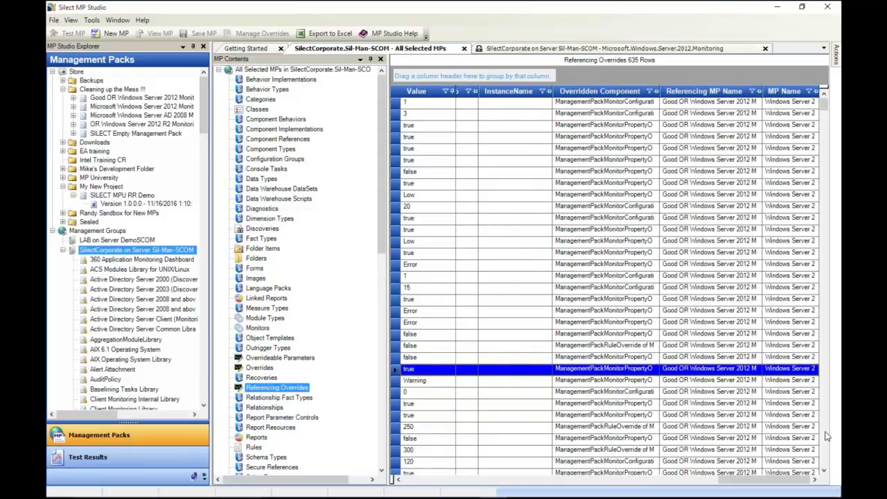
pyautogui.moveTo(787, 91); pyautogui.dragTo(479, 72)
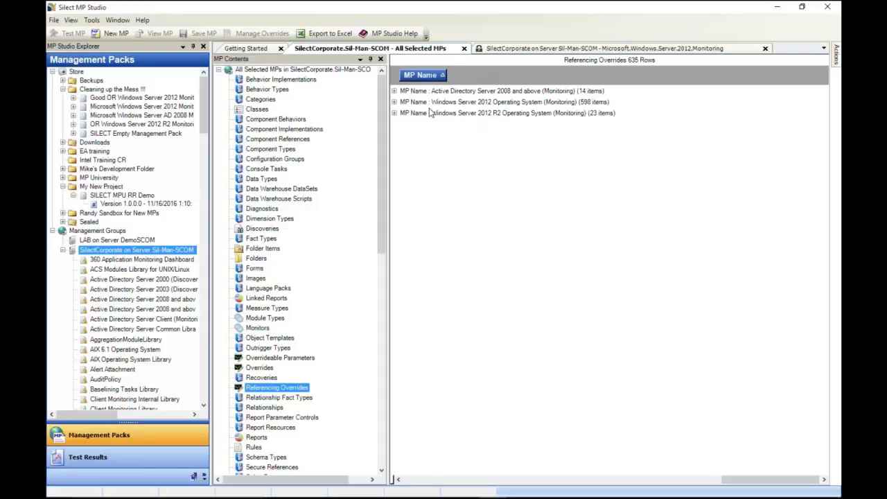
pyautogui.click(393, 101)
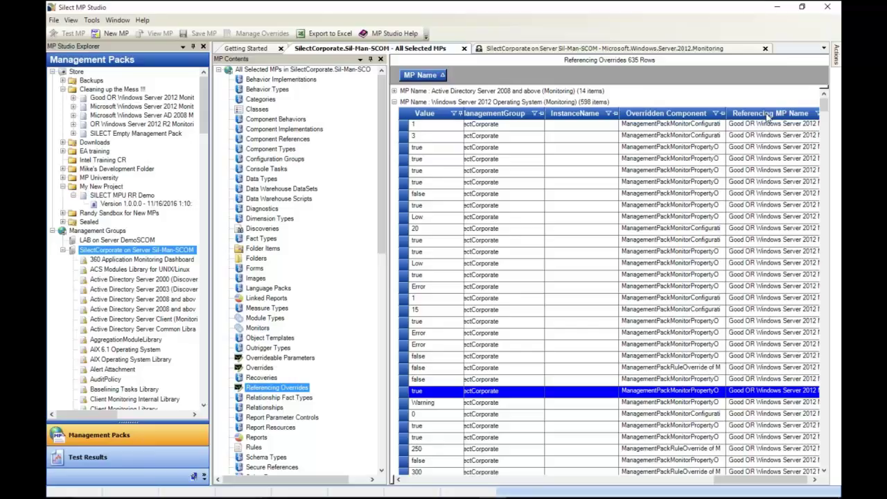
pyautogui.moveTo(769, 113); pyautogui.dragTo(519, 69)
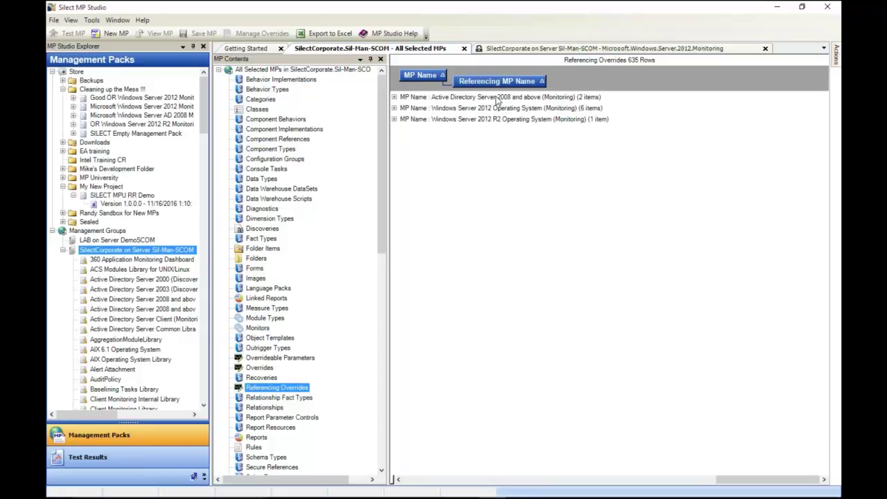
# Step: Under Active Directory Server 2008 and above (Monitoring), examine the overrides from Good OR Windows Server 2012 Monitoring and Microsoft Windows Server AD 2008 Monitoring Overrides
pyautogui.click(395, 98)
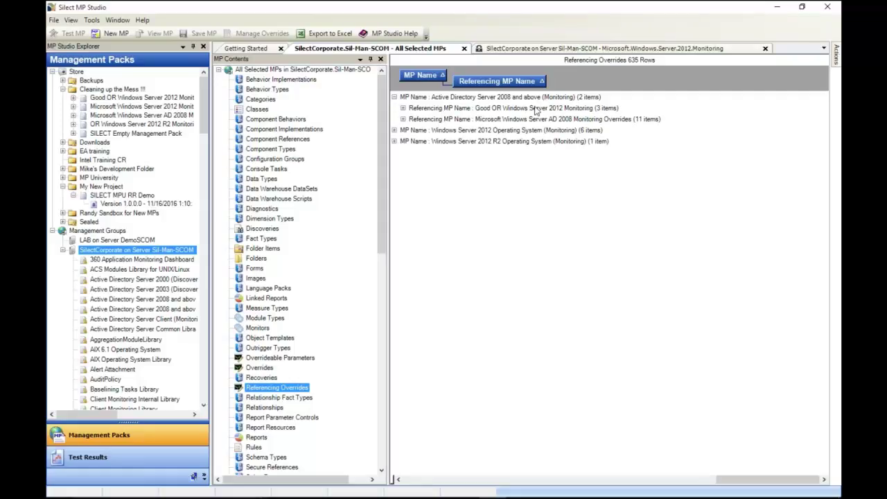
pyautogui.click(403, 108)
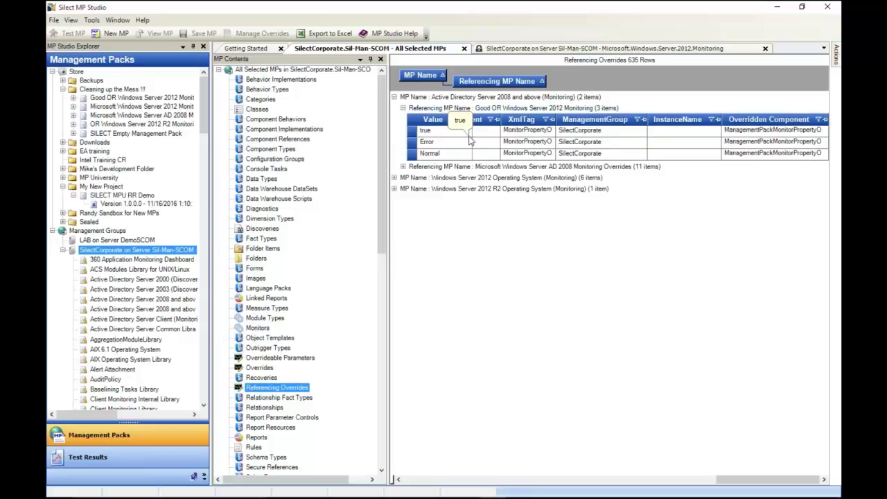
pyautogui.click(403, 108)
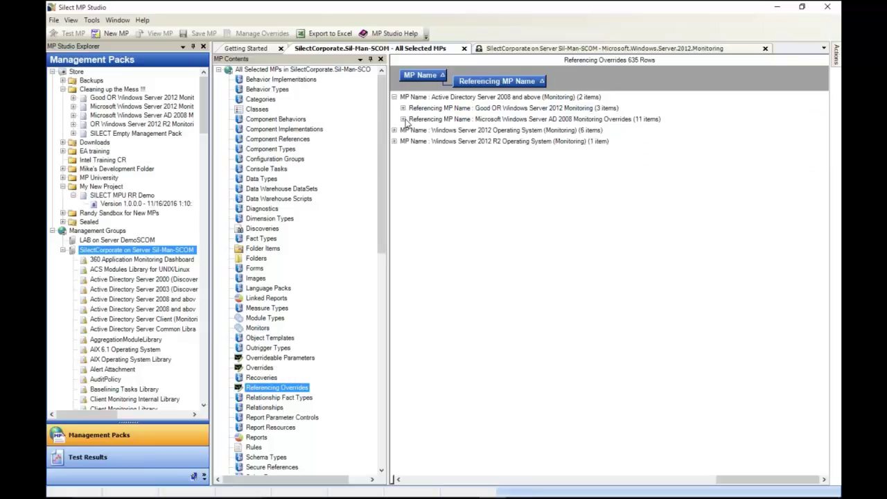
pyautogui.click(404, 119)
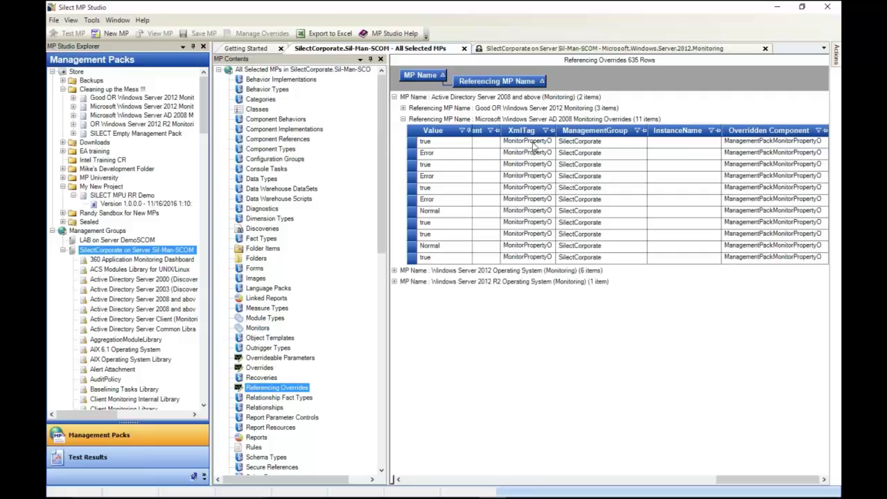
# Step: Examine the Active Directory Server 2008 and above (Monitoring) overrides per referencing pack, and list the packs referencing Windows Server 2012 Operating System (Monitoring)
pyautogui.moveTo(532, 143); pyautogui.dragTo(563, 255)
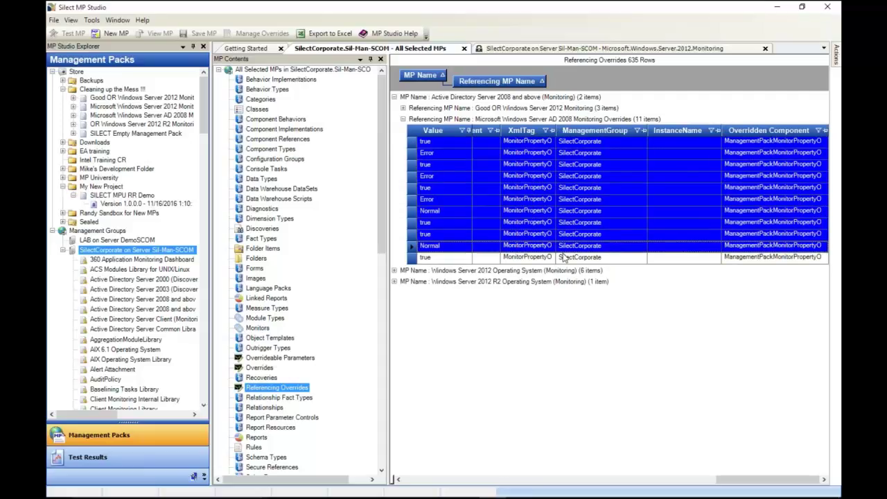
pyautogui.click(402, 122)
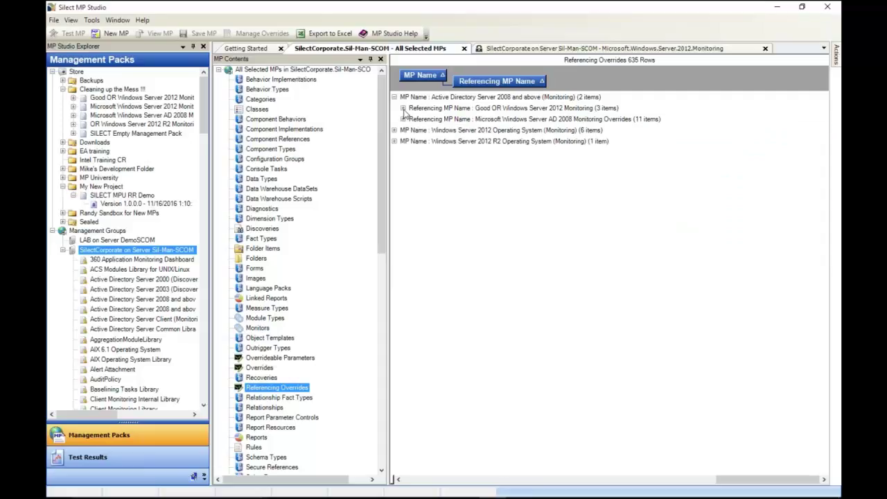
pyautogui.click(403, 109)
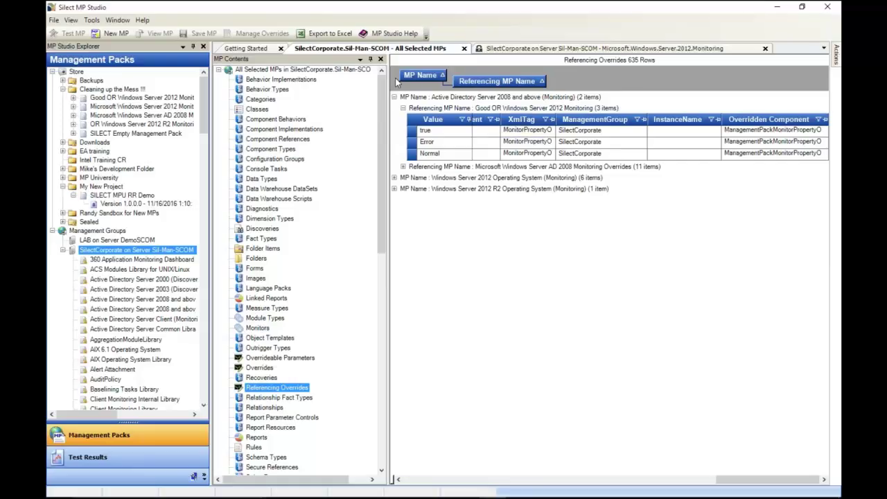
pyautogui.click(403, 109)
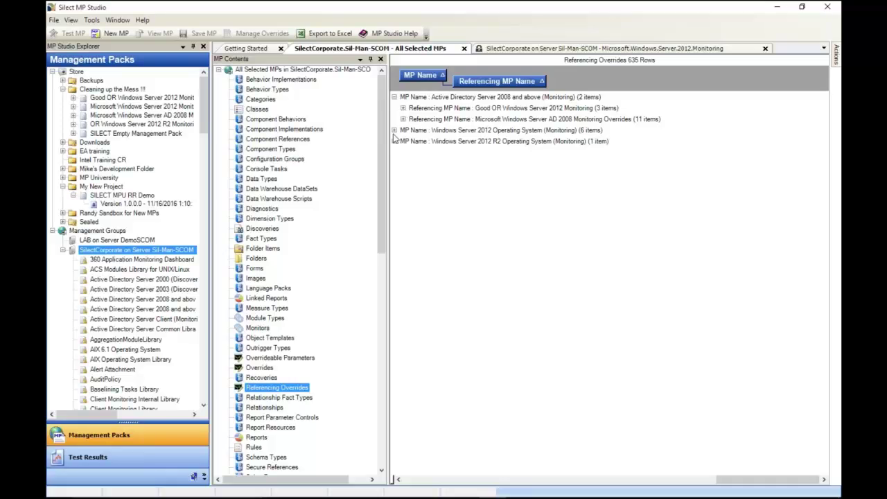
pyautogui.click(394, 97)
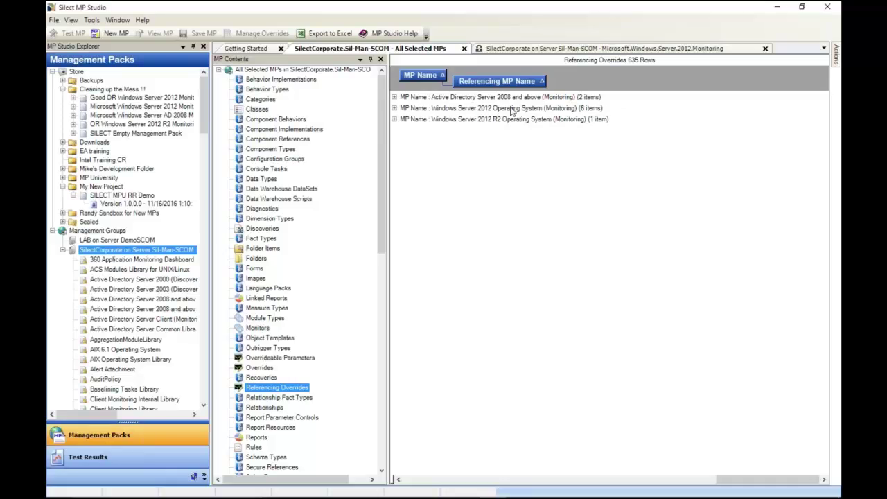
pyautogui.click(395, 108)
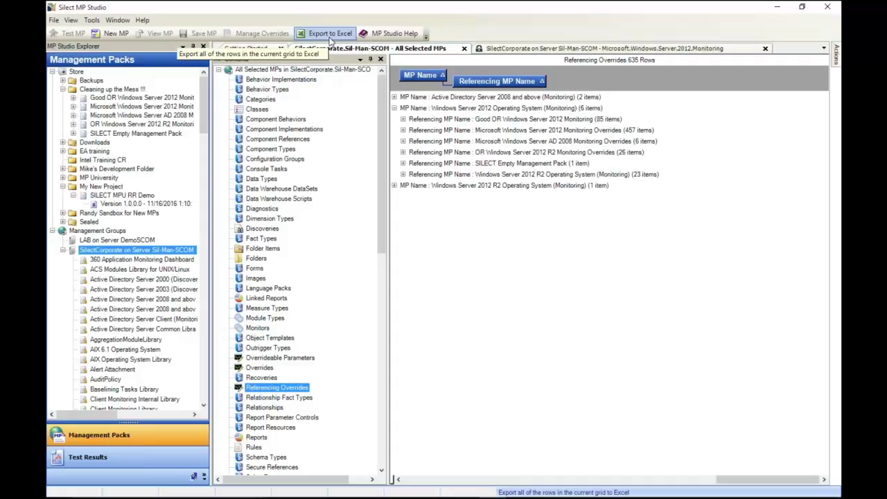
pyautogui.click(835, 224)
pyautogui.click(790, 265)
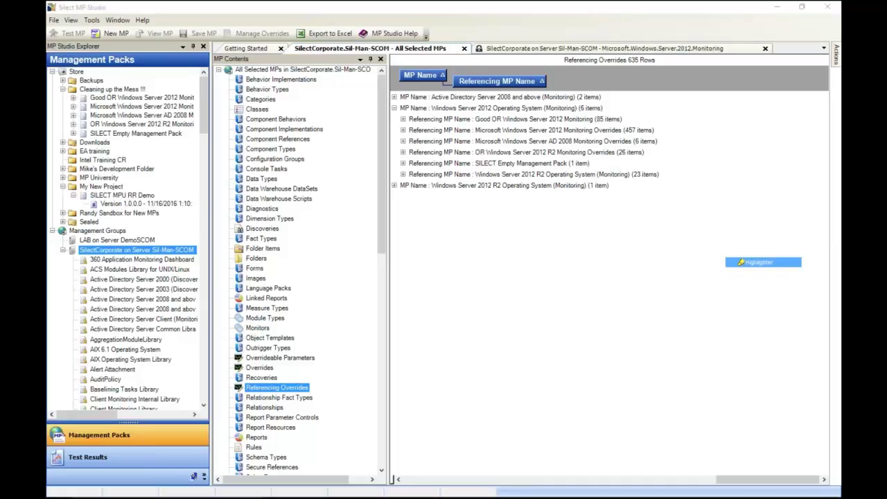
pyautogui.moveTo(629, 103)
pyautogui.mouseDown()
pyautogui.moveTo(652, 173)
pyautogui.moveTo(228, 113)
pyautogui.moveTo(158, 89)
pyautogui.mouseUp()
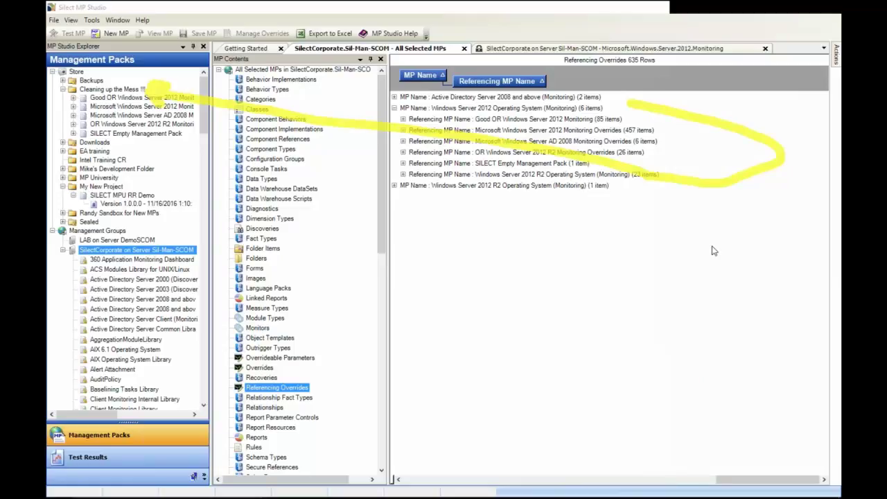
pyautogui.press('Escape')
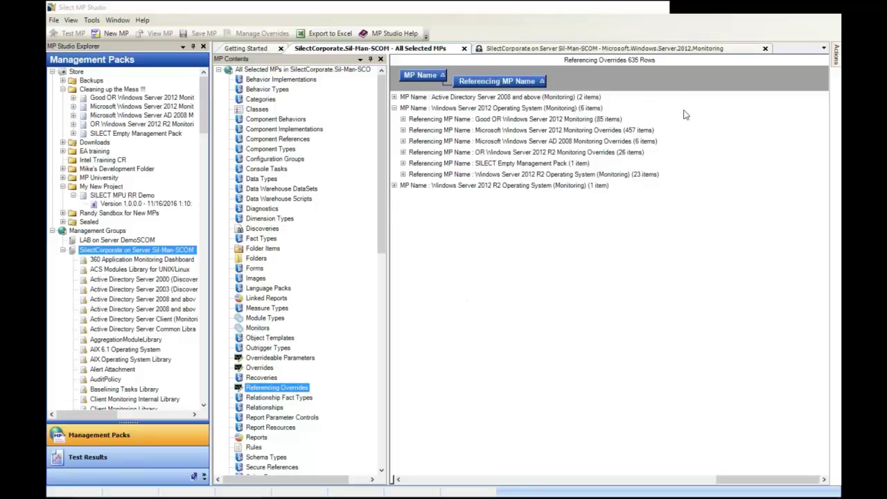
# Step: Widen the explorer pane to fit the full pack names, and list the monitors of all selected packs without the Target grouping
pyautogui.moveTo(212, 117); pyautogui.dragTo(273, 117)
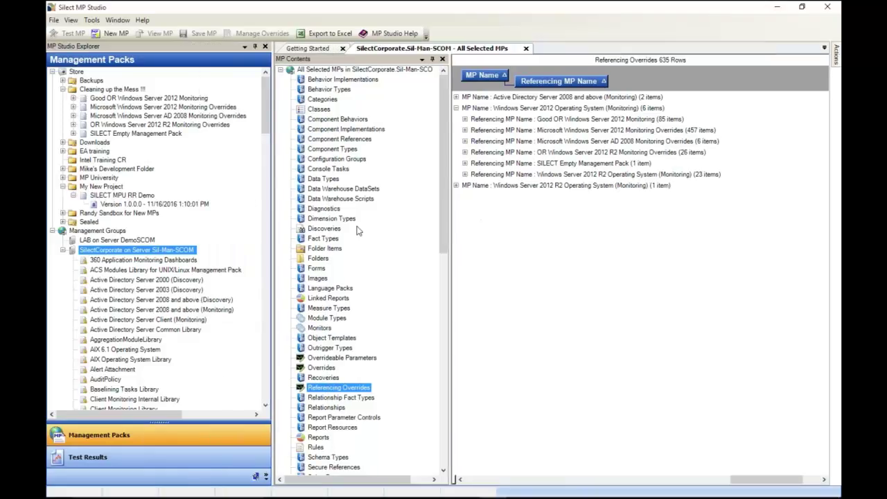
pyautogui.click(315, 329)
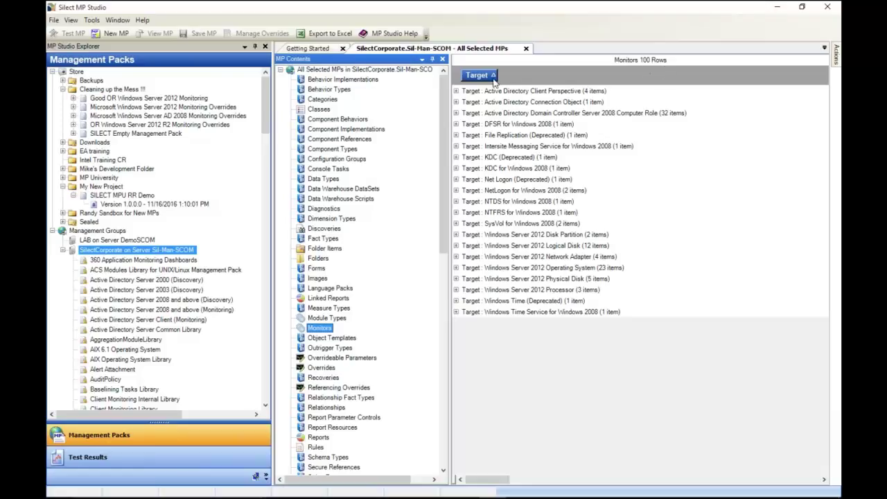
pyautogui.moveTo(491, 76); pyautogui.dragTo(659, 176)
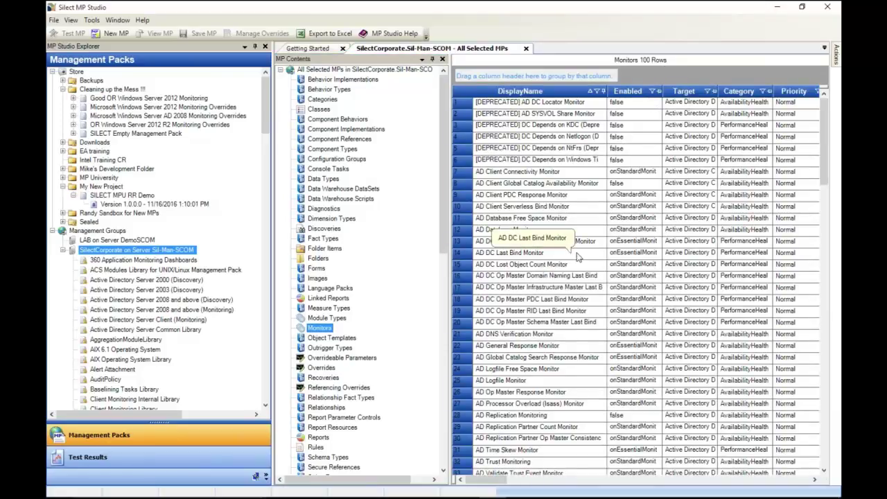
# Step: Group the rules of all selected packs by MP Name above Target, and expand the Active Directory Server Client (Monitoring) group
pyautogui.click(320, 449)
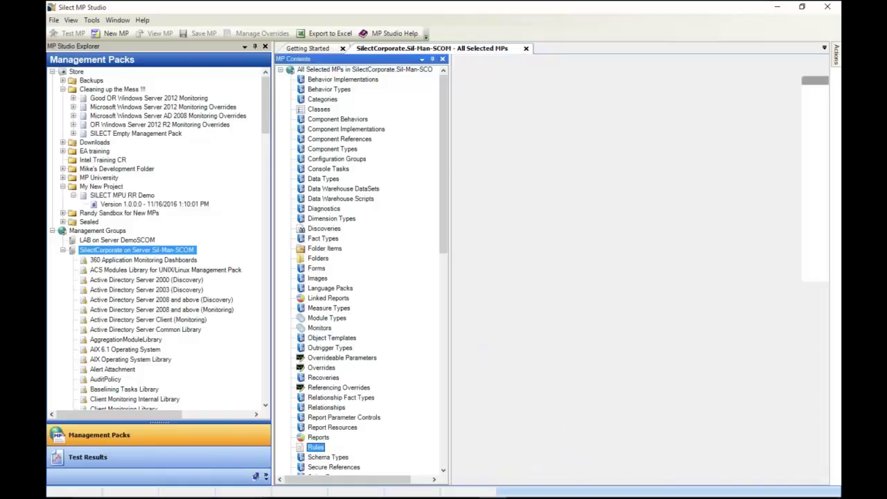
pyautogui.click(320, 448)
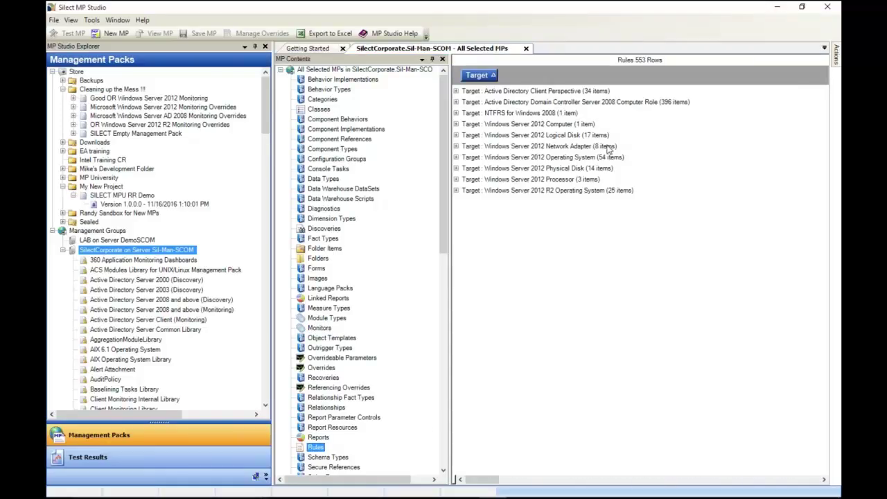
pyautogui.click(312, 448)
pyautogui.moveTo(718, 91); pyautogui.dragTo(517, 74)
pyautogui.click(456, 135)
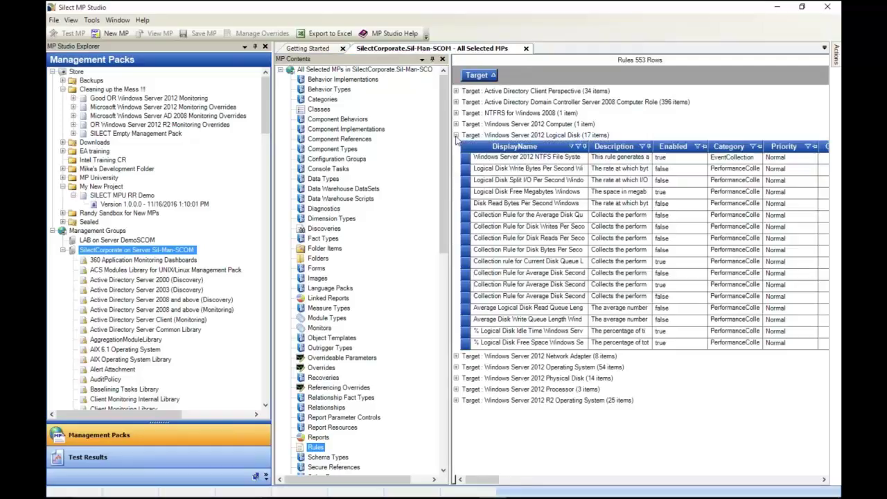
pyautogui.moveTo(483, 483); pyautogui.dragTo(804, 483)
pyautogui.moveTo(802, 147); pyautogui.dragTo(477, 76)
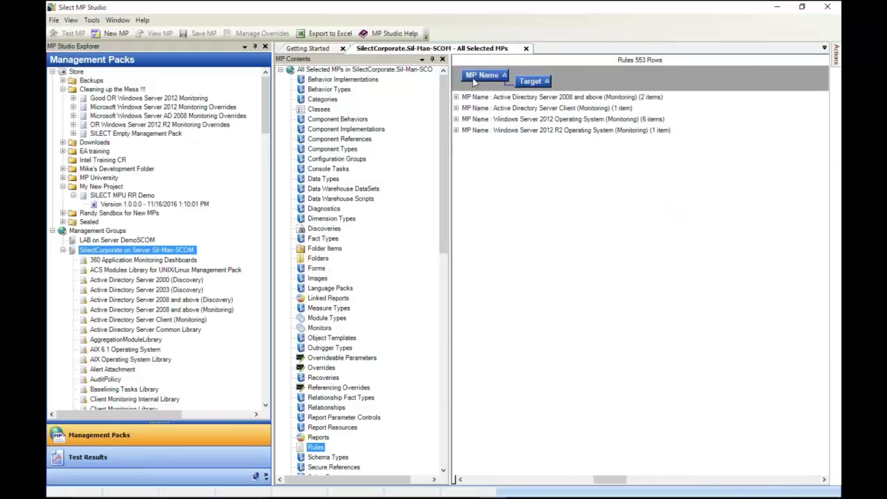
pyautogui.click(456, 109)
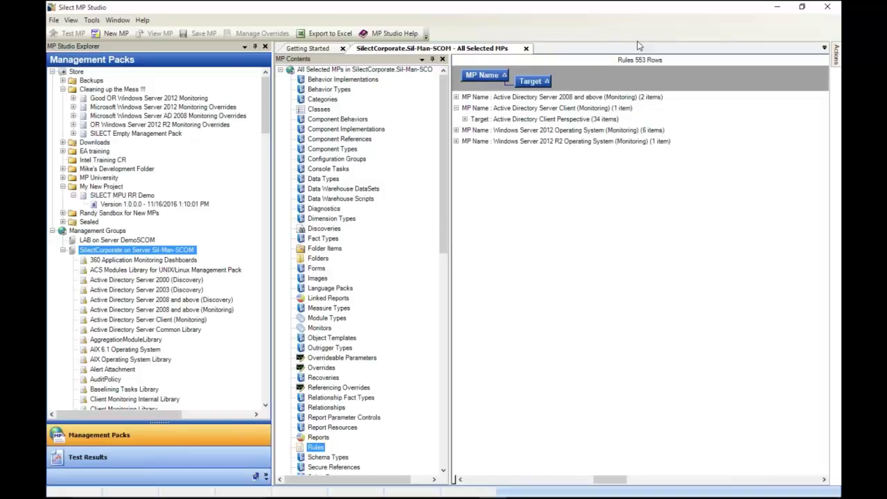
# Step: Collapse the SilectCorporate management group and open version 1.0.0.32 of Good OR Windows Server 2012 Monitoring from the Cleaning up the Mess !!! folder
pyautogui.click(63, 250)
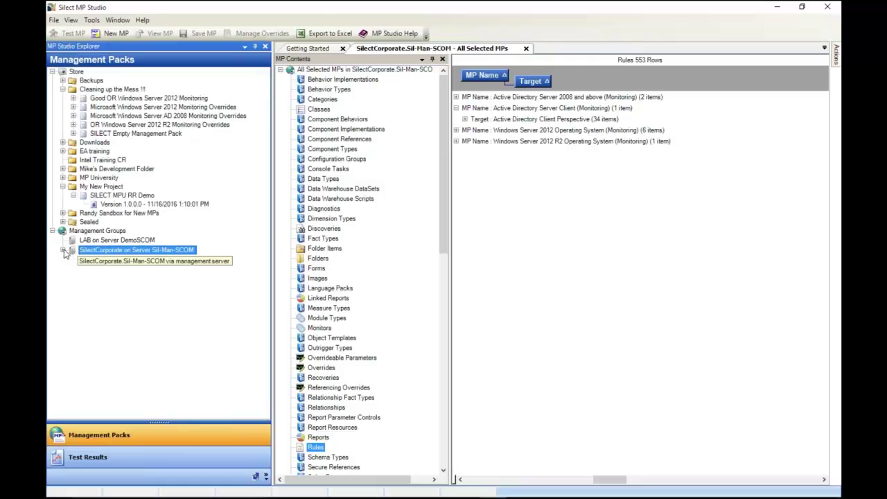
pyautogui.click(112, 91)
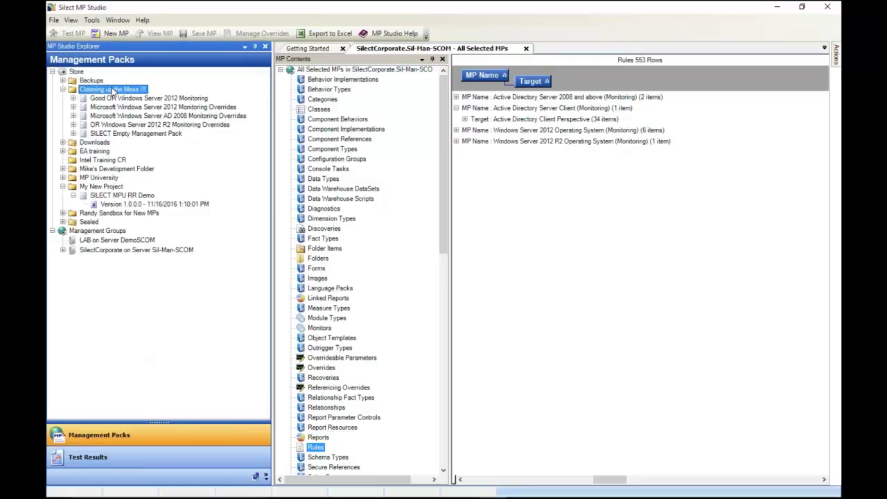
pyautogui.click(73, 98)
pyautogui.click(159, 108)
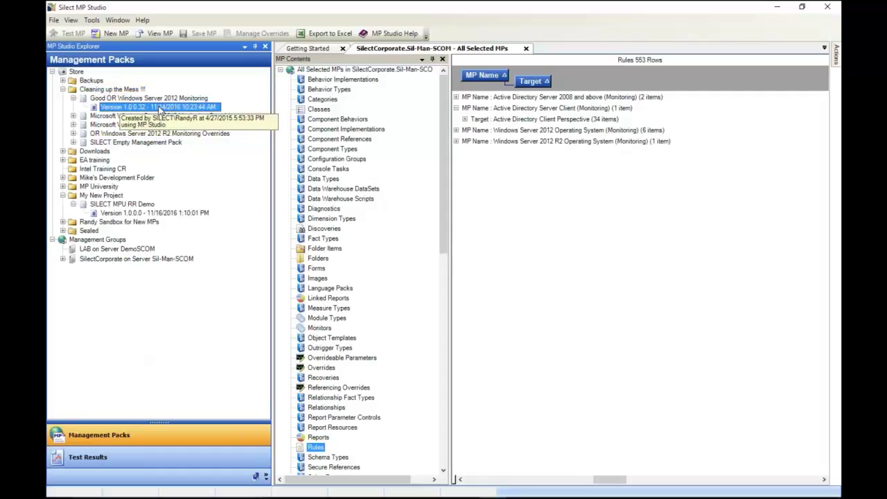
pyautogui.doubleClick(160, 108)
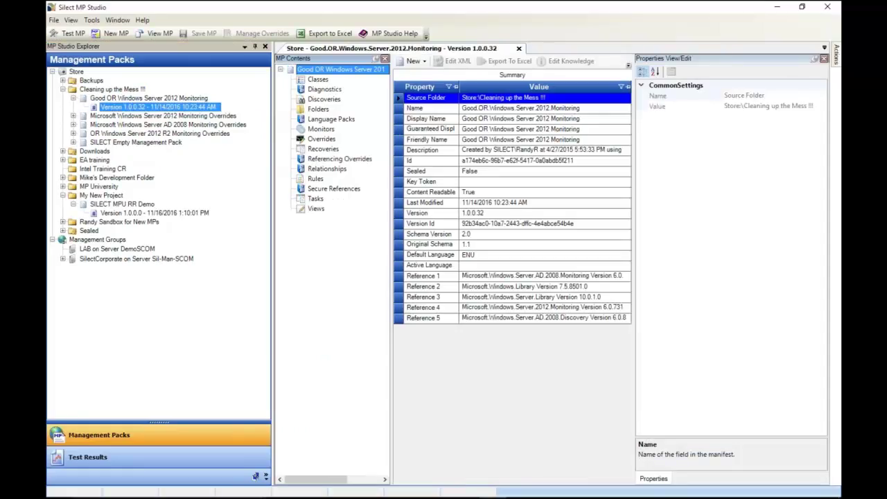
# Step: Show the overrides of Good OR Windows Server 2012 Monitoring with the properties pane auto-hidden, and group them by Context
pyautogui.click(321, 138)
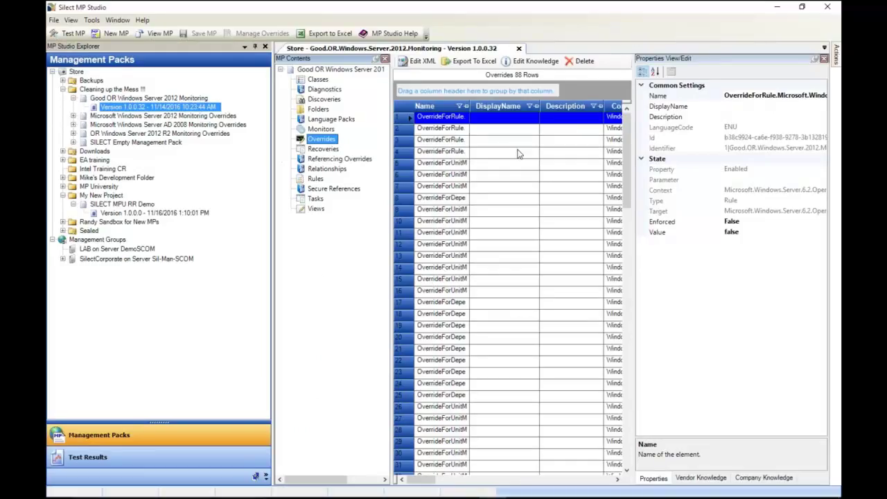
pyautogui.click(815, 58)
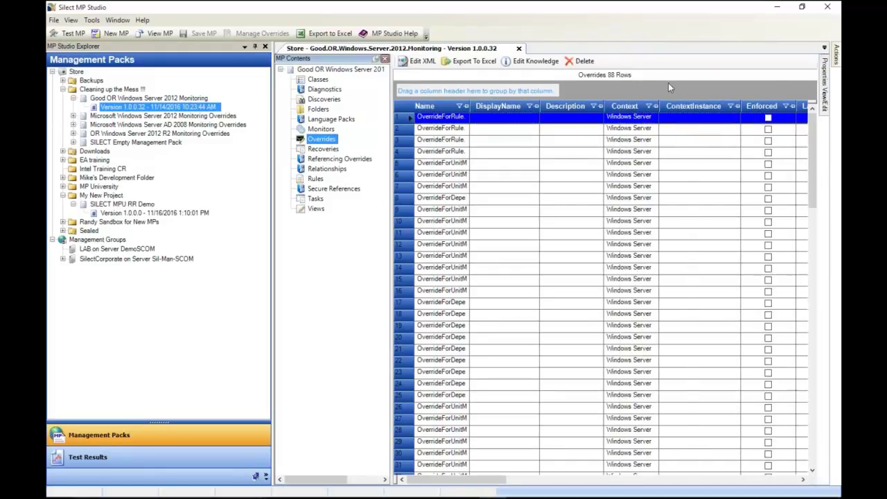
pyautogui.moveTo(632, 105); pyautogui.dragTo(521, 95)
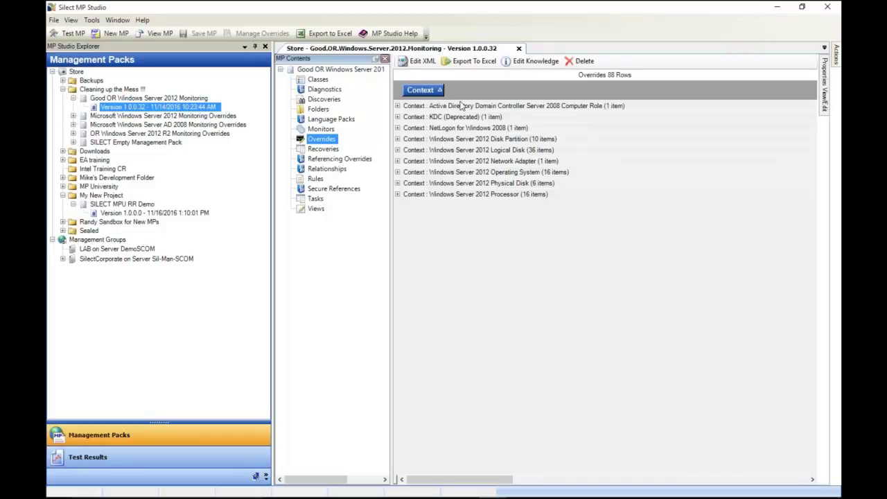
# Step: Select the override under Active Directory Domain Controller Server 2008 Computer Role, and locate version 1.0.0.2 of Microsoft Windows Server AD 2008 Monitoring Overrides in the store
pyautogui.click(398, 106)
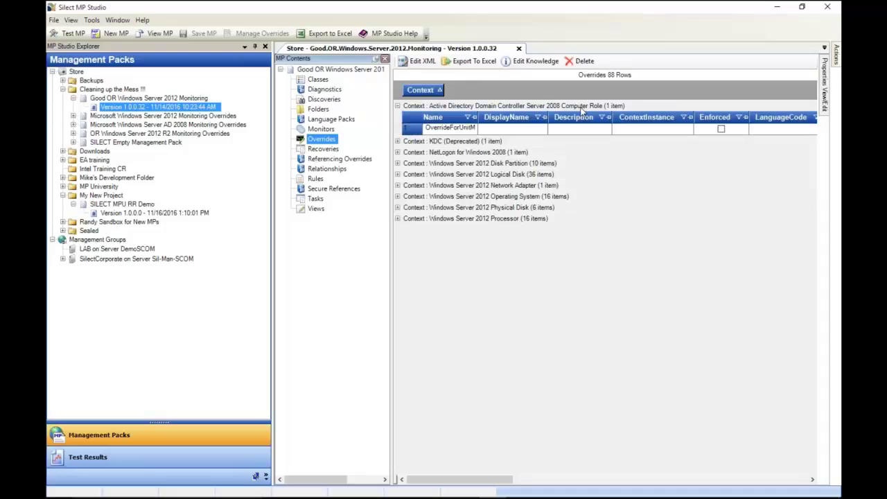
pyautogui.click(474, 129)
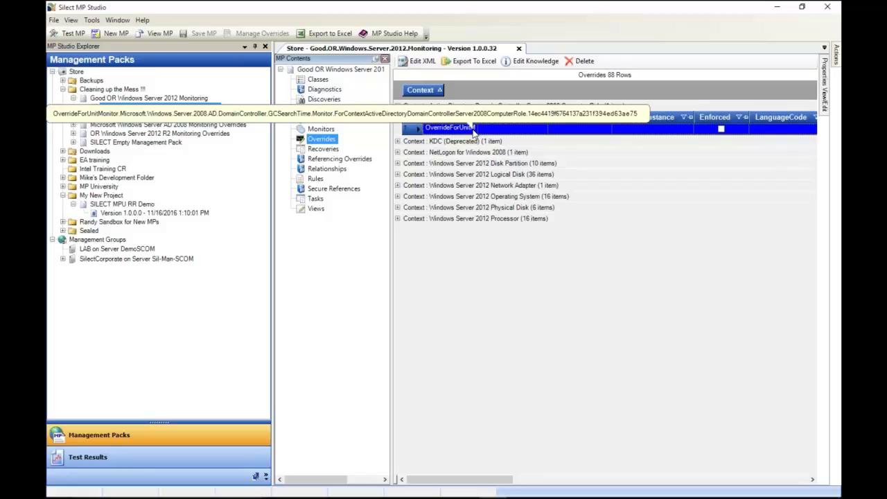
pyautogui.rightClick(473, 132)
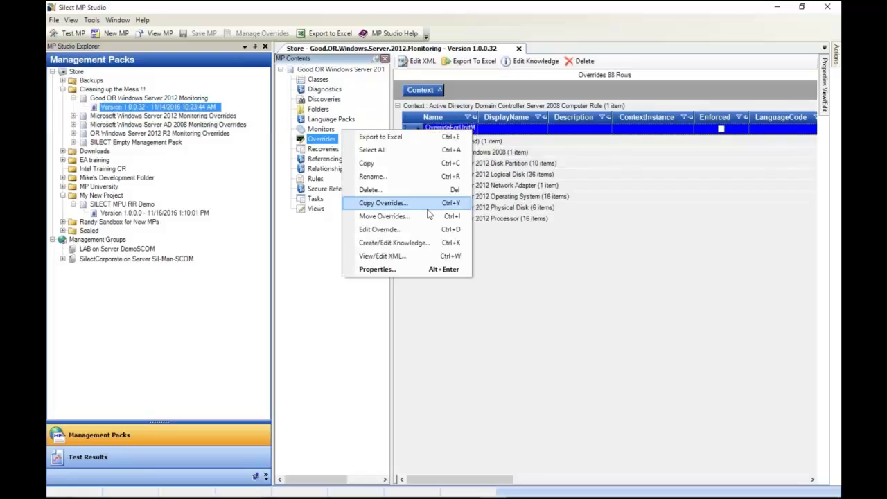
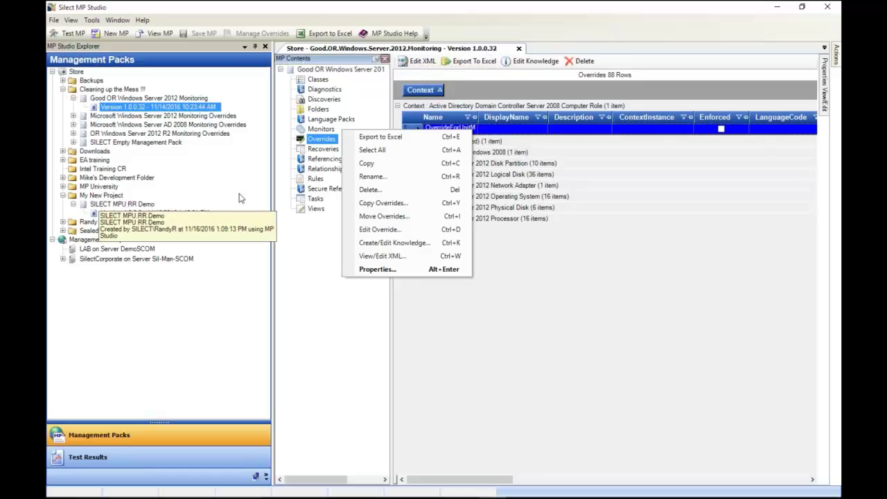
pyautogui.click(242, 164)
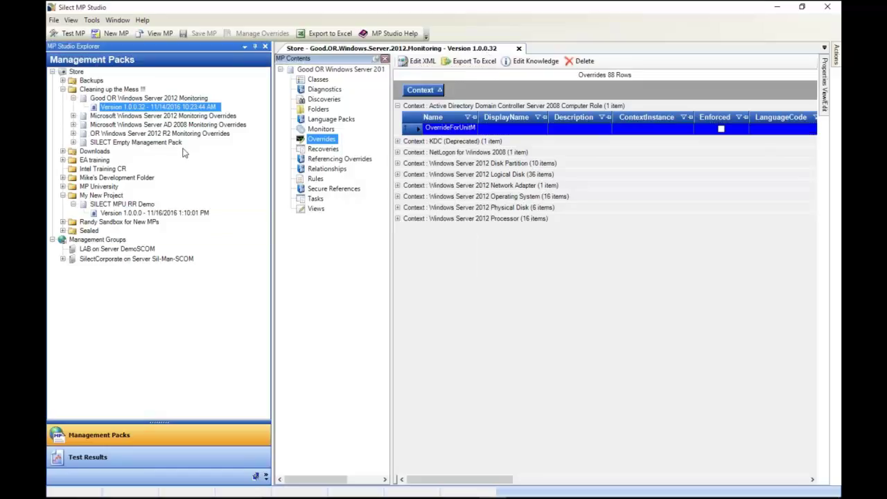
pyautogui.click(74, 125)
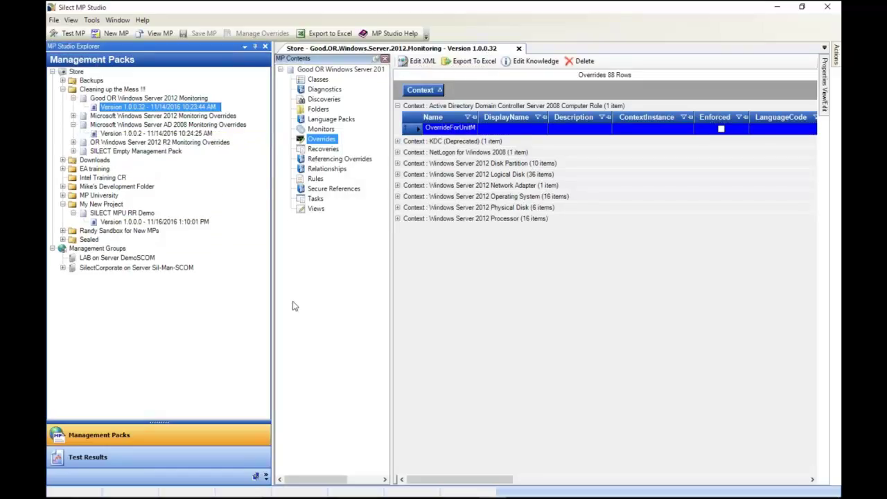
pyautogui.click(176, 134)
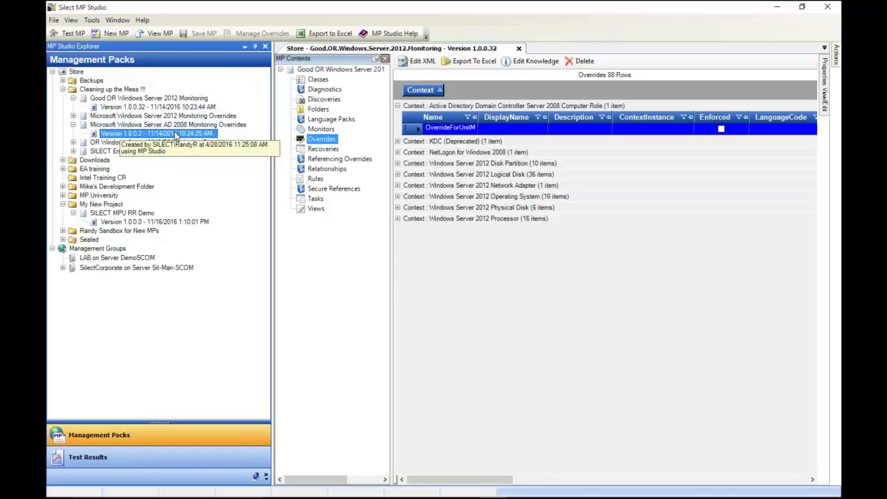
# Step: Move the selected override to version 1.0.0.2 of Microsoft Windows Server AD 2008 Monitoring Overrides in the Cleaning up the Mess !!! folder
pyautogui.rightClick(468, 134)
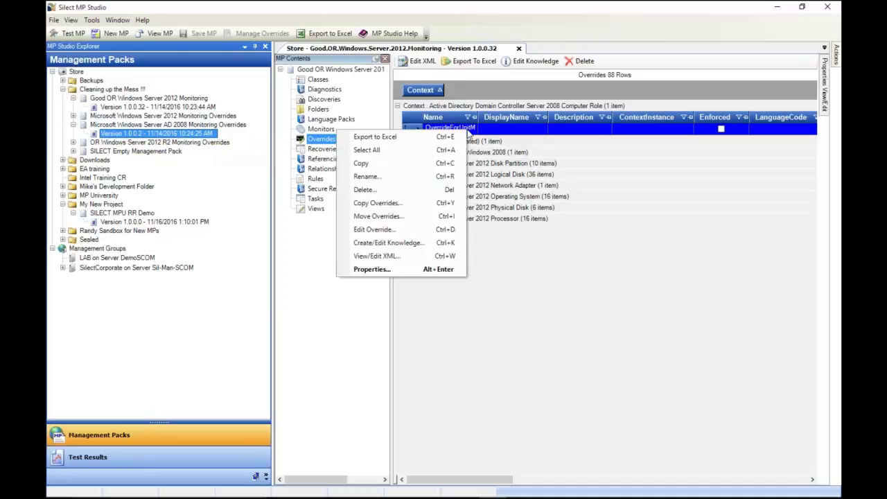
pyautogui.click(402, 217)
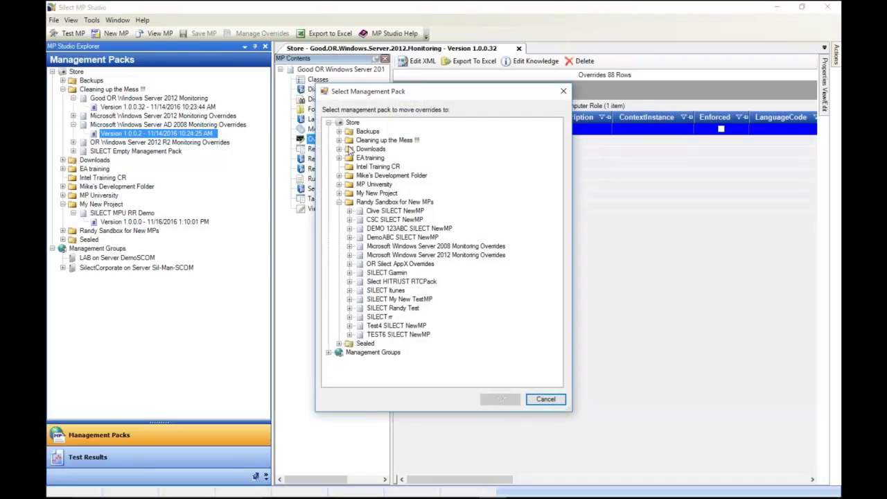
pyautogui.click(339, 141)
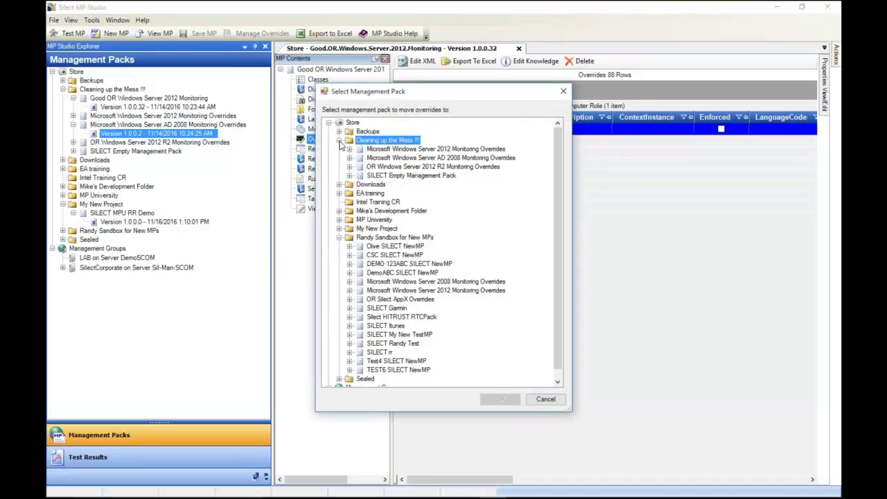
pyautogui.click(349, 158)
pyautogui.click(400, 168)
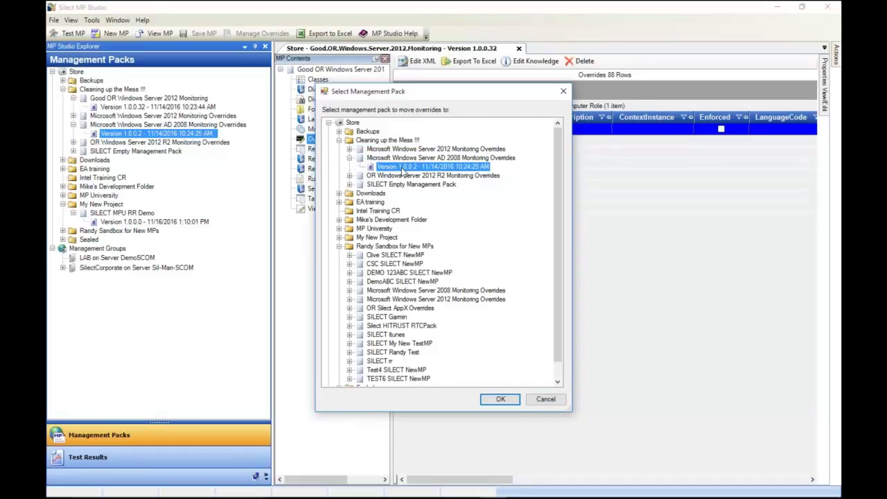
pyautogui.click(501, 400)
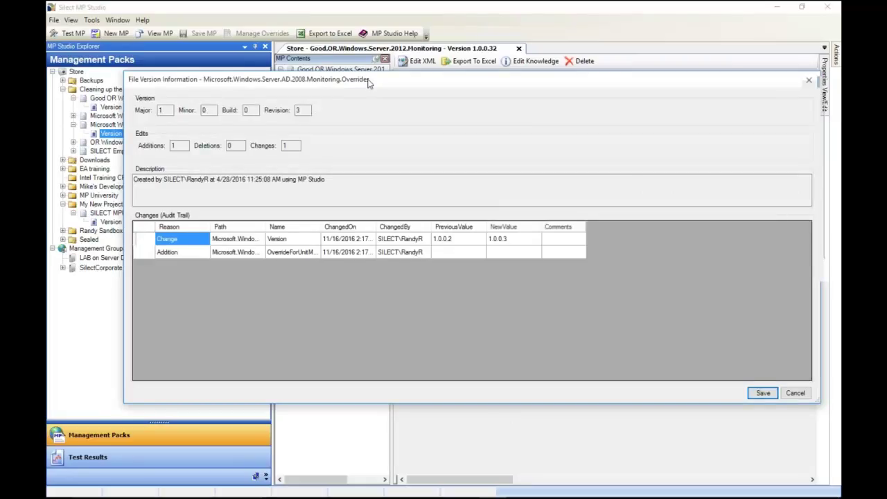
# Step: Comment the override's Addition entry in the audit trail with "clean up" and save the new version of the AD 2008 overrides pack
pyautogui.click(177, 147)
pyautogui.click(302, 110)
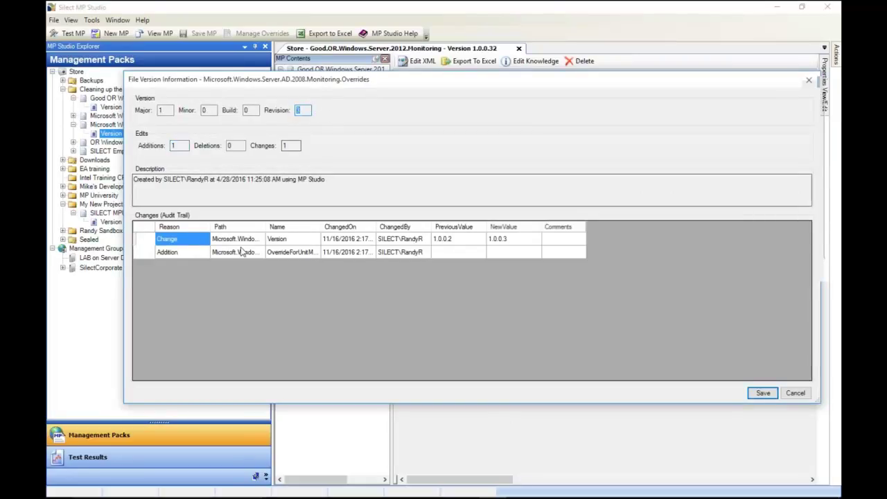
pyautogui.moveTo(244, 253); pyautogui.dragTo(394, 255)
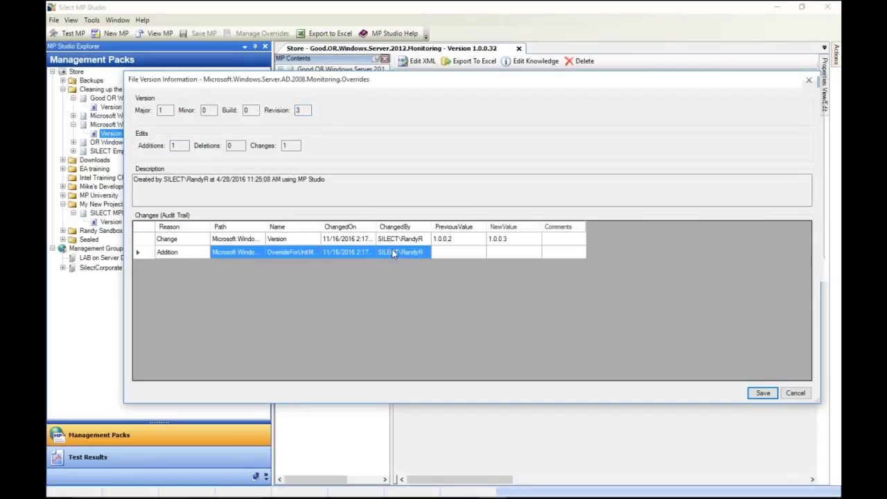
pyautogui.click(576, 253)
pyautogui.write('clean up')
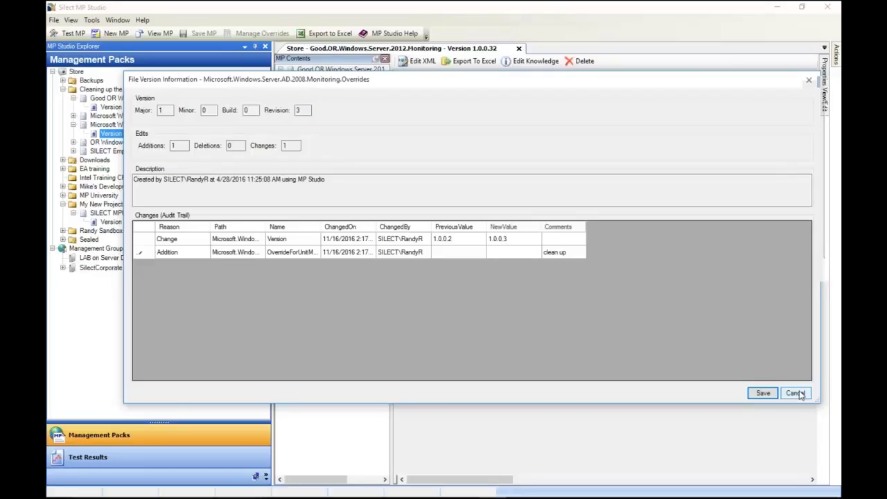
pyautogui.click(770, 395)
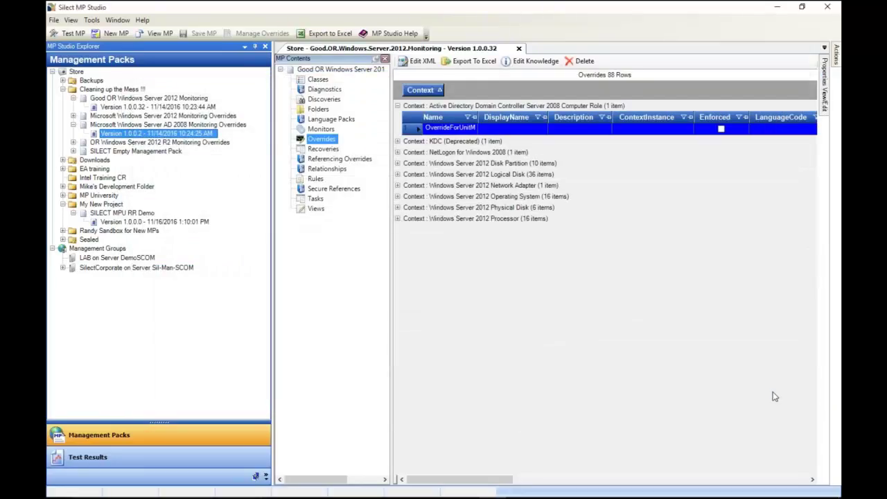
# Step: Check the Deletion entry in the audit trail of Good.OR.Windows.Server.2012.Monitoring and save the new version of this source pack
pyautogui.press('Delete')
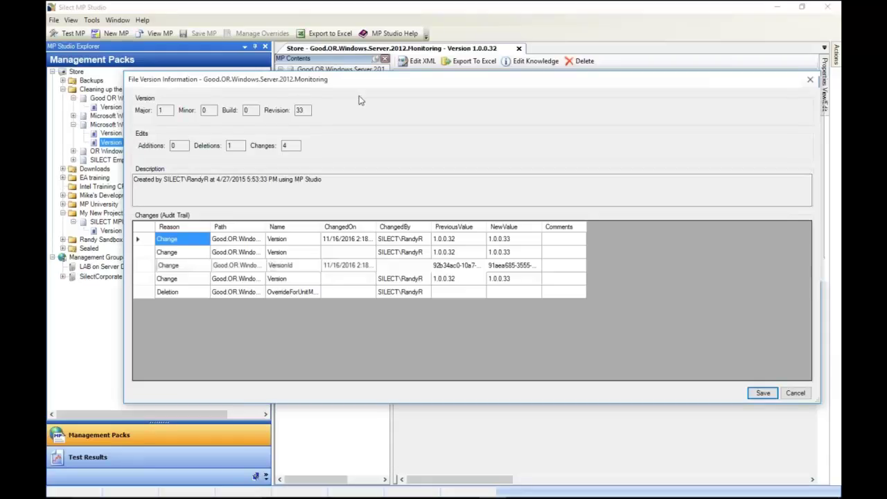
pyautogui.doubleClick(240, 145)
pyautogui.click(165, 292)
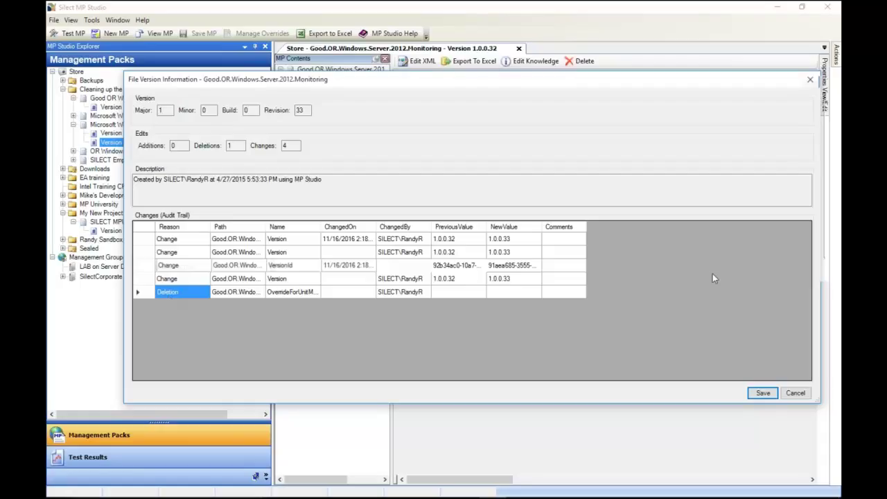
pyautogui.click(763, 393)
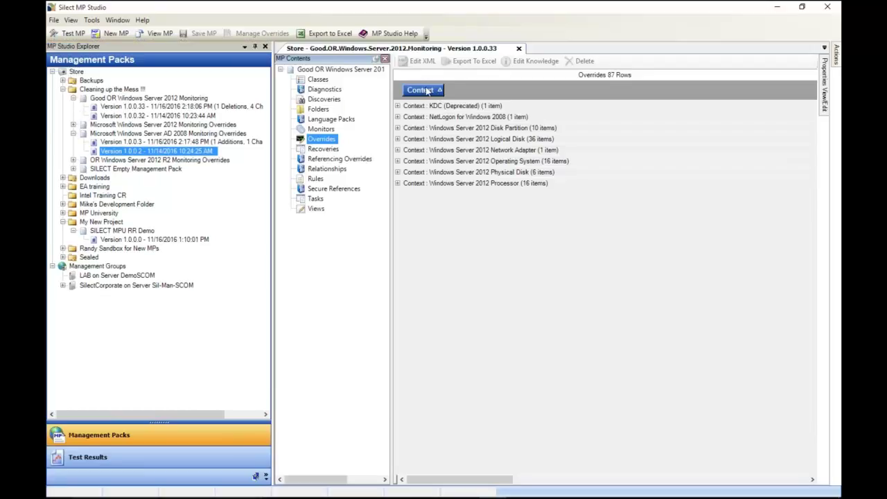
# Step: Remove the Context grouping, and move the NetLogon and KDC (Deprecated) overrides together to version 1.0.0.3 of Microsoft Windows Server AD 2008 Monitoring Overrides
pyautogui.moveTo(427, 91); pyautogui.dragTo(508, 135)
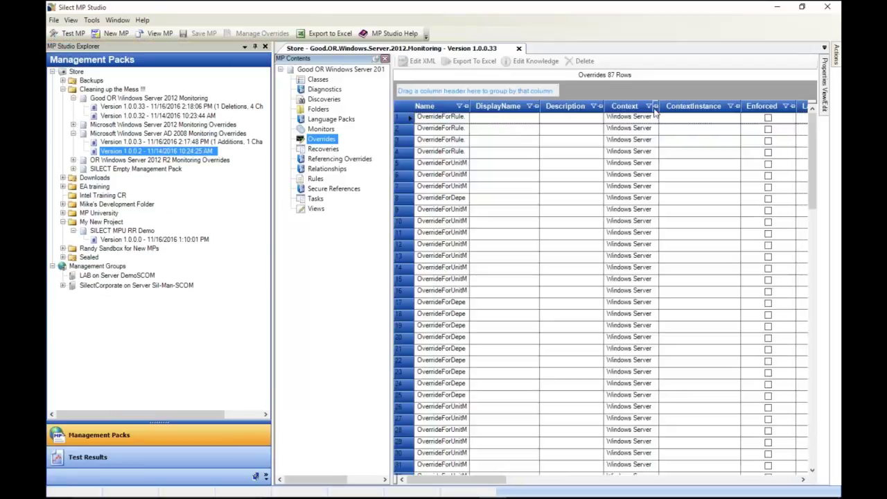
pyautogui.moveTo(818, 137); pyautogui.dragTo(817, 263)
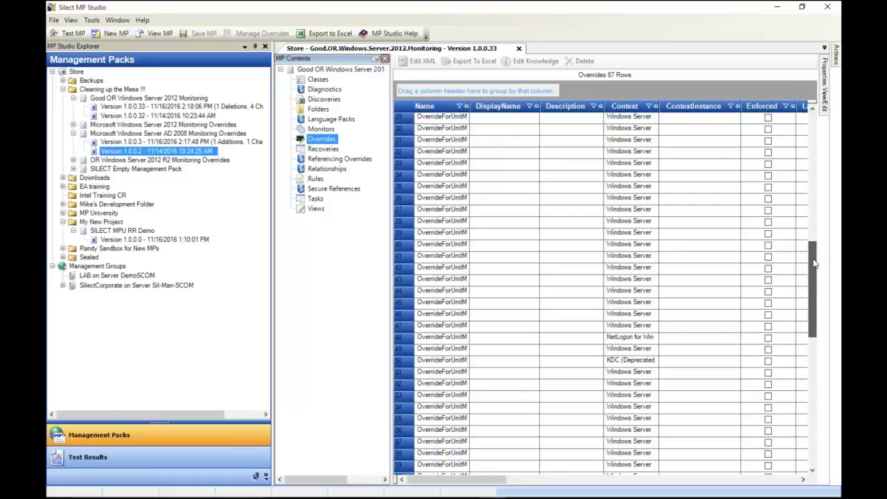
pyautogui.click(591, 338)
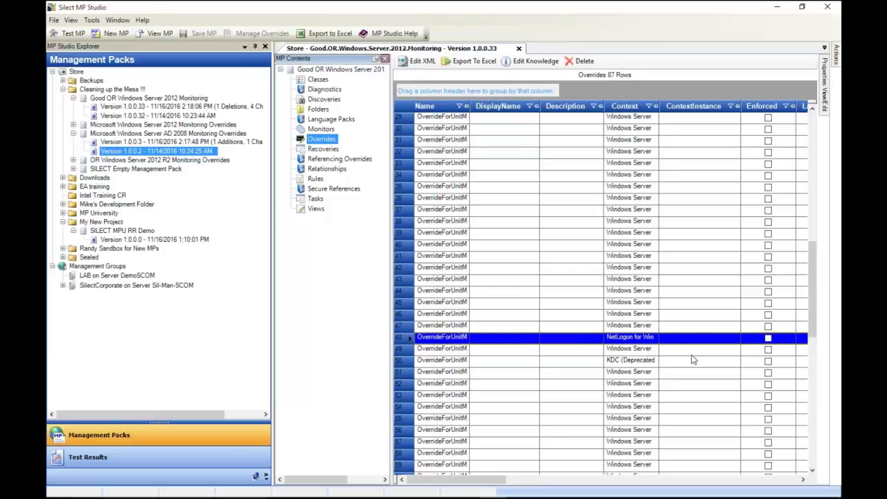
pyautogui.keyDown('ctrl'); pyautogui.click(638, 360); pyautogui.keyUp('ctrl')
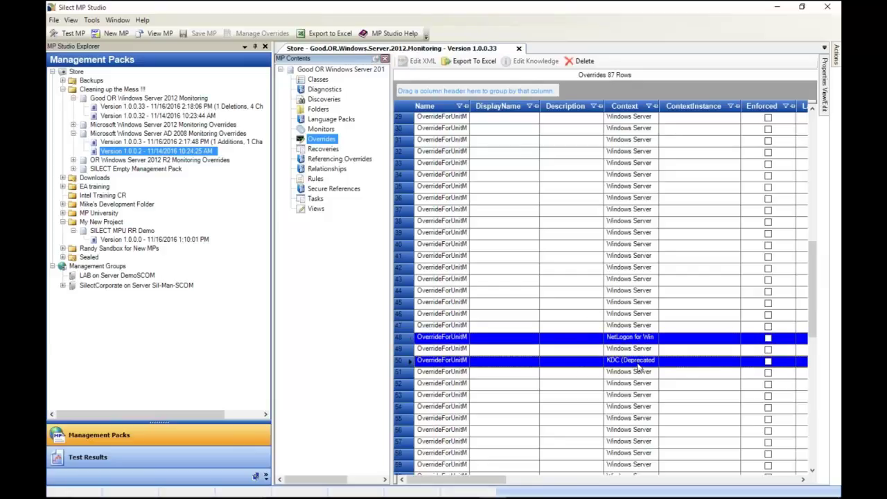
pyautogui.rightClick(542, 367)
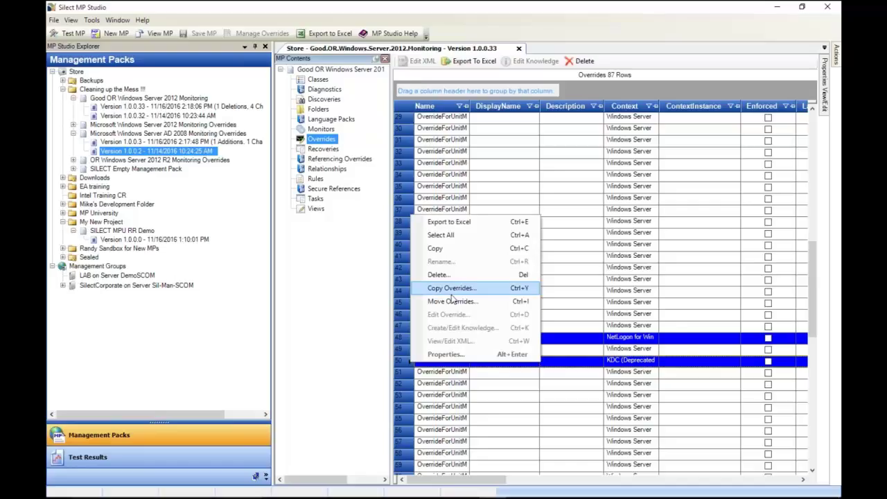
pyautogui.click(486, 301)
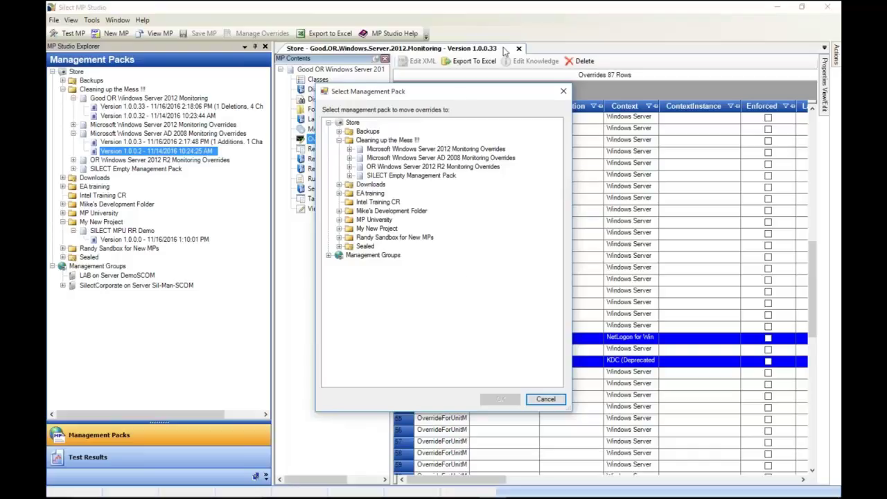
pyautogui.click(350, 158)
pyautogui.click(408, 168)
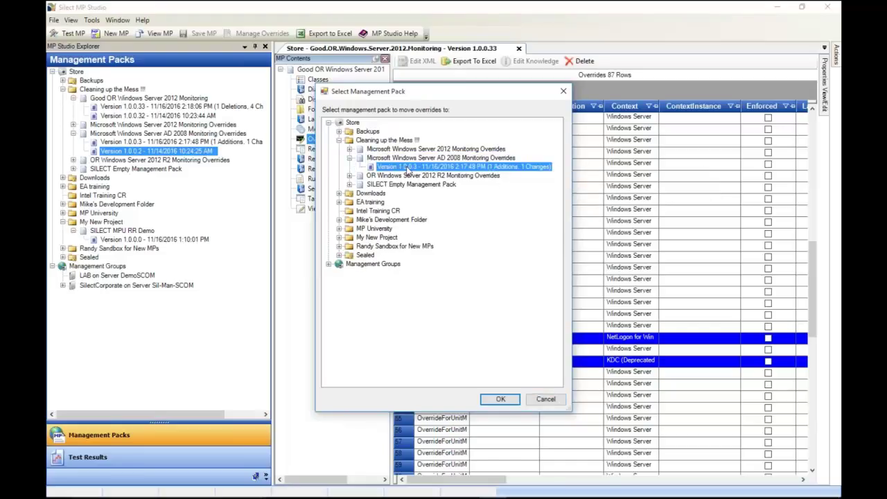
pyautogui.click(509, 402)
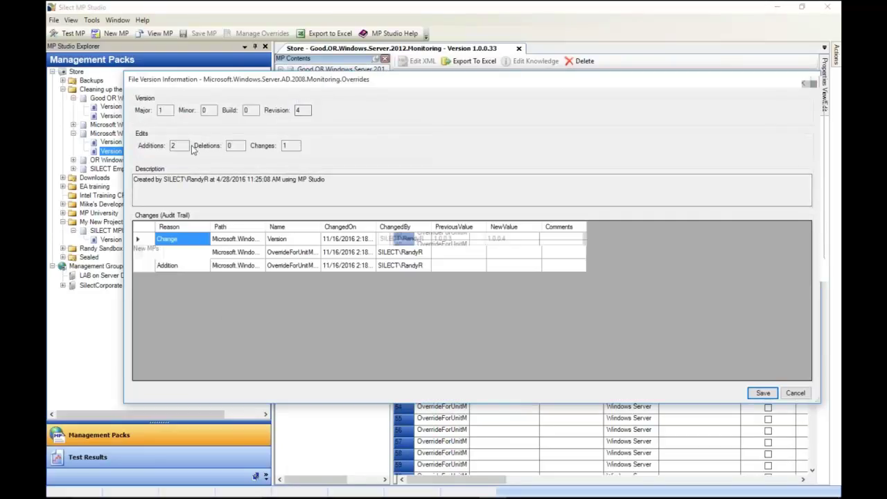
# Step: Save the new version of the AD 2008 overrides pack, then review the source pack's audit trail and save its new version too
pyautogui.click(763, 393)
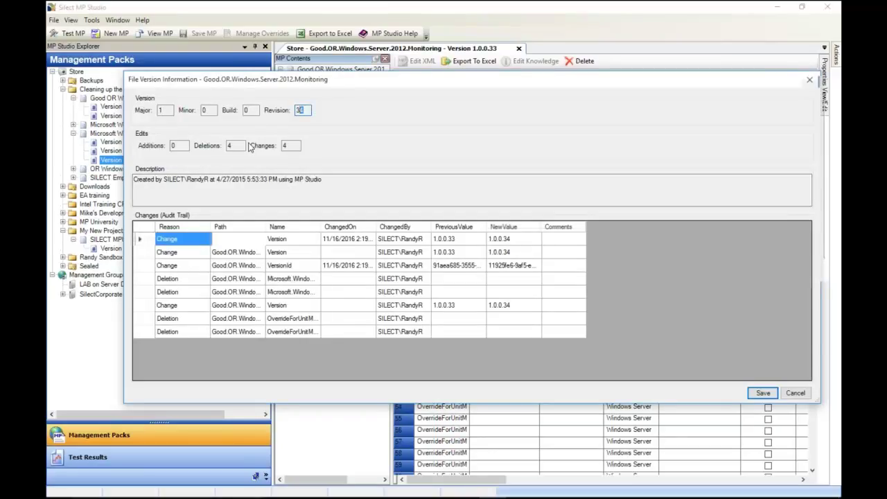
pyautogui.press('Tab')
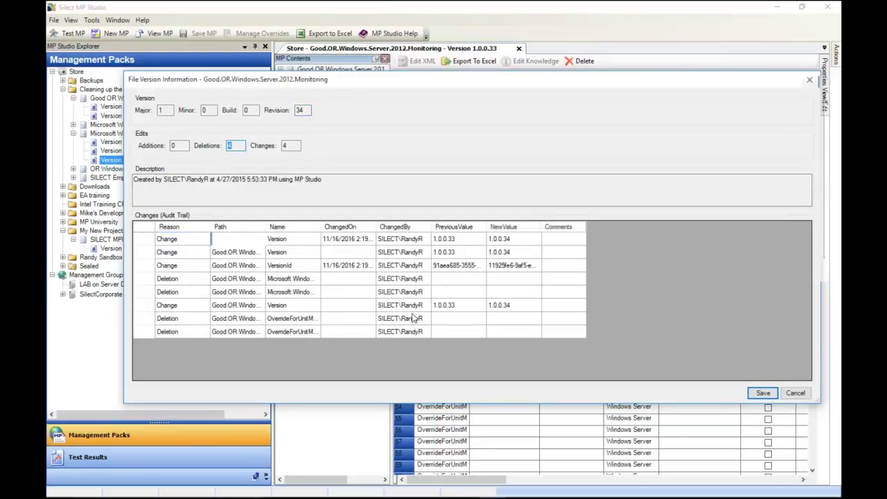
pyautogui.moveTo(402, 238); pyautogui.dragTo(413, 319)
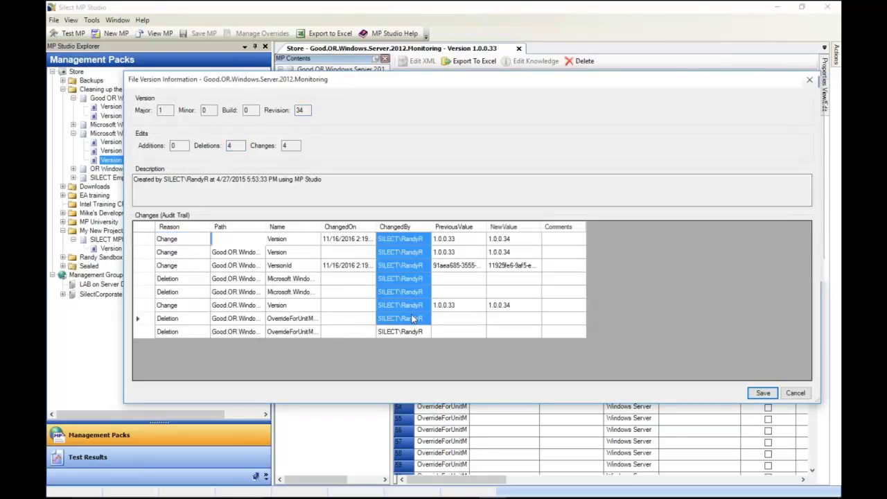
pyautogui.click(763, 393)
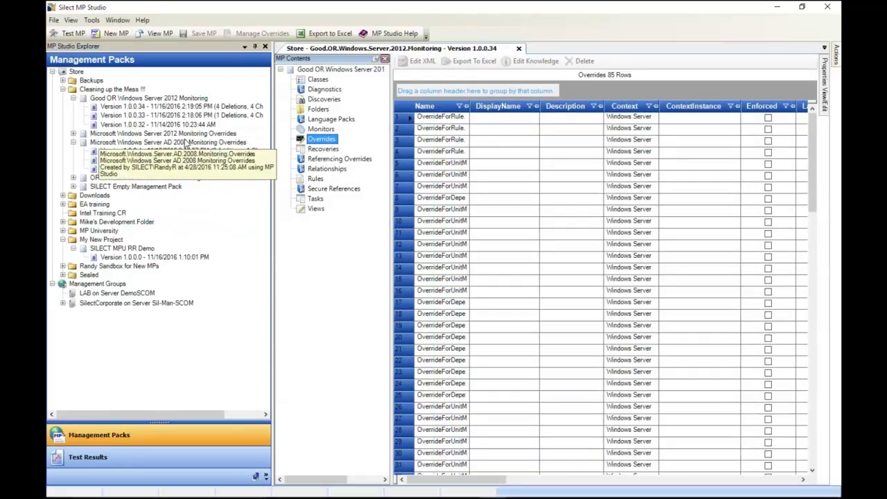
# Step: Open version 1.0.0.4 of Microsoft Windows Server AD 2008 Monitoring Overrides and show its overrides grouped by Context, with the properties pane auto-hidden
pyautogui.click(188, 142)
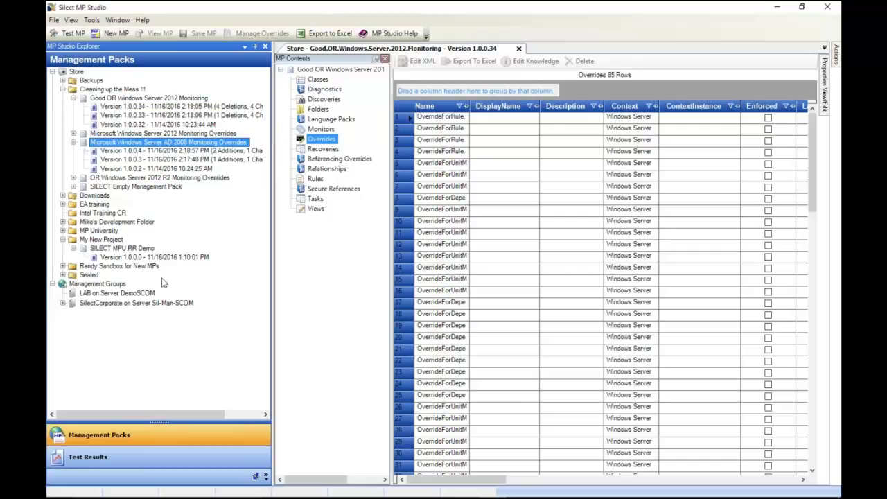
pyautogui.click(215, 156)
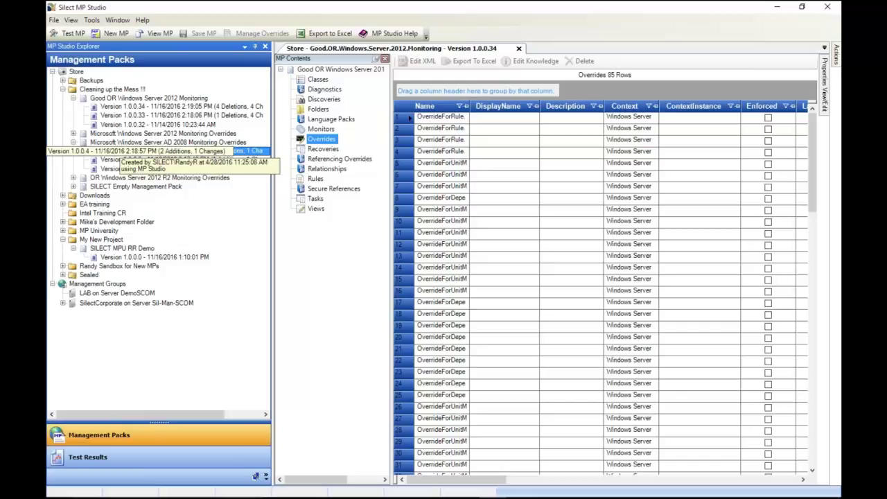
pyautogui.doubleClick(231, 150)
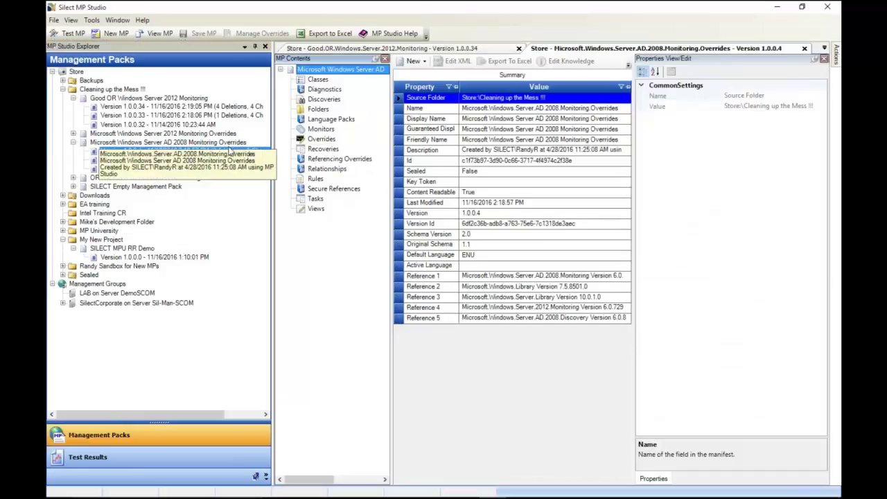
pyautogui.click(323, 139)
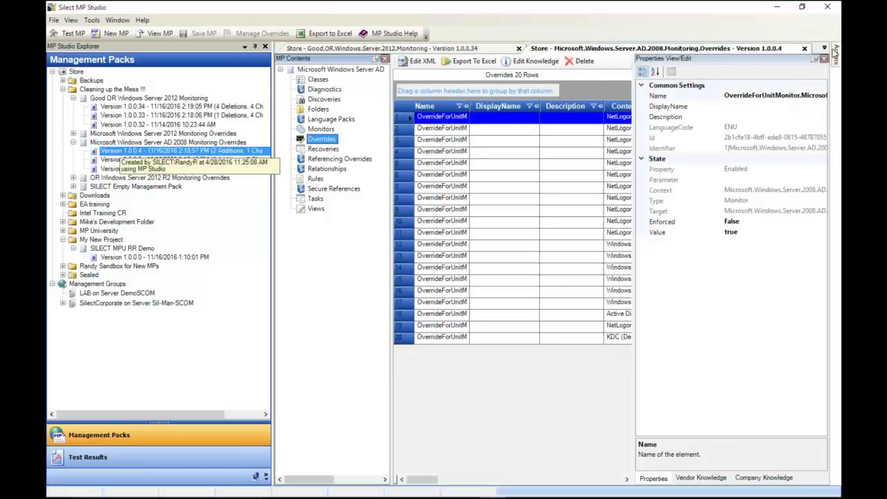
pyautogui.click(818, 61)
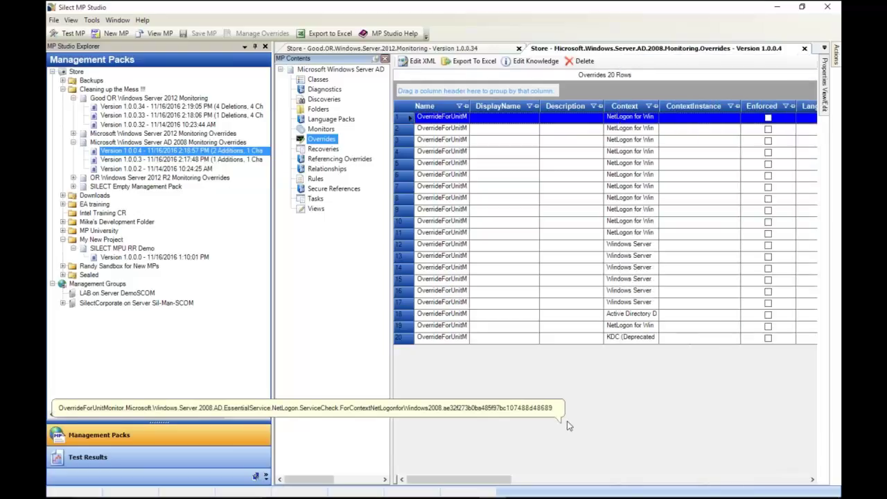
pyautogui.moveTo(630, 106); pyautogui.dragTo(489, 95)
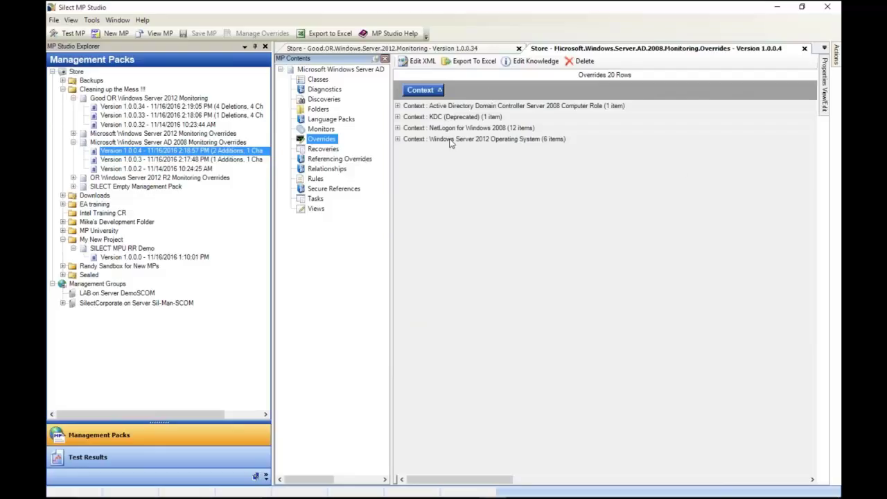
# Step: Move all overrides in the Windows Server 2012 Operating System context to version 1.0.0.34 of Good OR Windows Server 2012 Monitoring
pyautogui.click(398, 140)
pyautogui.moveTo(430, 160); pyautogui.dragTo(449, 219)
pyautogui.rightClick(452, 199)
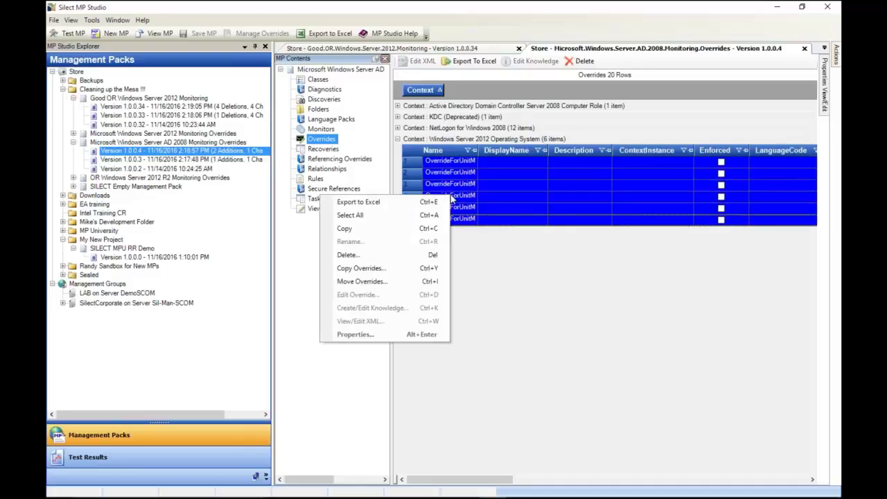
pyautogui.click(411, 282)
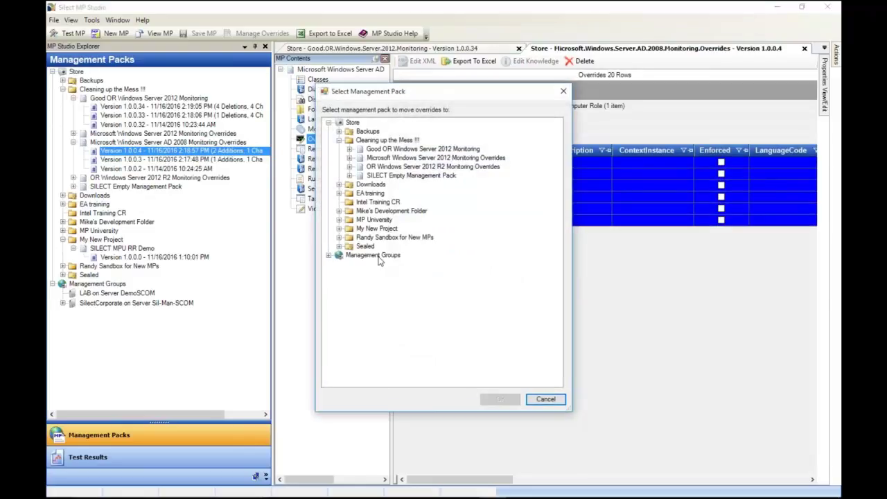
pyautogui.click(388, 149)
pyautogui.click(350, 149)
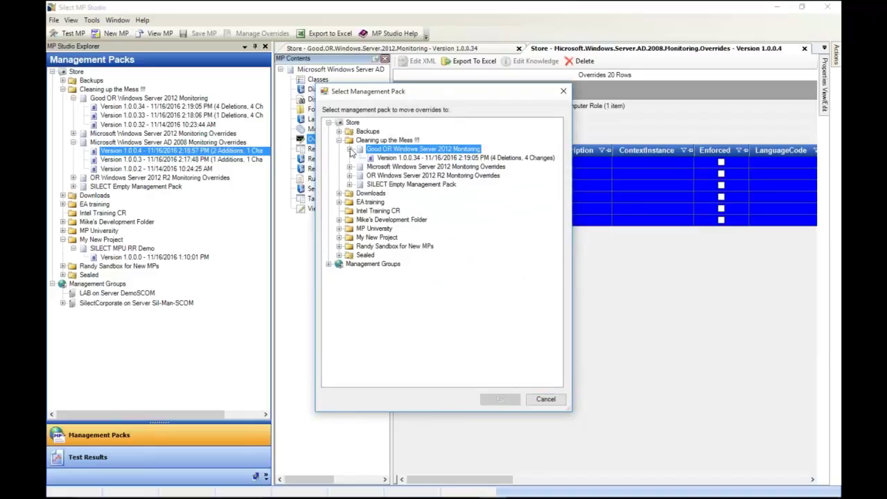
pyautogui.click(421, 158)
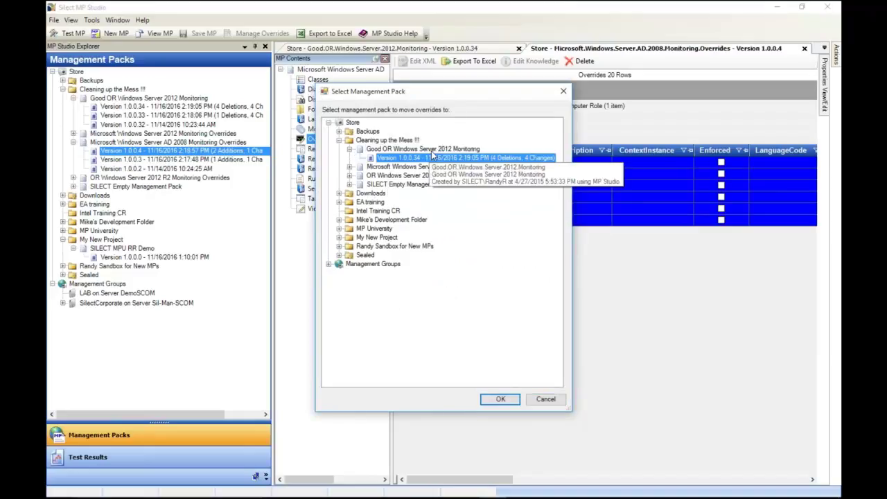
pyautogui.click(501, 400)
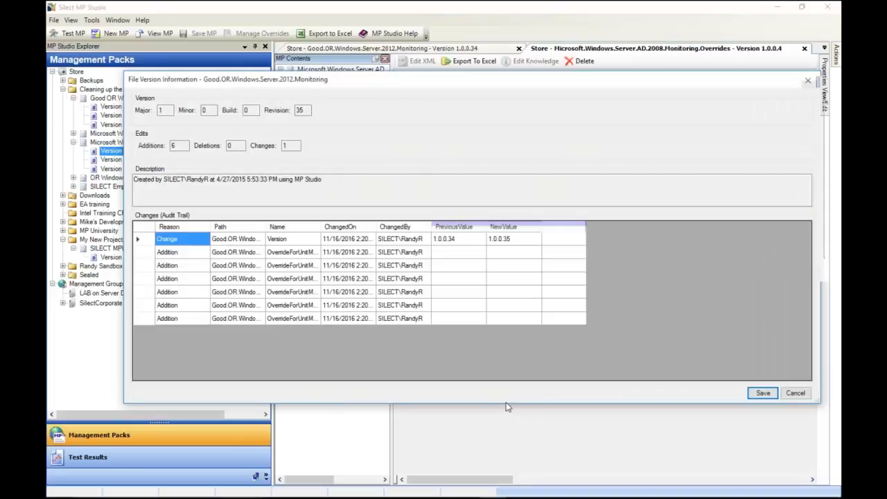
# Step: Save the new versions of the Good OR Windows Server 2012 and AD 2008 overrides packs, and close both packs
pyautogui.doubleClick(302, 110)
pyautogui.click(763, 393)
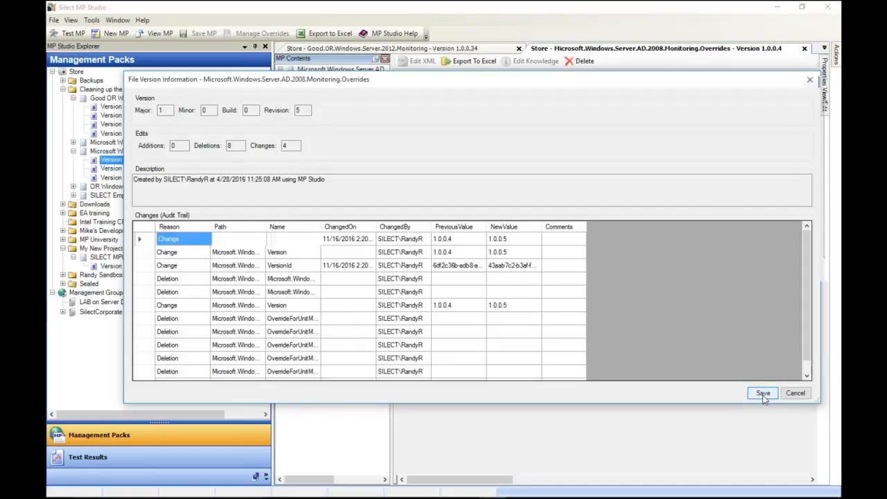
pyautogui.click(763, 398)
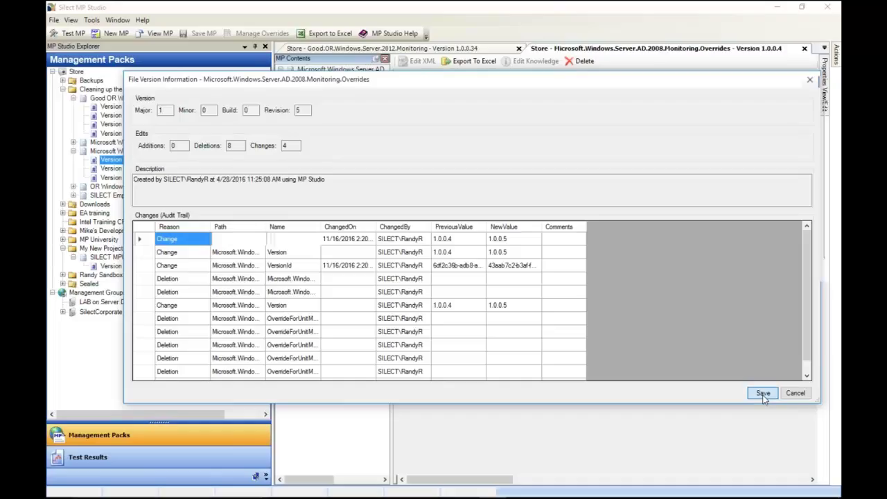
pyautogui.click(763, 394)
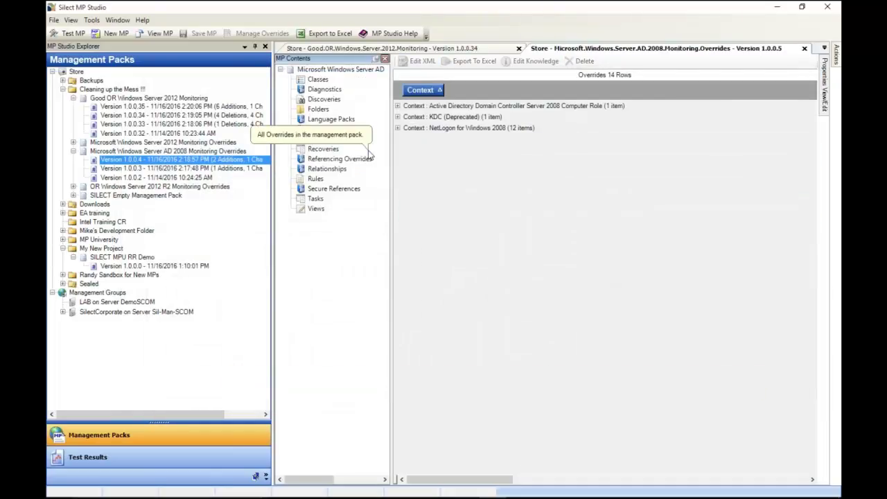
pyautogui.click(804, 48)
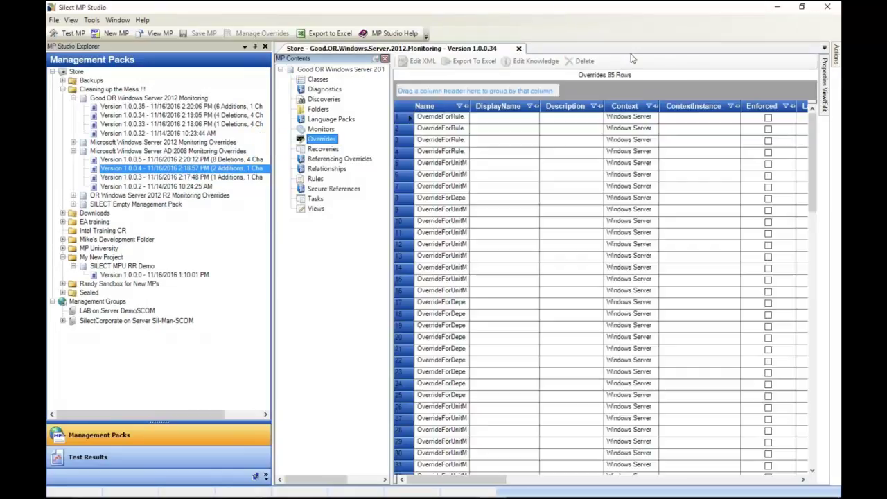
pyautogui.click(519, 49)
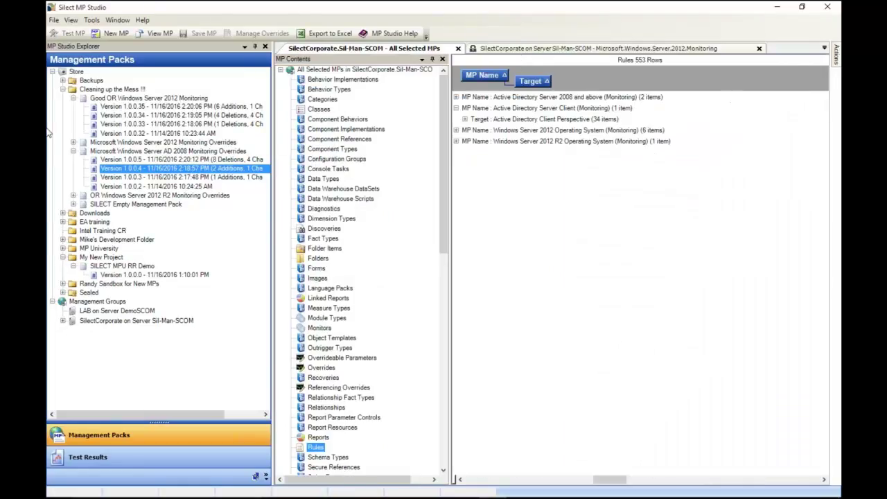
# Step: Open version 1.0.0.1 of SILECT Empty Management Pack and list its overrides
pyautogui.click(72, 196)
pyautogui.click(73, 213)
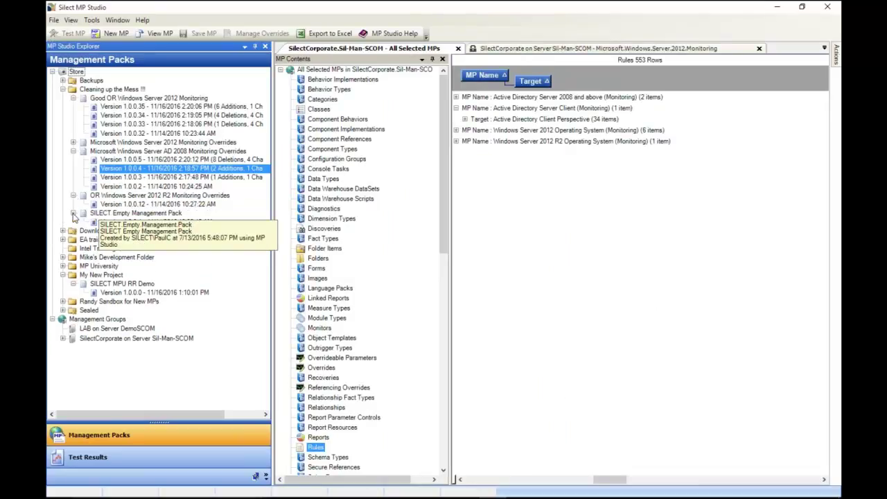
pyautogui.click(191, 222)
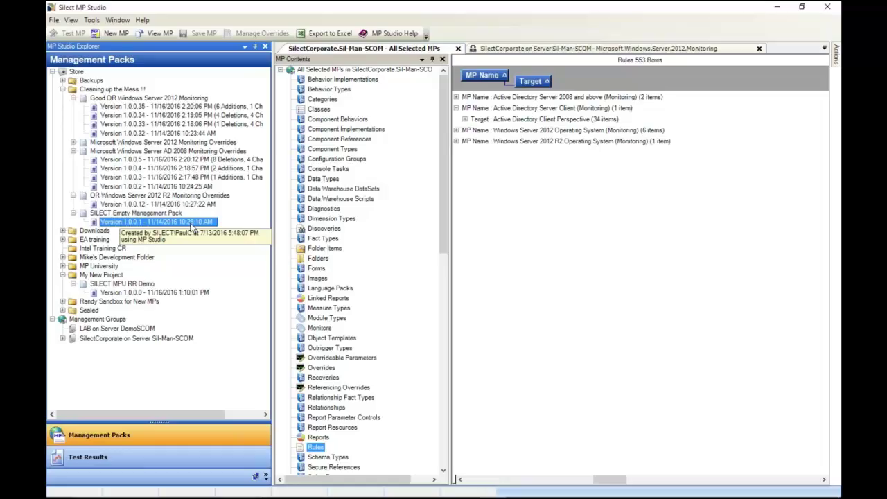
pyautogui.doubleClick(192, 225)
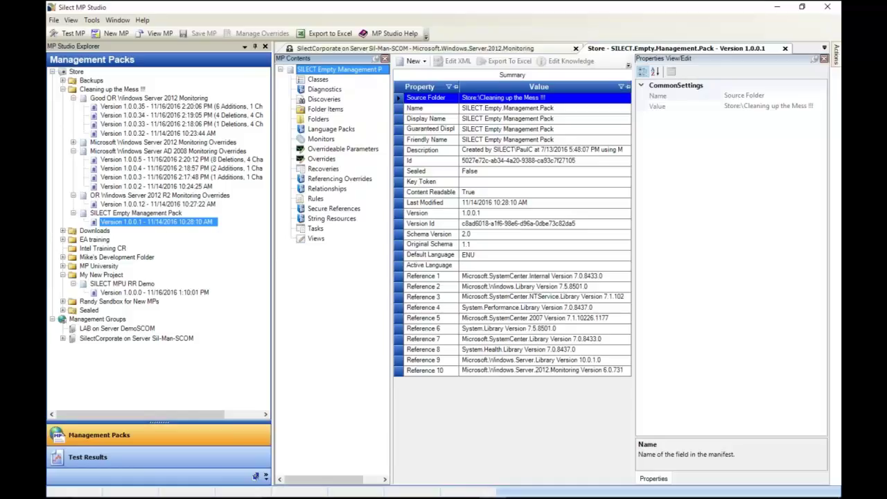
pyautogui.click(326, 160)
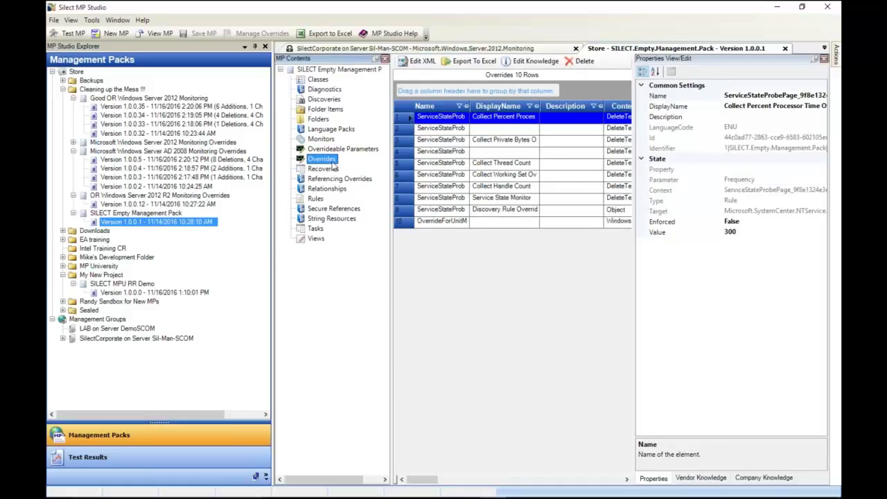
# Step: Group the pack's overrides by Context and expand the Windows Server 2012 Network Adapter group
pyautogui.click(441, 174)
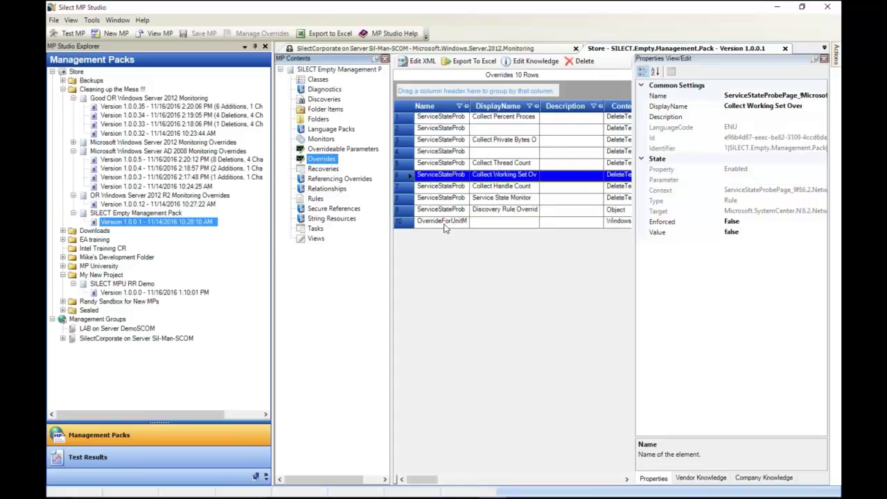
pyautogui.click(449, 222)
pyautogui.moveTo(621, 109); pyautogui.dragTo(463, 92)
pyautogui.click(398, 128)
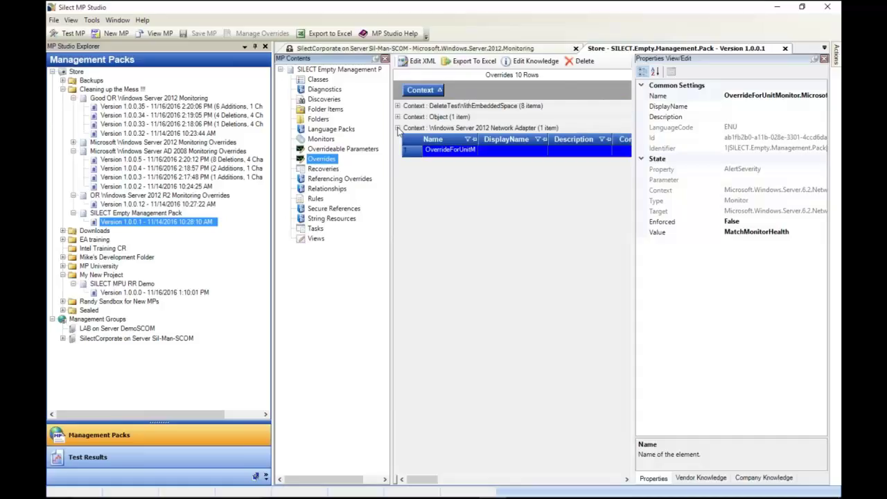
# Step: Examine the SilectCorporate management group's packs as possible move targets for the Network Adapter override, then leave without moving it
pyautogui.rightClick(441, 154)
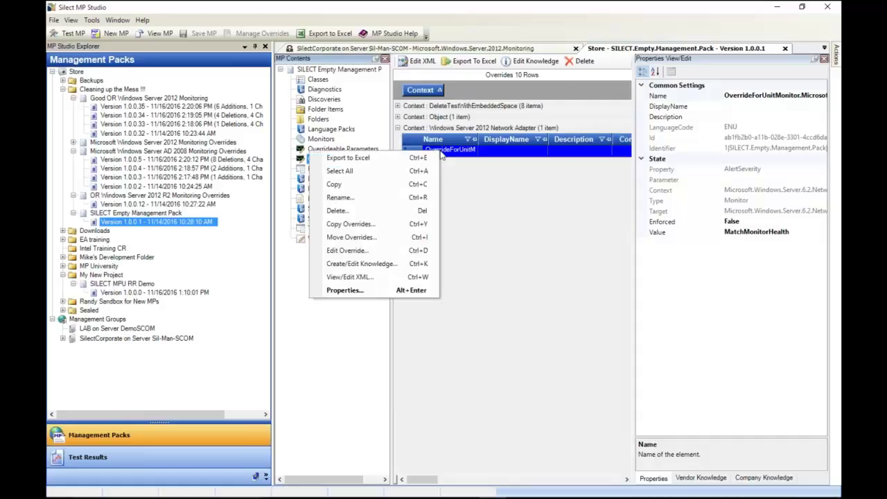
pyautogui.click(393, 243)
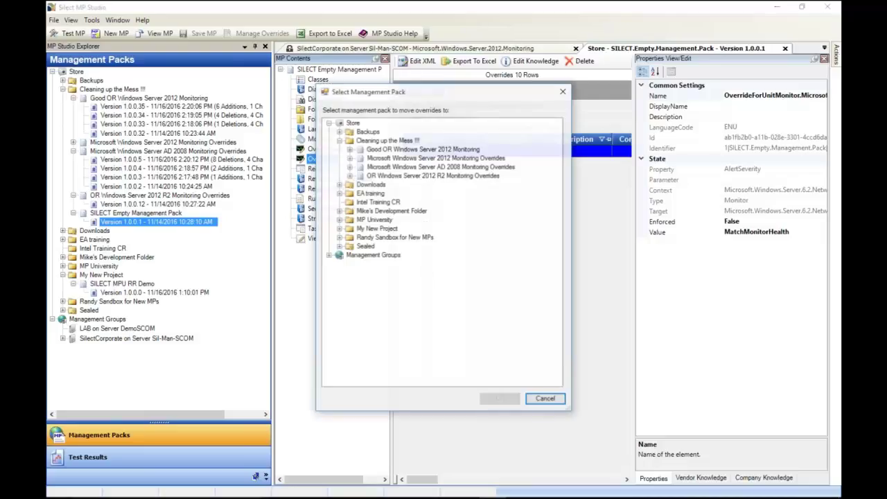
pyautogui.click(331, 255)
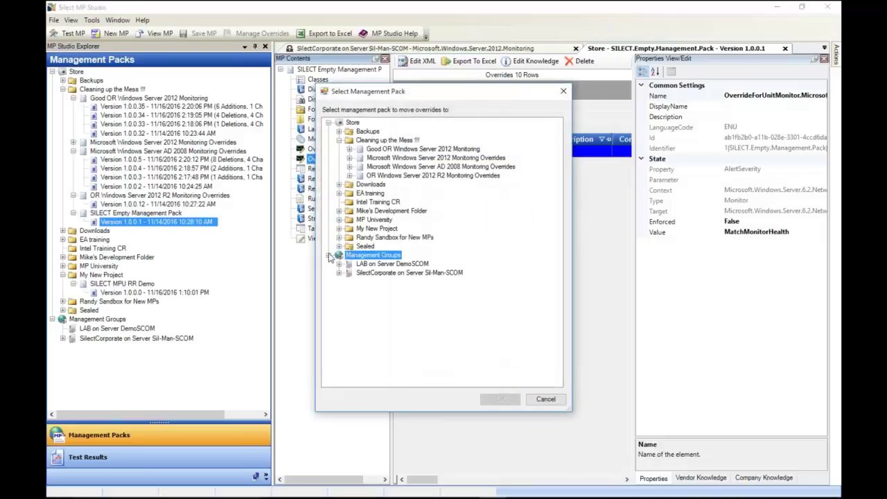
pyautogui.click(339, 272)
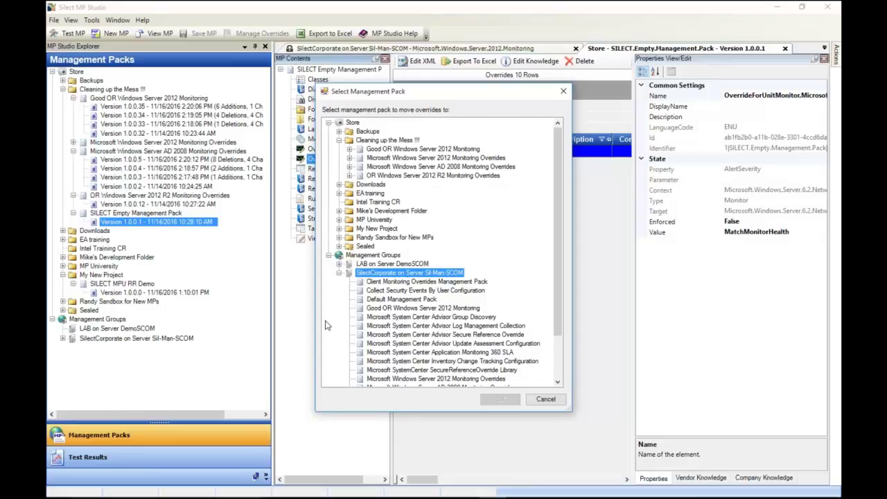
pyautogui.click(545, 400)
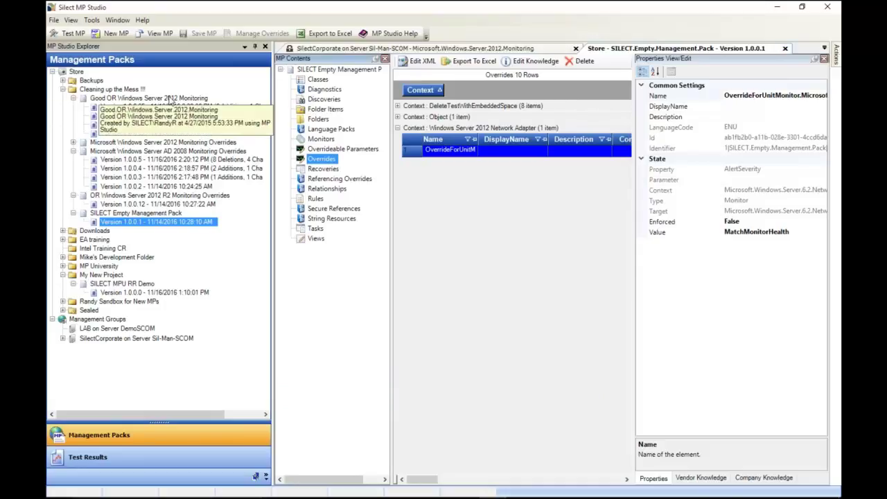
pyautogui.rightClick(91, 98)
pyautogui.moveTo(158, 110)
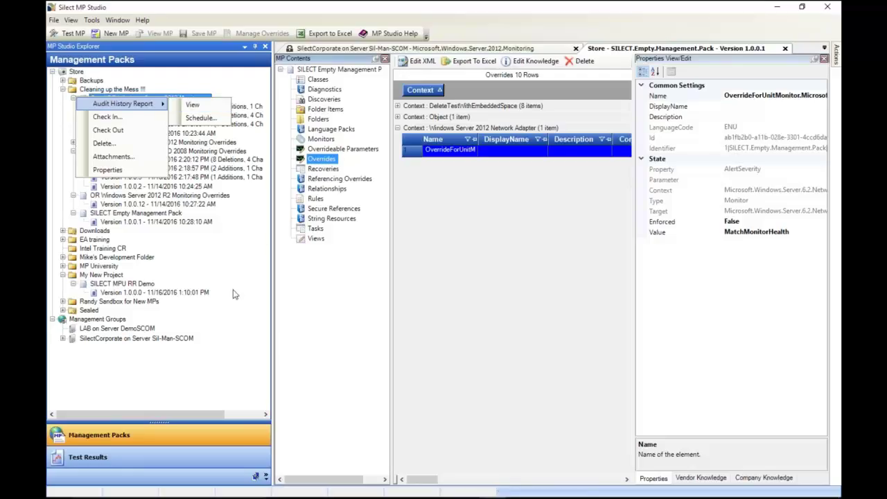
pyautogui.click(132, 171)
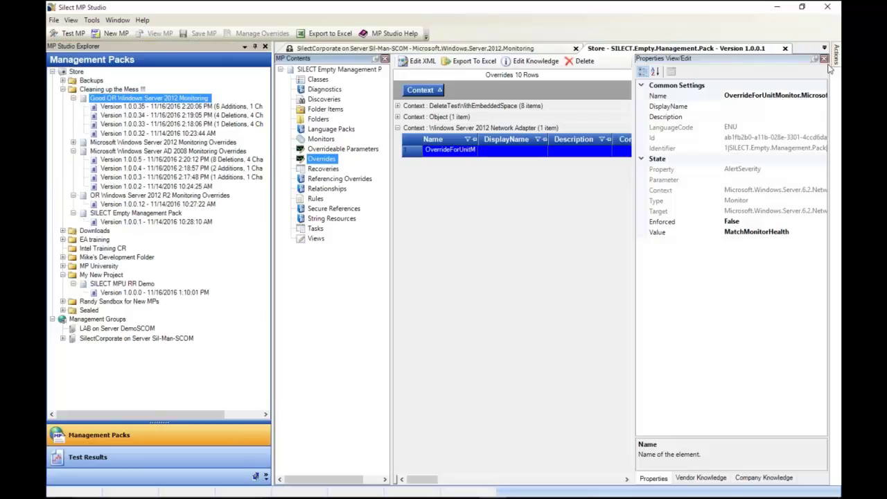
# Step: Close SILECT Empty Management Pack and collapse the Cleaning up the Mess !!! and My New Project folders
pyautogui.click(785, 48)
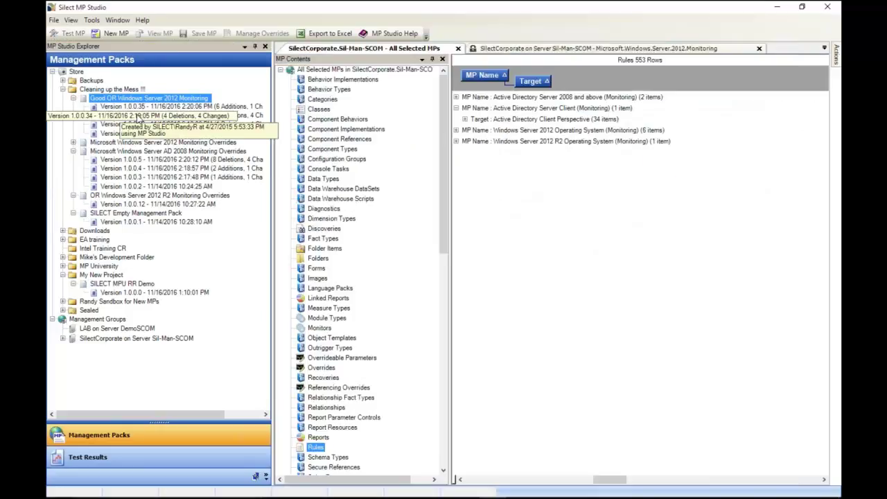
pyautogui.click(63, 90)
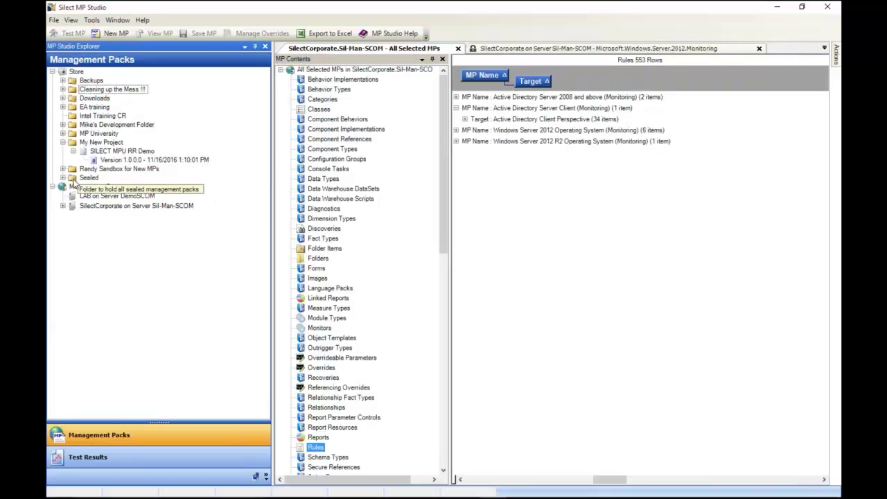
pyautogui.click(63, 142)
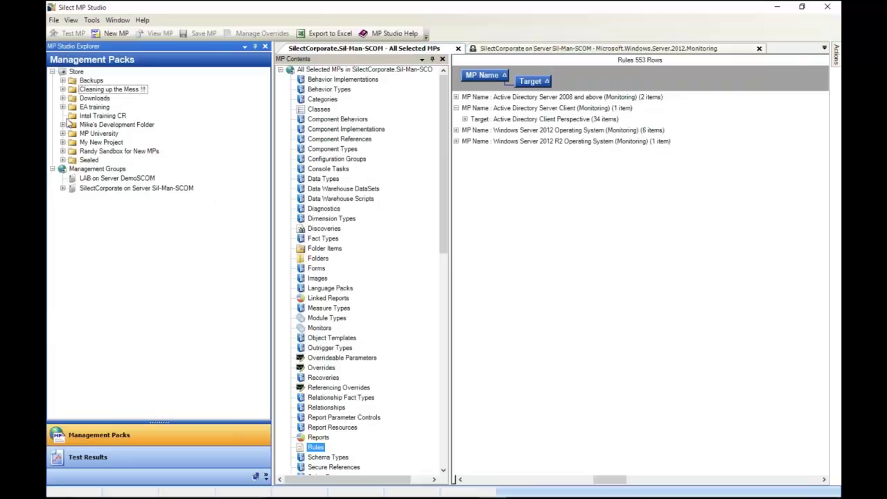
# Step: Expand the Store's Sealed folder to show its vendor folders
pyautogui.rightClick(75, 72)
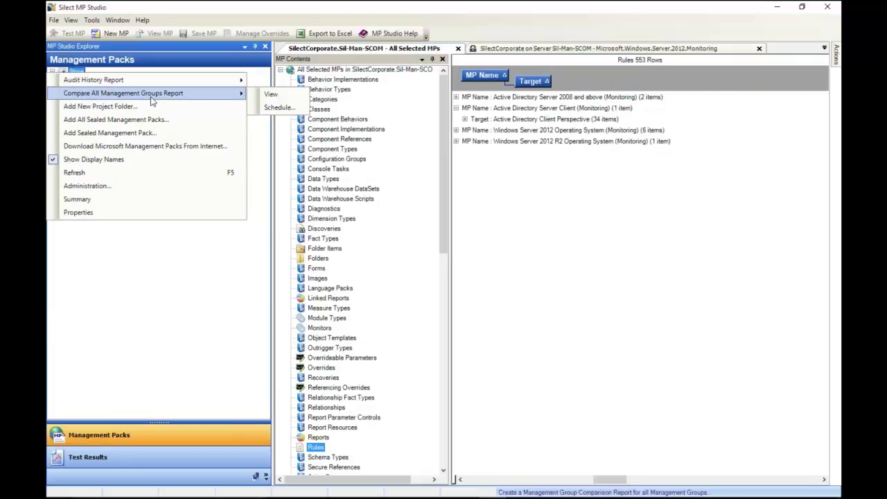
pyautogui.click(170, 326)
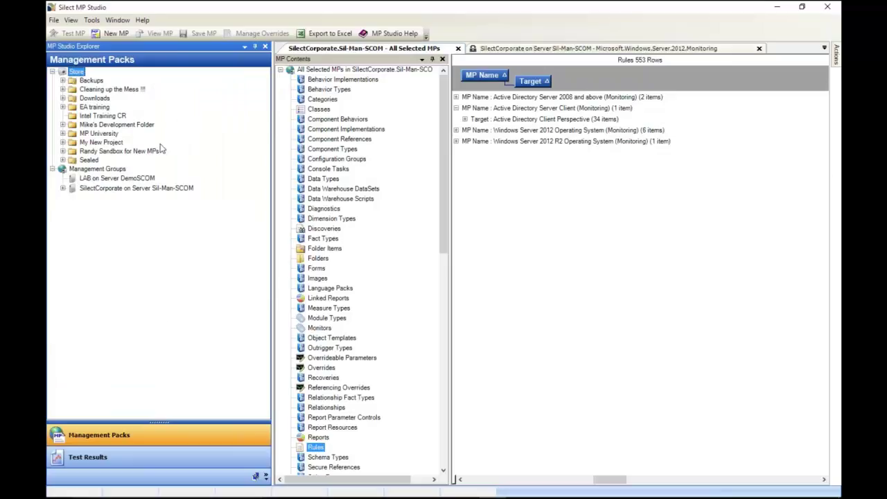
pyautogui.click(63, 161)
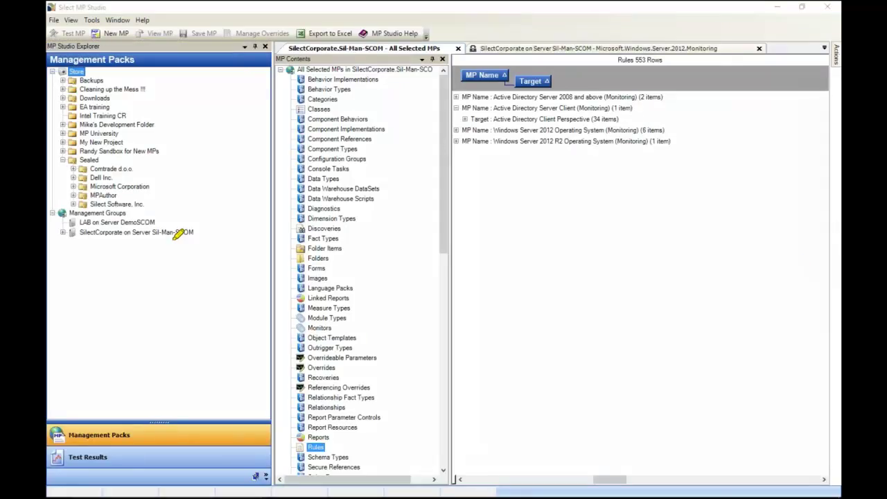
pyautogui.moveTo(187, 232)
pyautogui.mouseDown()
pyautogui.moveTo(94, 212)
pyautogui.moveTo(50, 223)
pyautogui.moveTo(218, 242)
pyautogui.mouseUp()
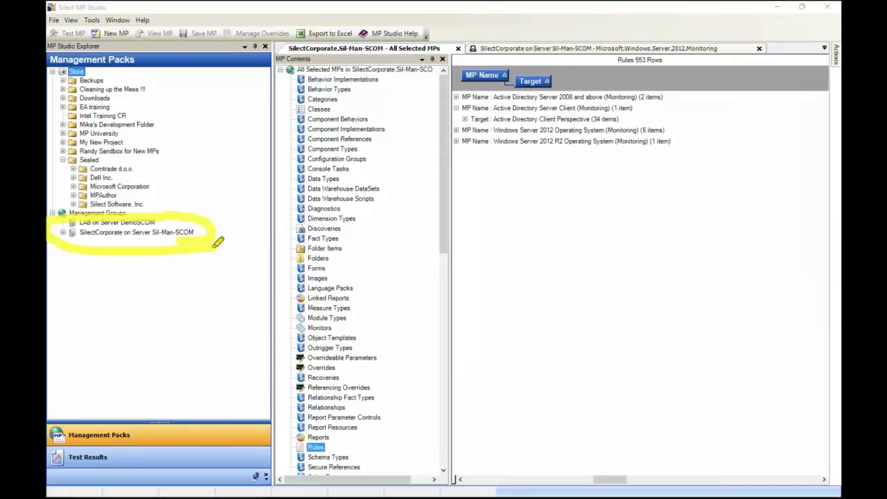
pyautogui.click(195, 285)
pyautogui.moveTo(270, 184); pyautogui.dragTo(80, 154)
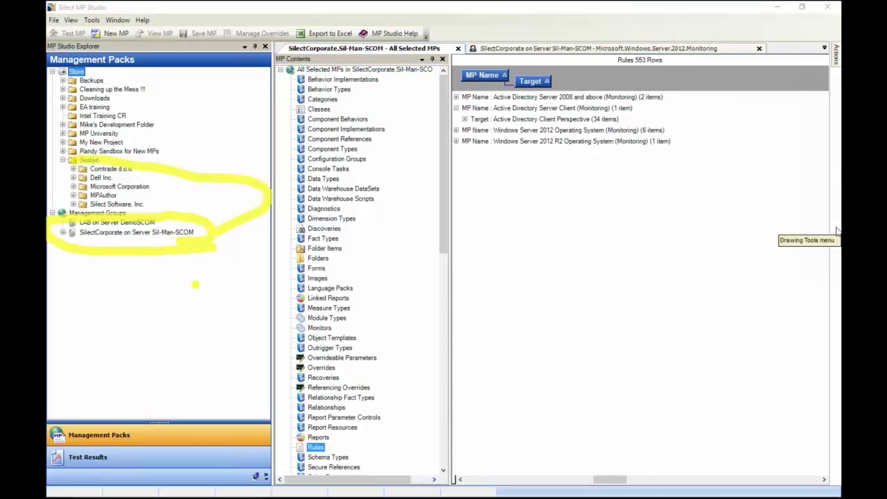
# Step: View the summary of the LAB on Server DemoSCOM management group, then collapse the management groups' pack lists
pyautogui.click(63, 233)
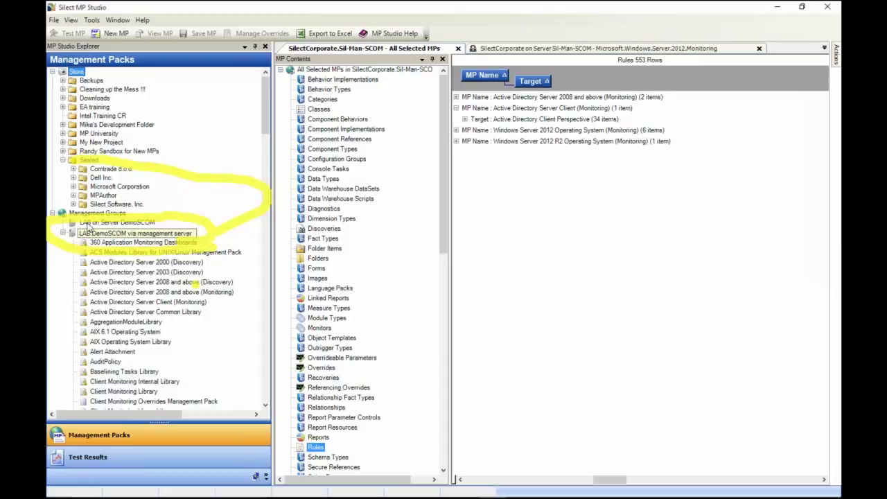
pyautogui.doubleClick(88, 226)
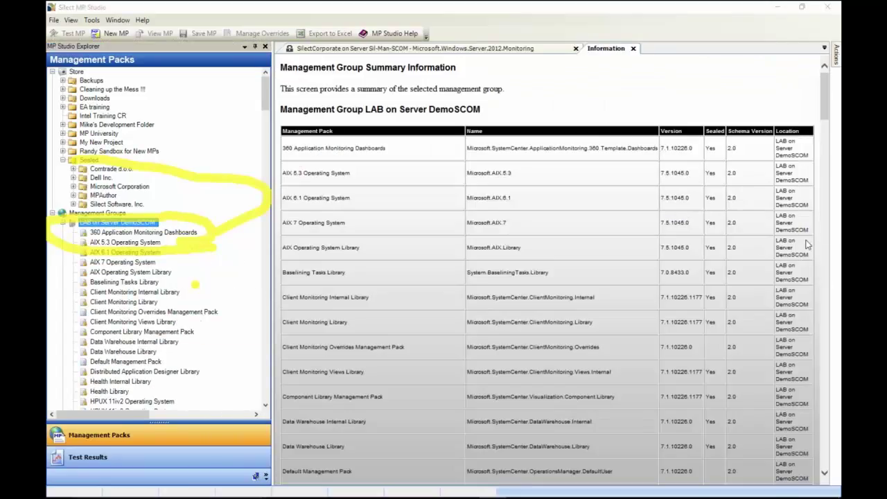
pyautogui.press('Escape')
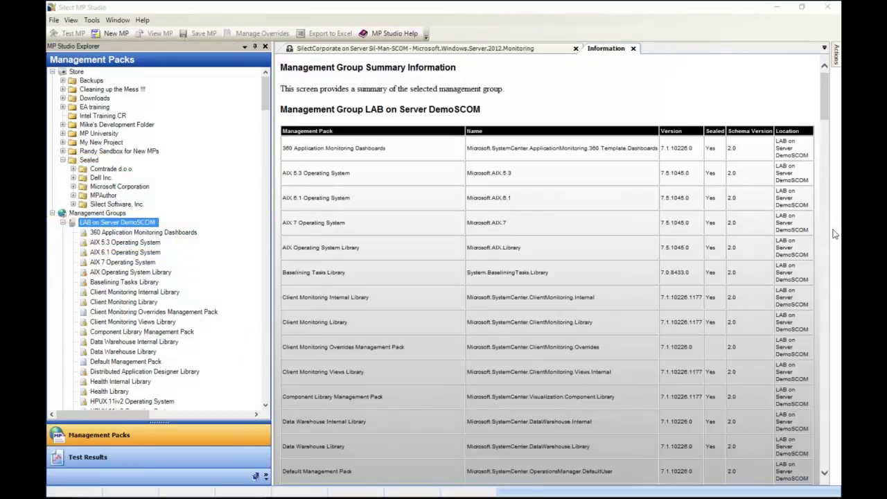
pyautogui.click(63, 222)
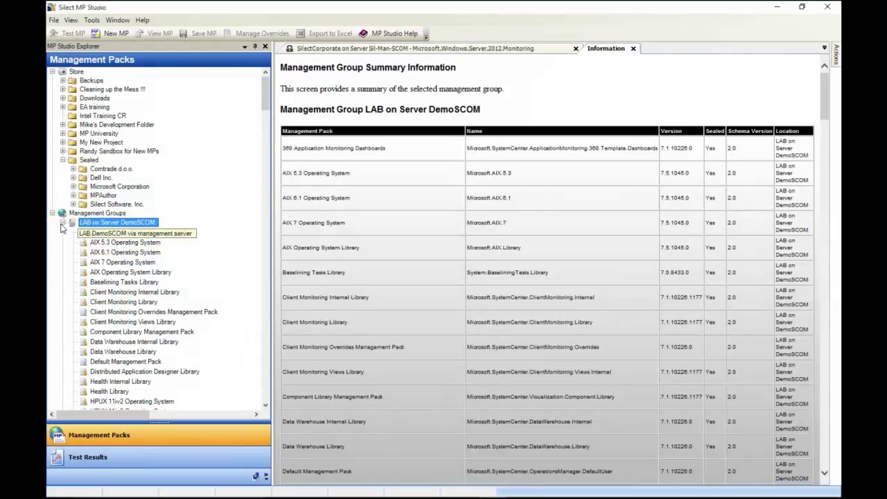
pyautogui.click(62, 223)
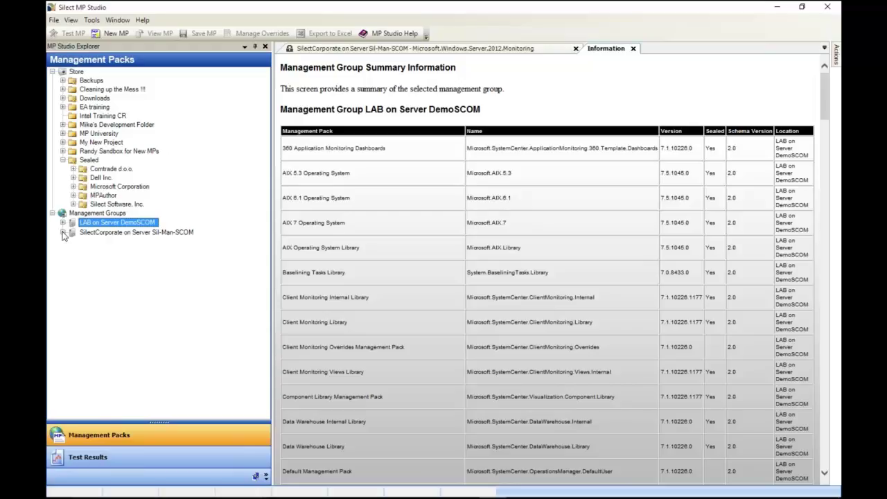
# Step: Examine the scheduling options for an Audit History Report of the entire Store, then cancel the scheduled task
pyautogui.click(89, 161)
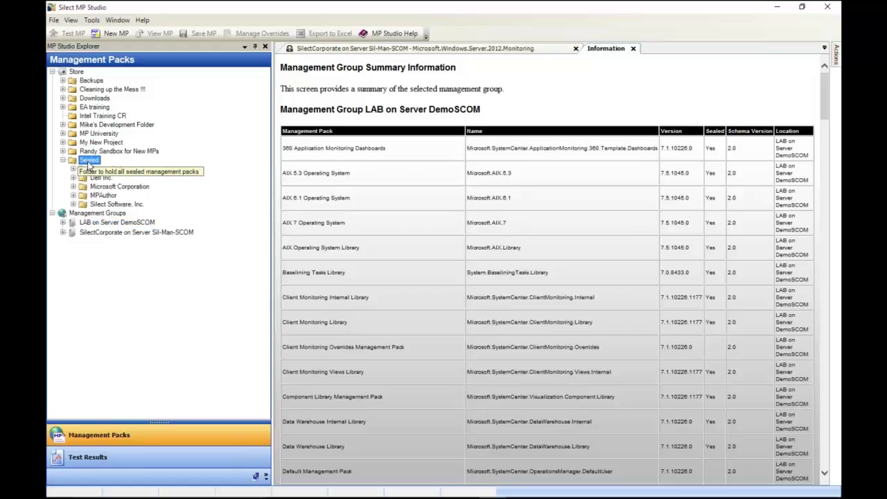
pyautogui.rightClick(73, 73)
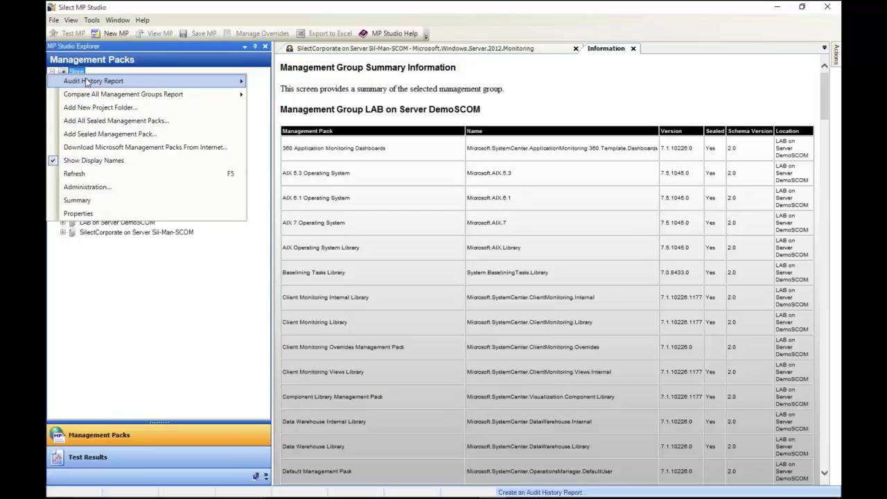
pyautogui.moveTo(88, 82)
pyautogui.click(280, 95)
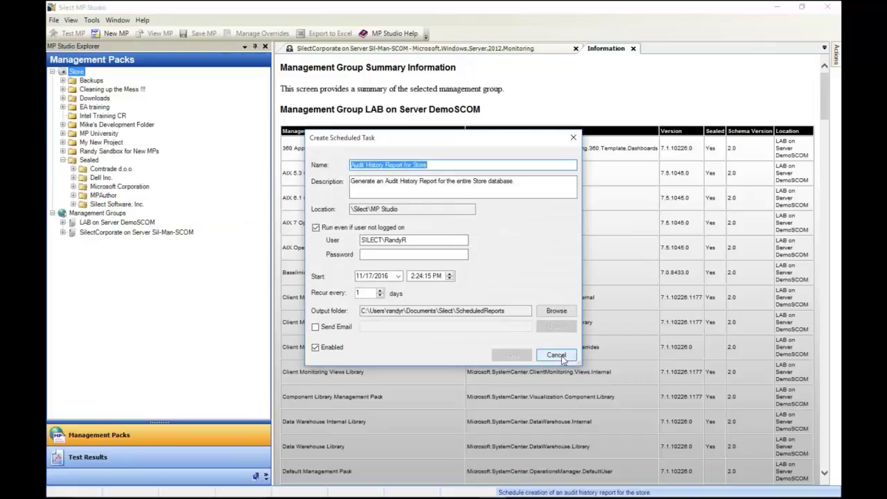
pyautogui.click(557, 355)
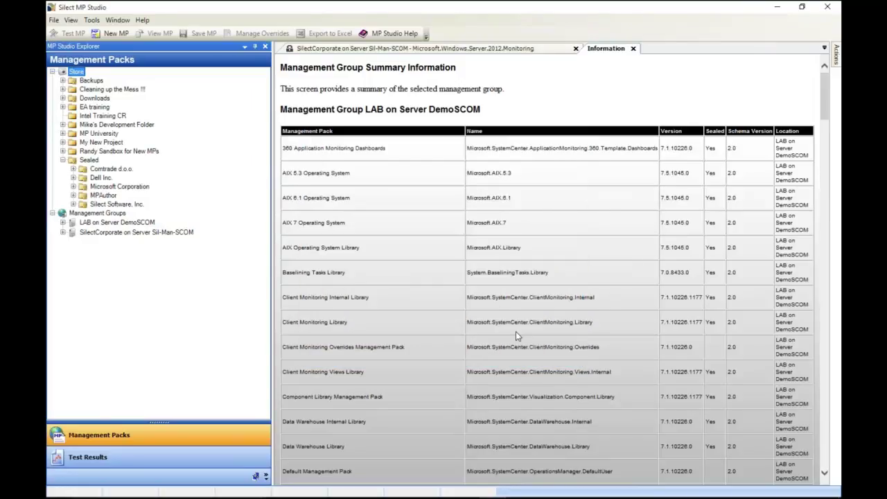
# Step: View the Audit History Report for the entire Store
pyautogui.rightClick(77, 77)
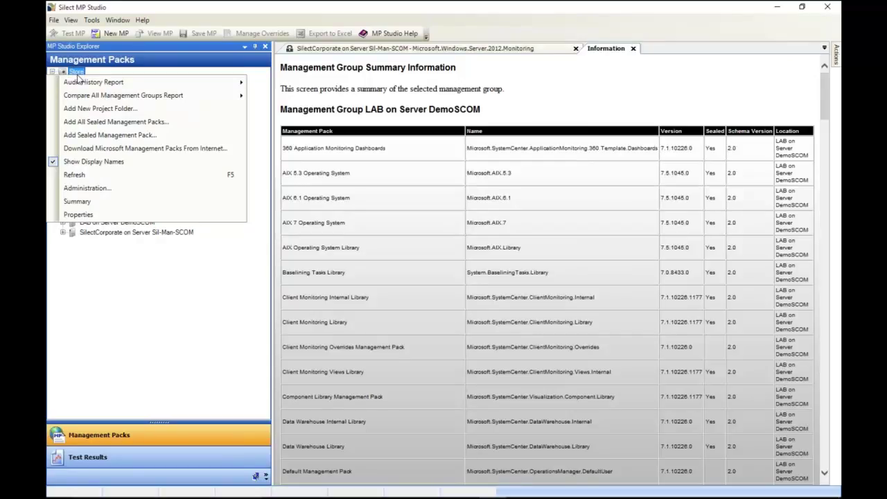
pyautogui.moveTo(88, 77)
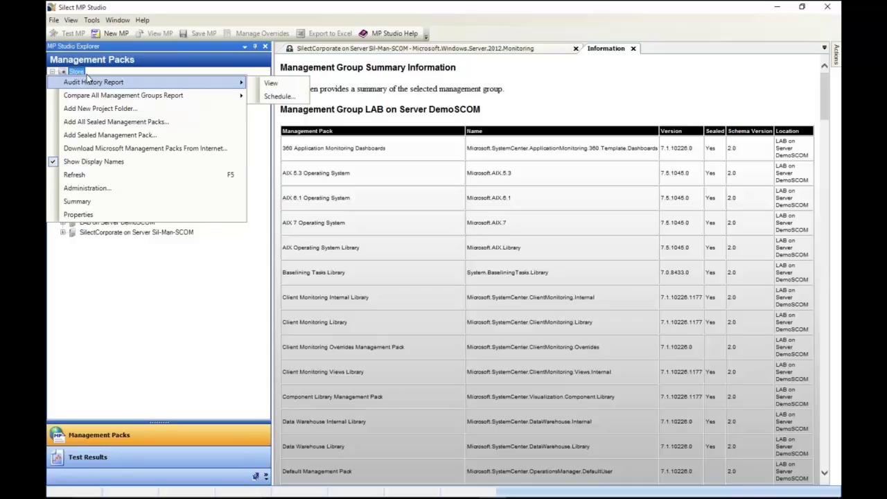
pyautogui.click(266, 84)
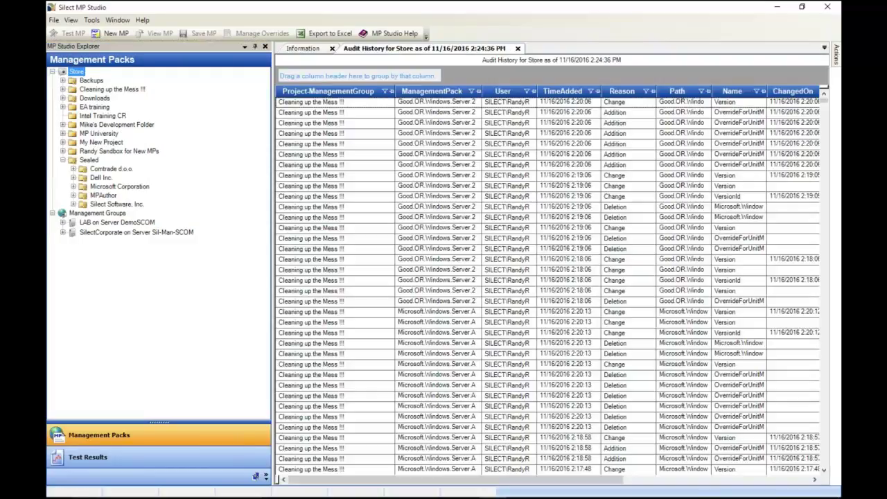
# Step: View the Compare All Management Groups Report for the Store and narrow the explorer pane so all report columns fit
pyautogui.rightClick(77, 74)
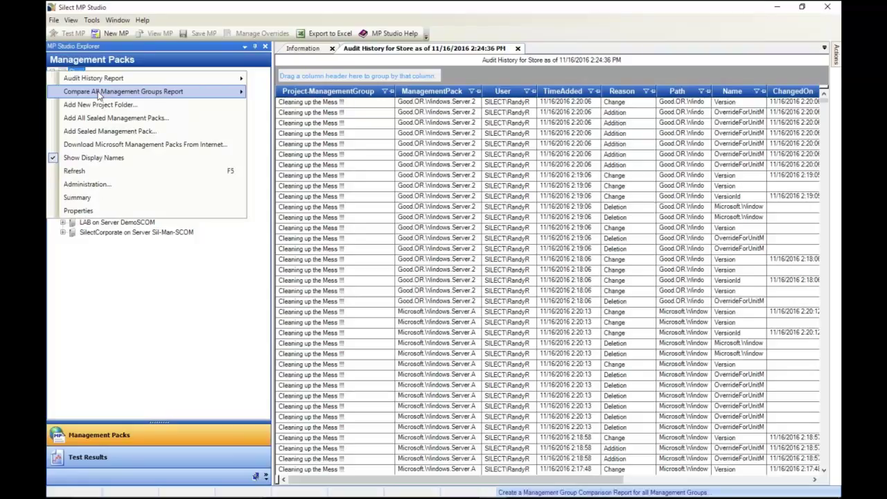
pyautogui.moveTo(99, 94)
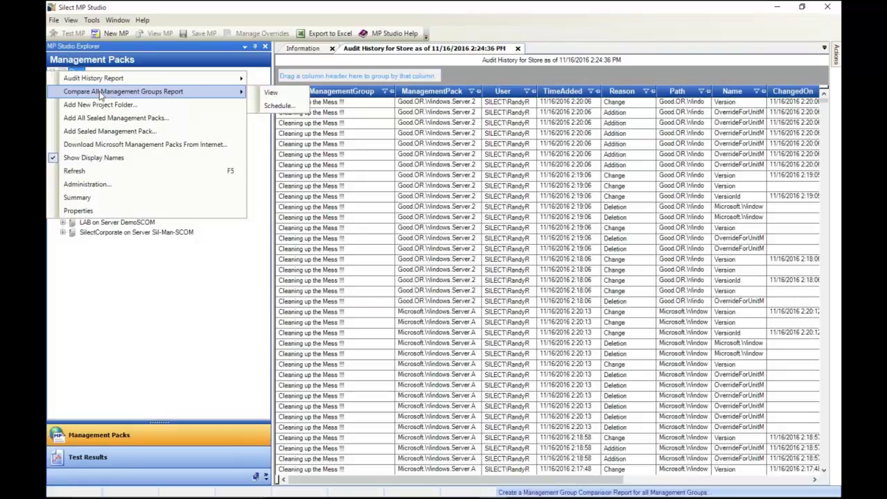
pyautogui.click(270, 93)
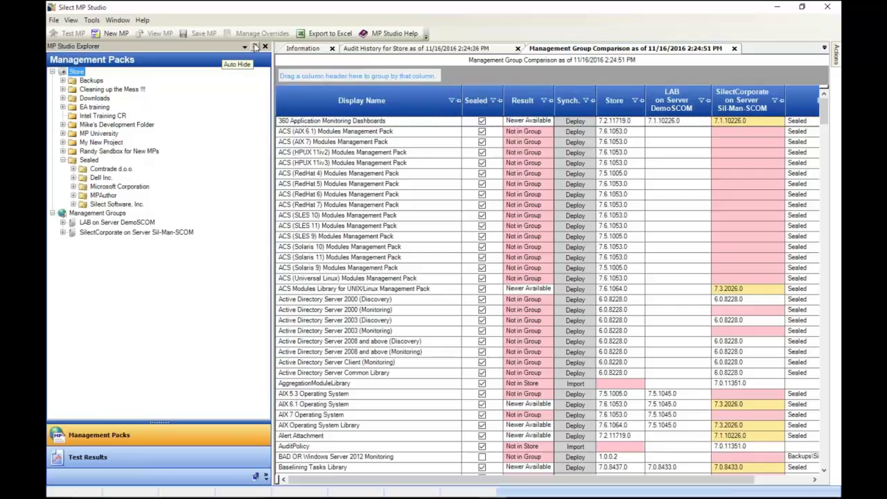
pyautogui.moveTo(272, 70); pyautogui.dragTo(172, 98)
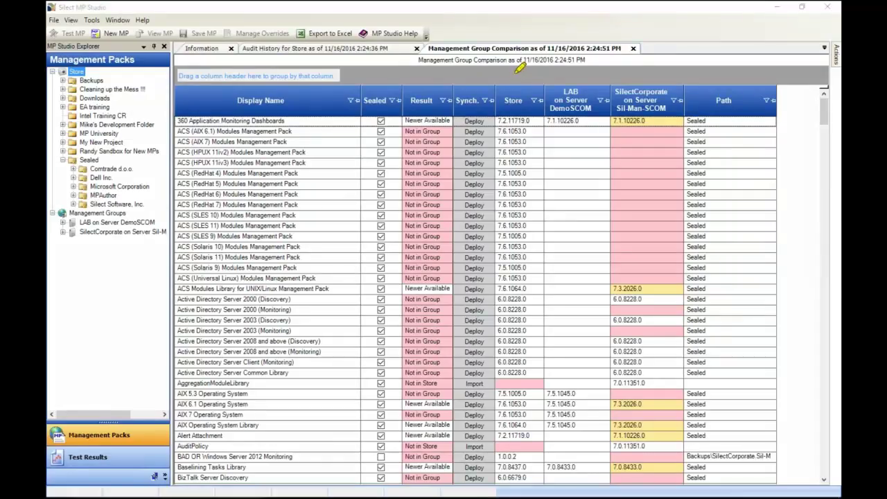
pyautogui.moveTo(519, 69)
pyautogui.mouseDown()
pyautogui.moveTo(527, 105)
pyautogui.moveTo(516, 447)
pyautogui.mouseUp()
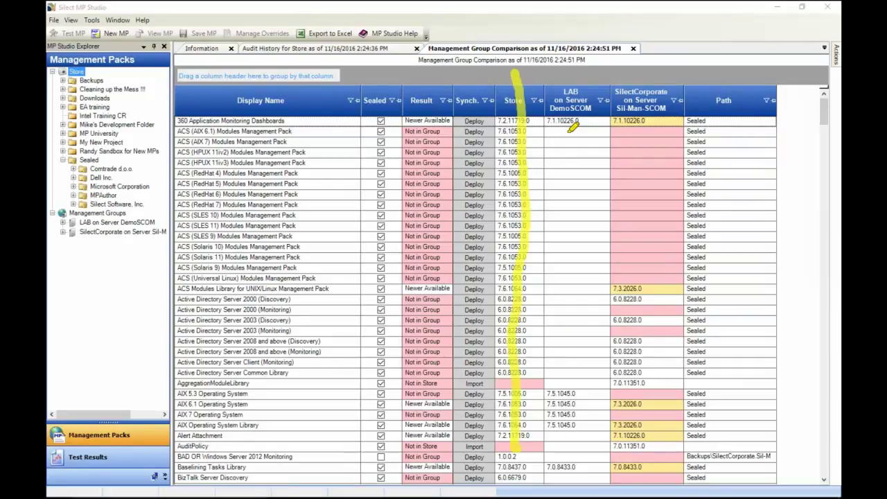
pyautogui.moveTo(570, 124); pyautogui.dragTo(580, 291)
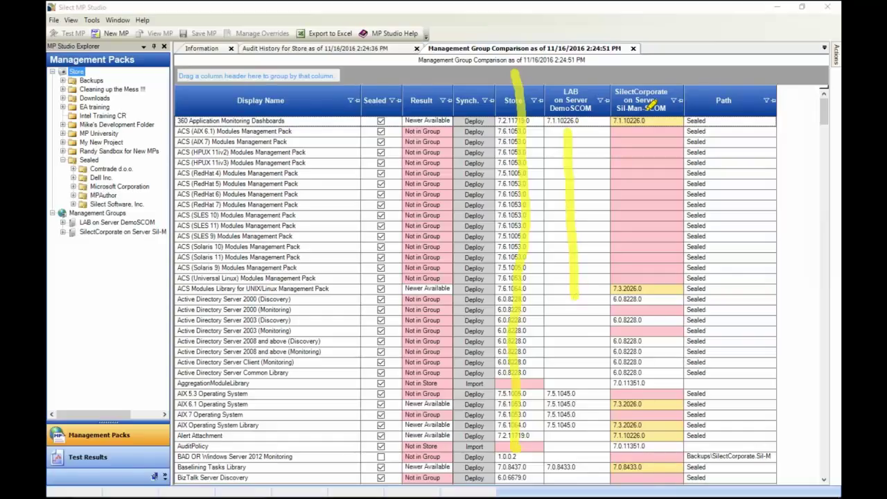
pyautogui.moveTo(650, 94); pyautogui.dragTo(668, 262)
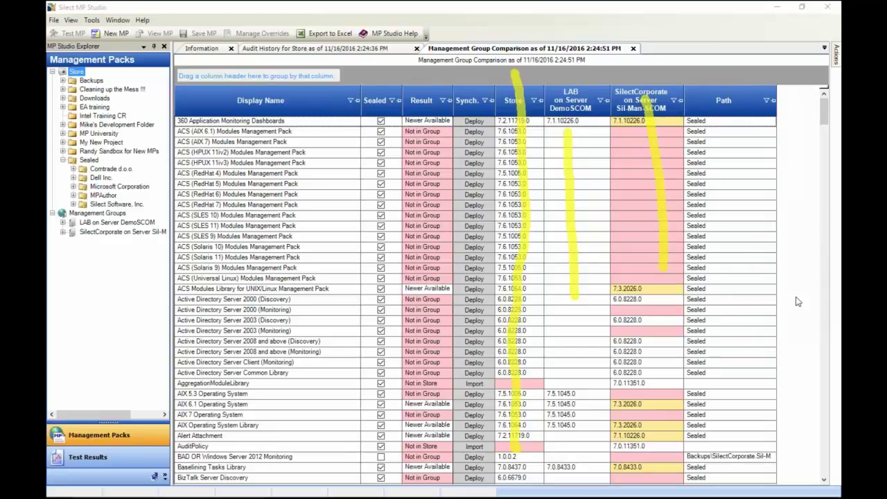
pyautogui.press('e')
pyautogui.moveTo(729, 136); pyautogui.dragTo(740, 313)
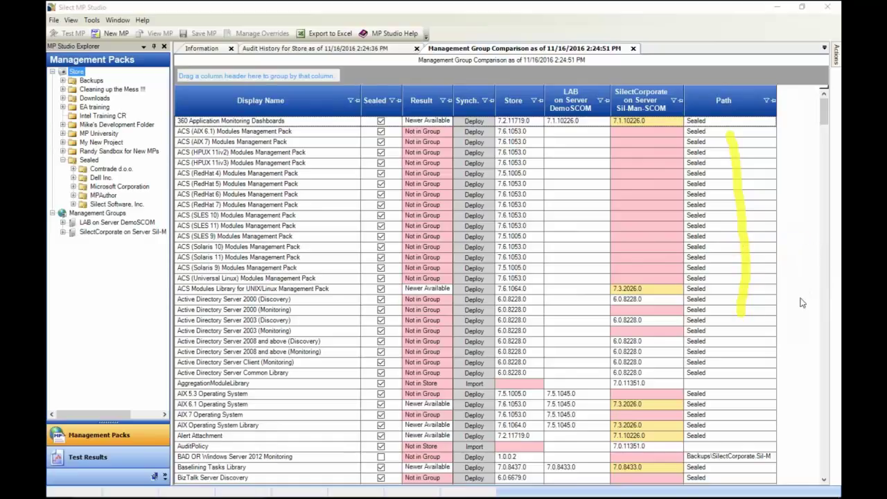
pyautogui.press('Escape')
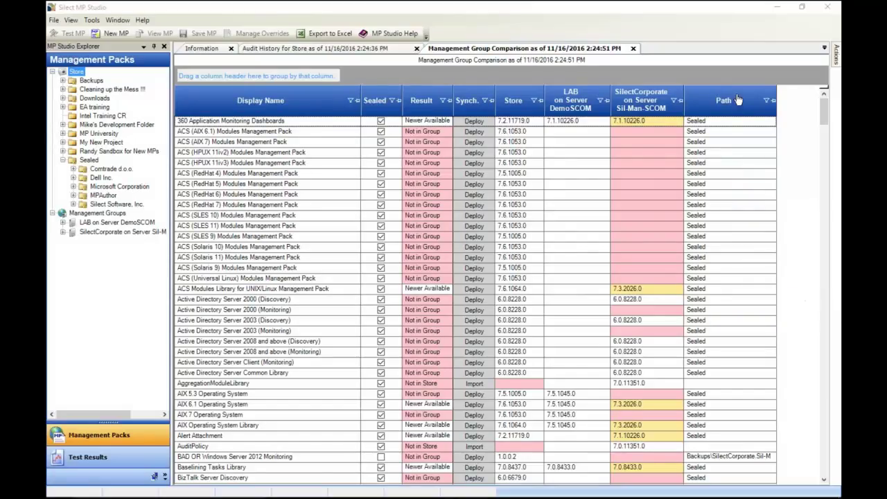
# Step: Group the management group comparison by Path and expand the Cleaning up the Mess !!! group
pyautogui.moveTo(724, 100); pyautogui.dragTo(296, 73)
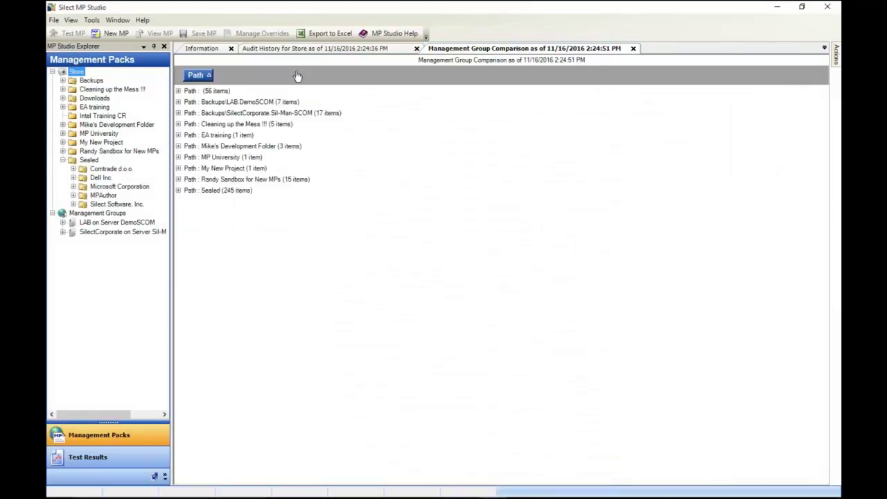
pyautogui.click(178, 124)
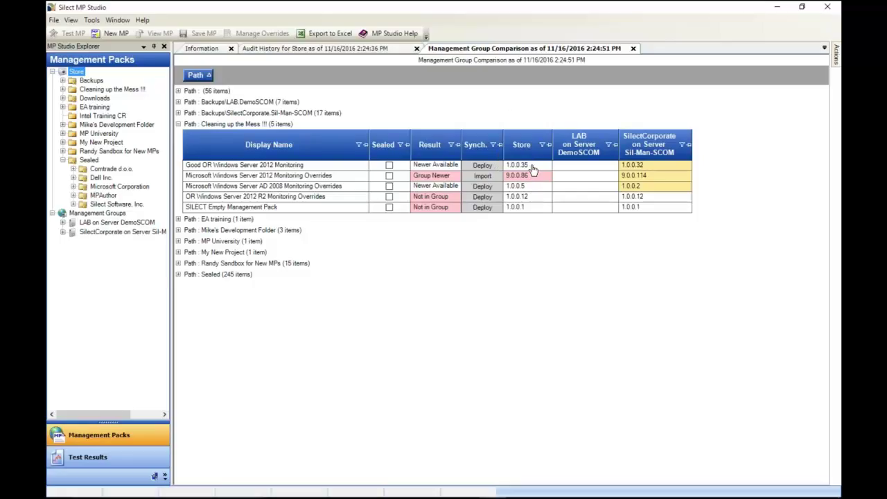
# Step: Review which packs deploying Good OR Windows Server 2012 Monitoring would include, and decline the deployment
pyautogui.click(657, 167)
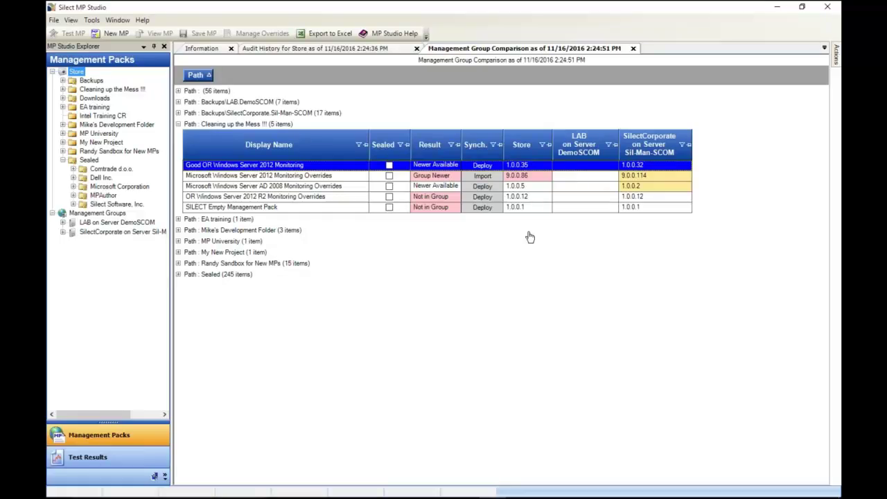
pyautogui.click(483, 167)
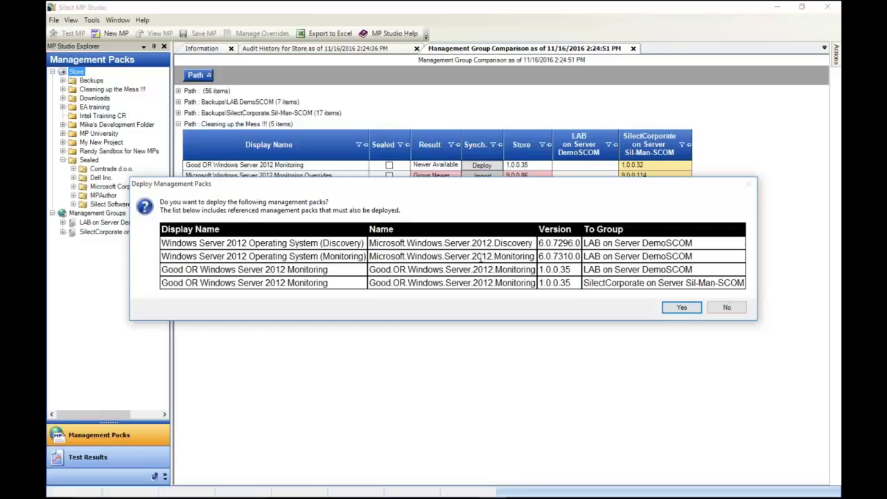
pyautogui.click(740, 309)
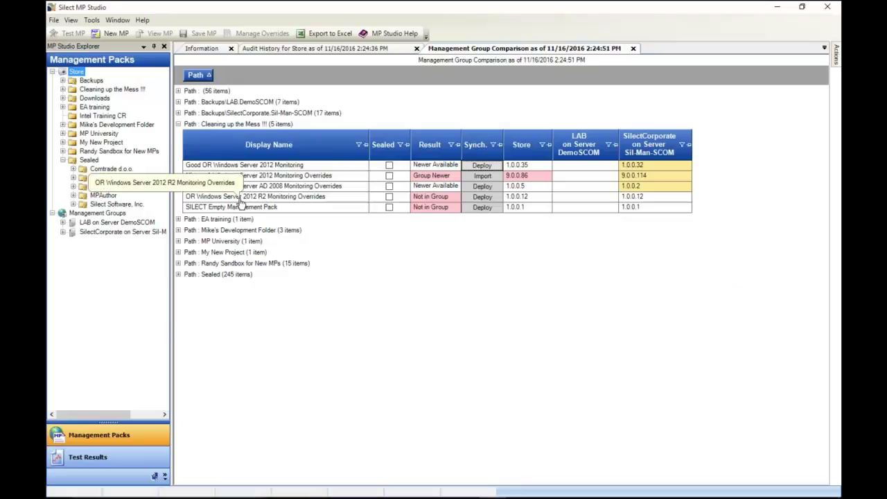
# Step: Review the referenced packs required to deploy Microsoft Windows Server AD 2008 Monitoring Overrides, and decline the deployment
pyautogui.click(291, 187)
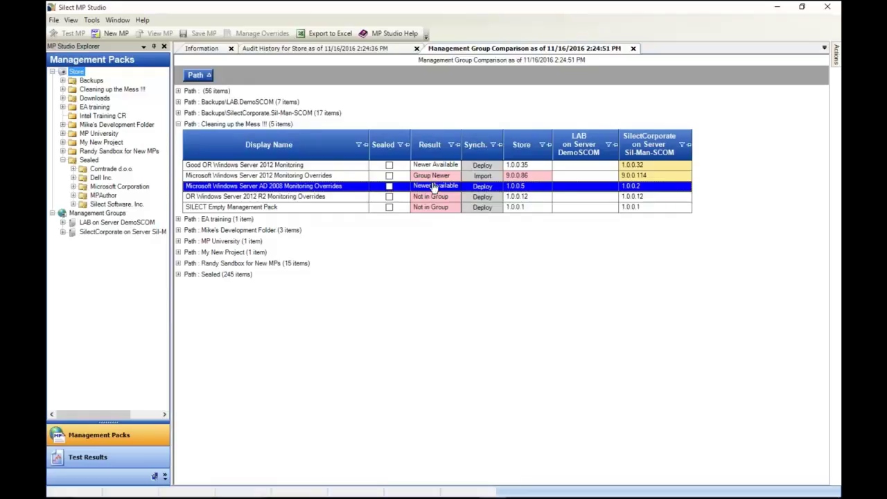
pyautogui.moveTo(435, 189)
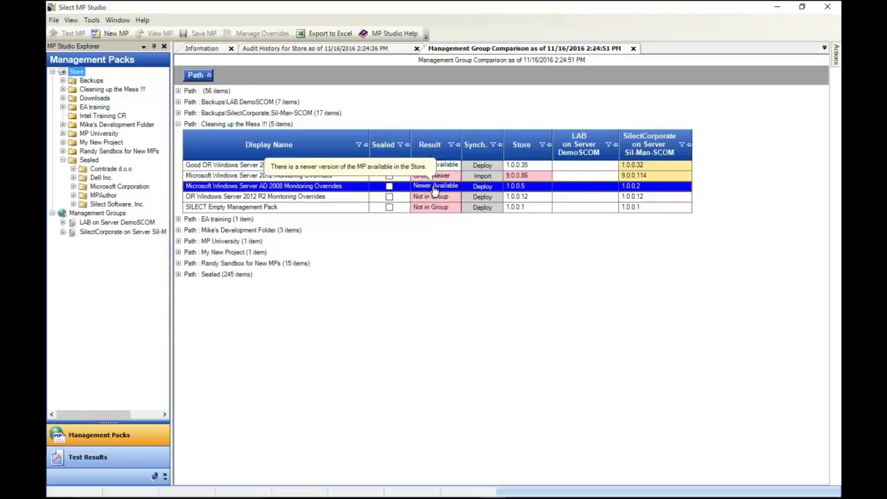
pyautogui.click(479, 186)
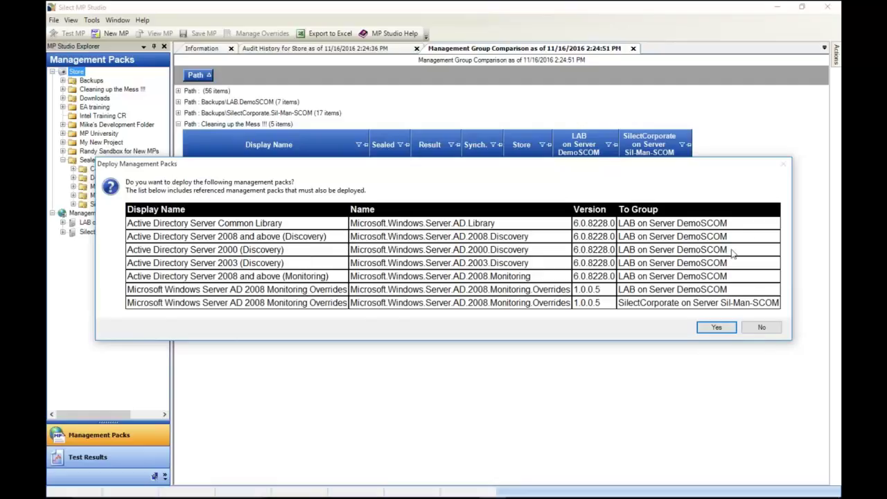
pyautogui.moveTo(749, 234); pyautogui.dragTo(759, 281)
pyautogui.moveTo(759, 283); pyautogui.dragTo(742, 215)
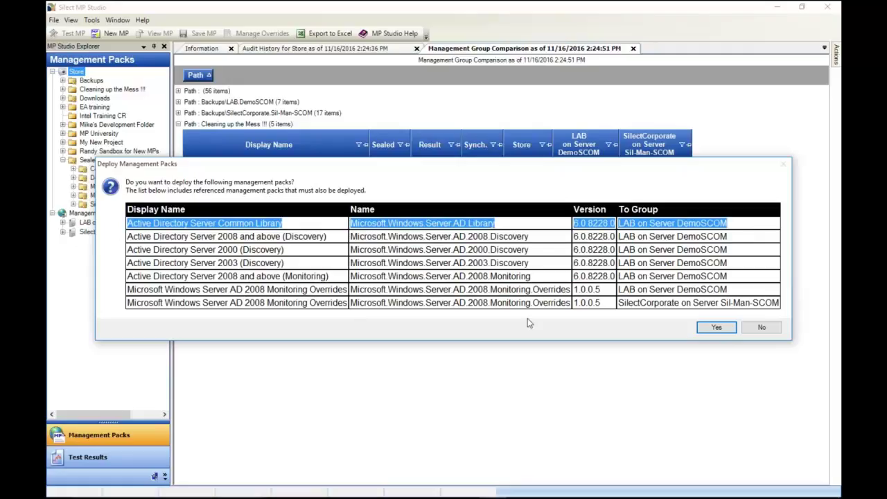
pyautogui.click(761, 327)
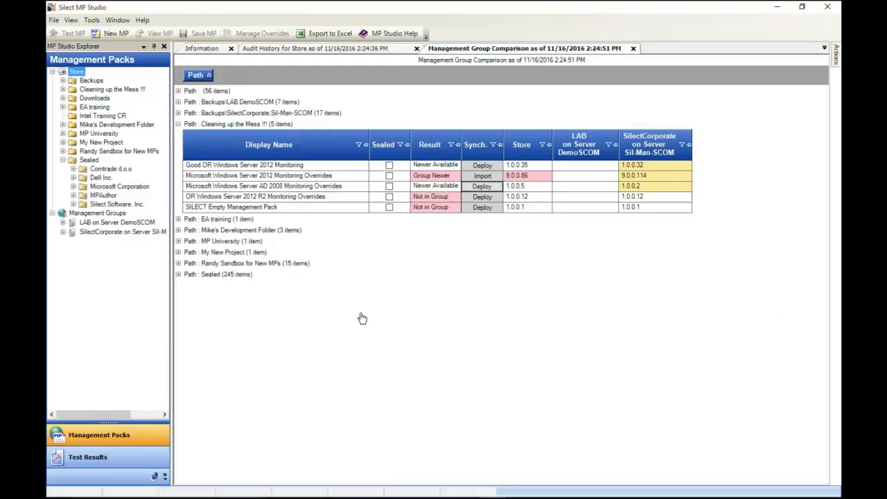
# Step: Regroup the comparison by Sealed instead of Path and expand the unsealed management packs
pyautogui.click(200, 75)
pyautogui.moveTo(200, 75); pyautogui.dragTo(593, 253)
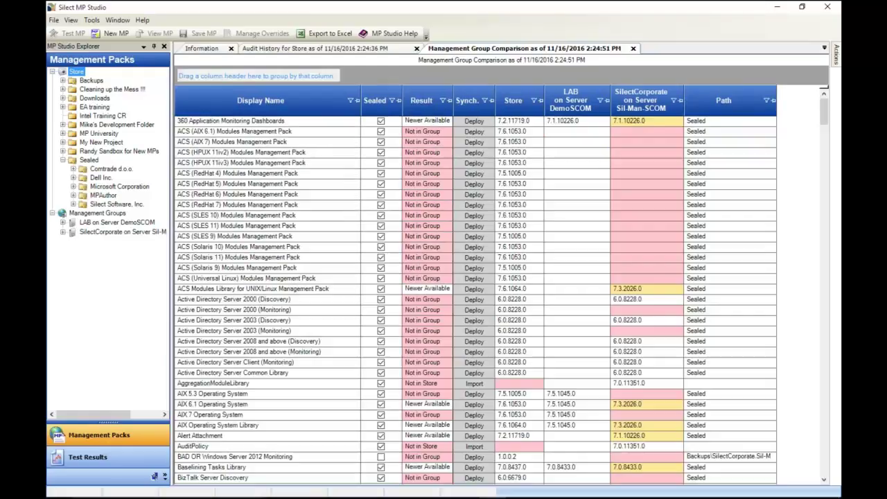
pyautogui.moveTo(379, 104); pyautogui.dragTo(298, 75)
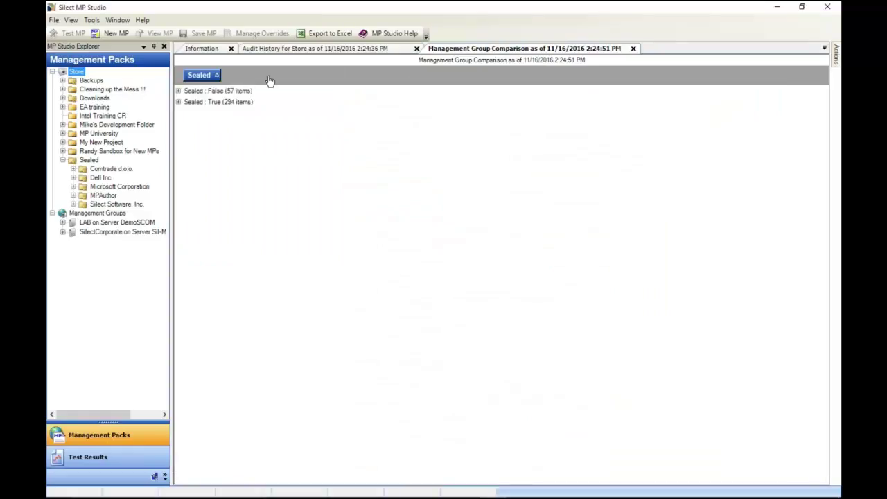
pyautogui.click(178, 91)
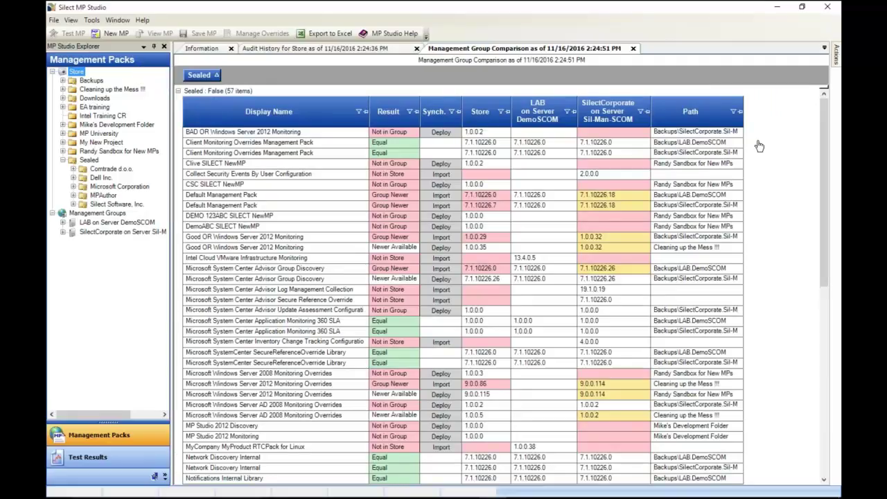
# Step: Subgroup the comparison by Path and inspect Test4 SILECT NewMP in the unsealed packs' sandbox folder for new MPs, collapsing the folder again
pyautogui.moveTo(696, 119); pyautogui.dragTo(239, 81)
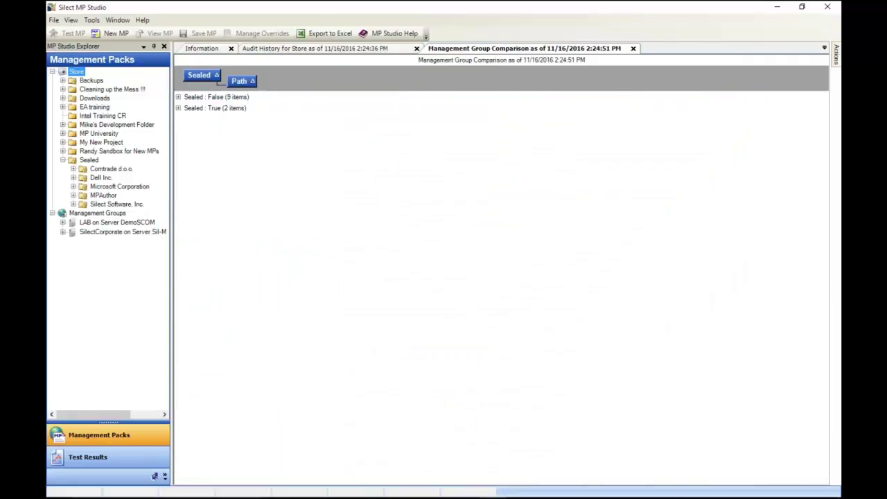
pyautogui.click(179, 97)
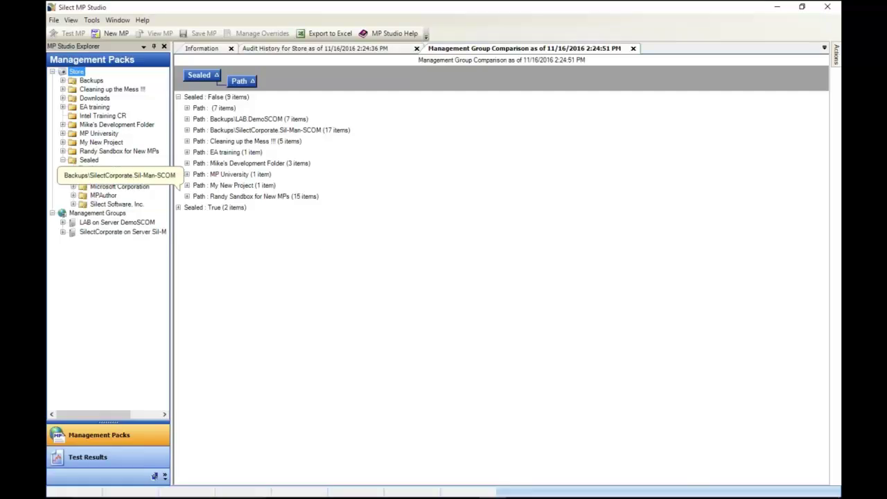
pyautogui.click(187, 196)
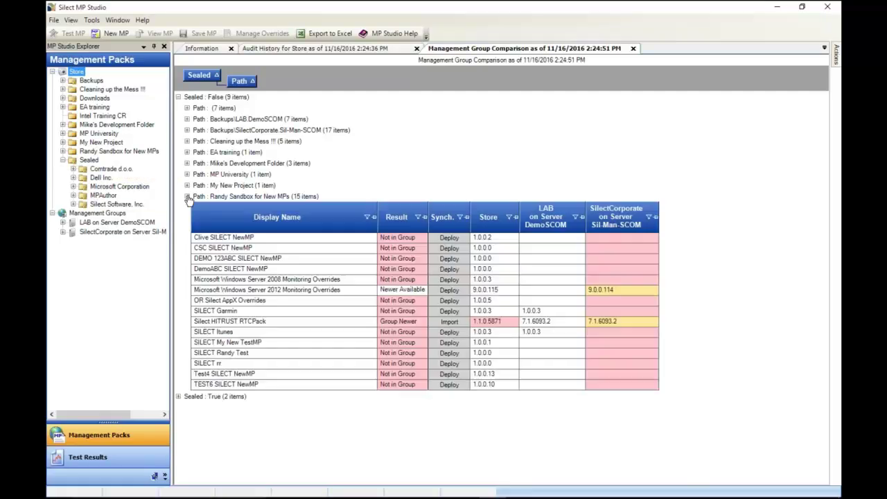
pyautogui.click(317, 376)
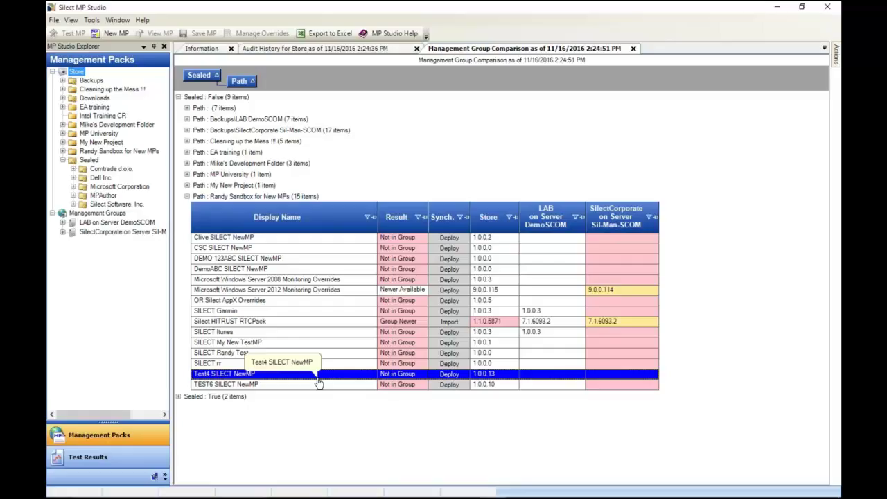
pyautogui.click(453, 373)
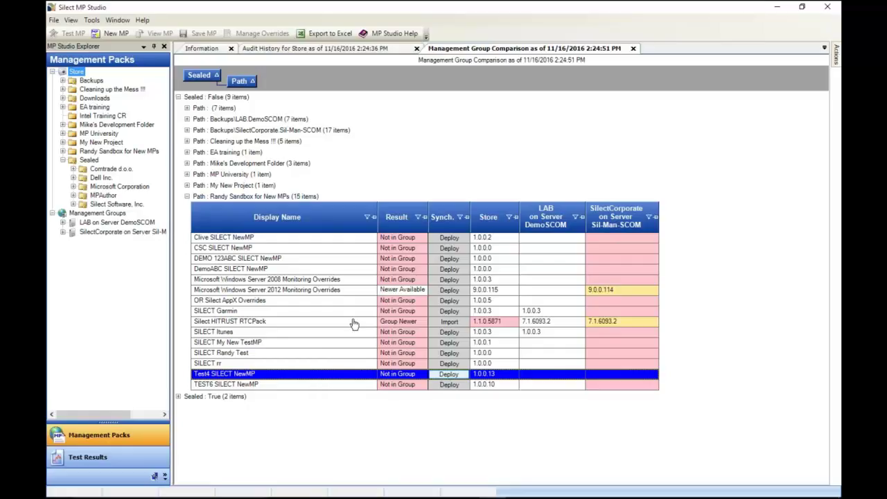
pyautogui.click(187, 196)
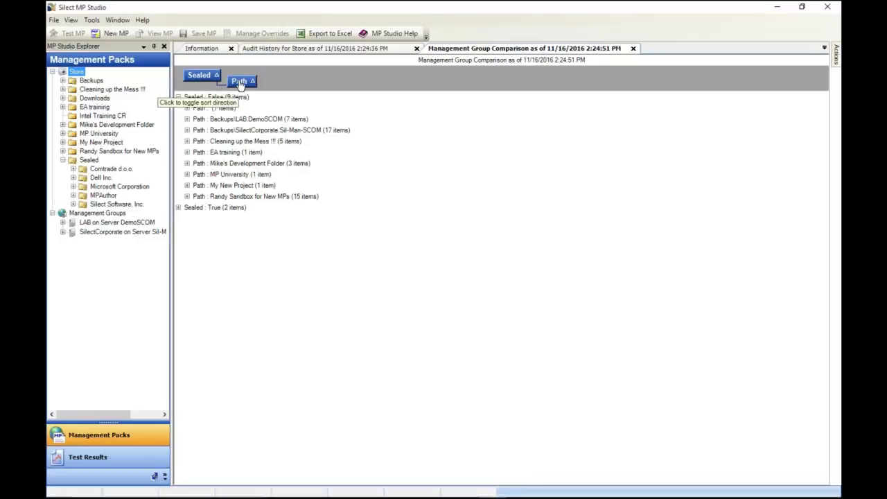
# Step: Replace the Path subgrouping with Result and expand both the unsealed and sealed groups
pyautogui.moveTo(238, 82); pyautogui.dragTo(181, 111)
pyautogui.click(178, 91)
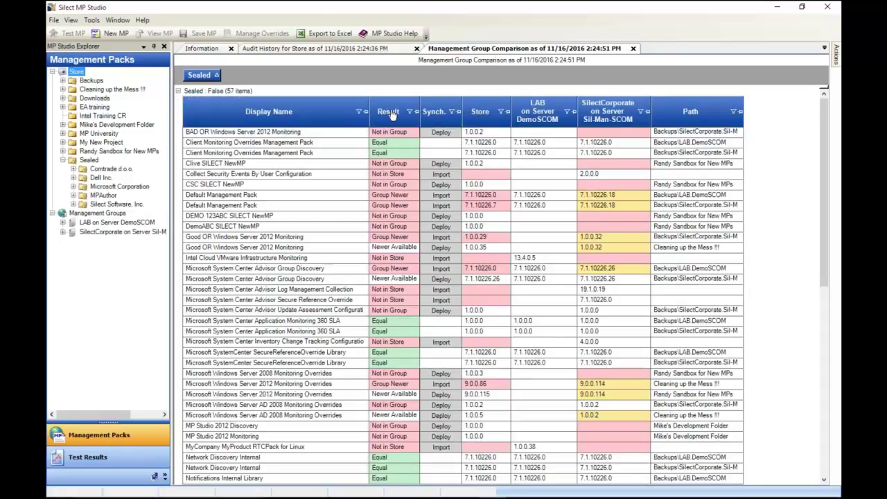
pyautogui.moveTo(391, 113); pyautogui.dragTo(243, 81)
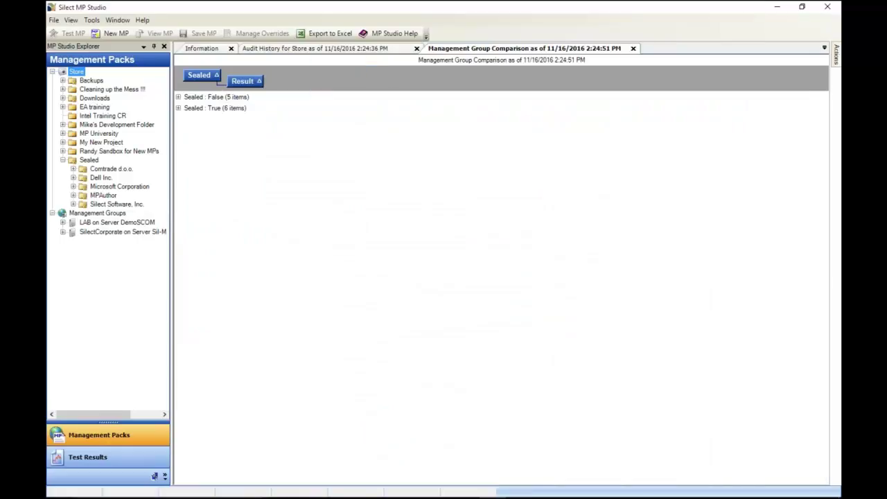
pyautogui.click(178, 98)
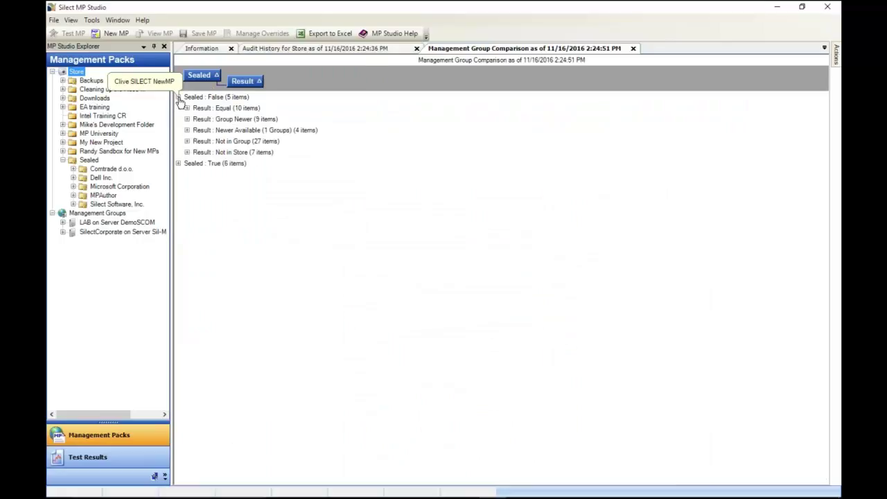
pyautogui.click(178, 163)
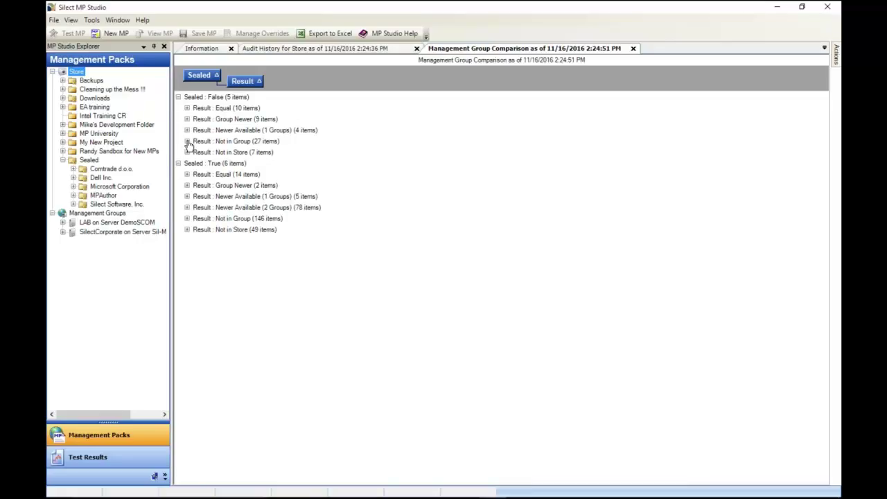
# Step: Inspect the unsealed management packs listed under Not in Group, collapse that result, and expand Not in Store
pyautogui.click(187, 142)
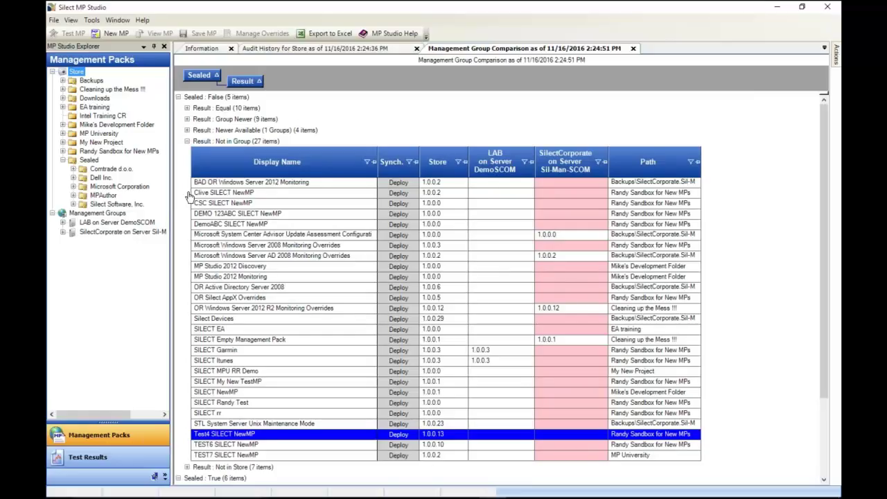
pyautogui.click(187, 142)
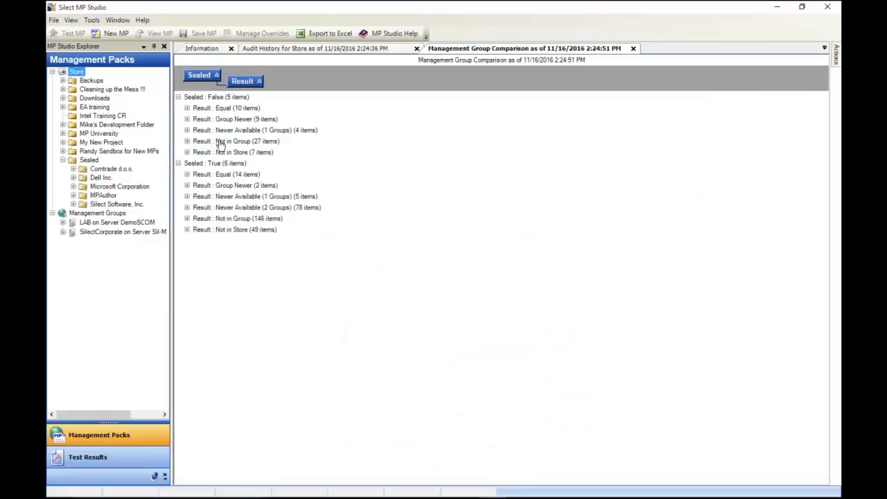
pyautogui.click(186, 153)
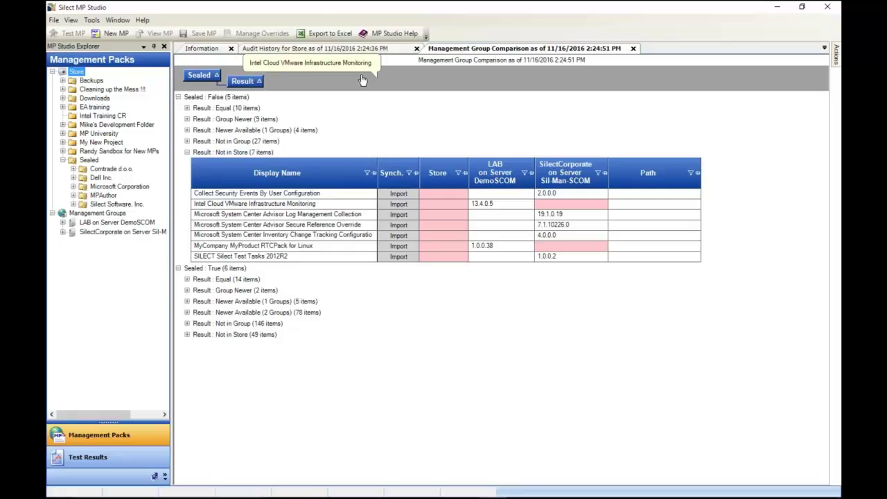
# Step: Generate a comparison report for only the SilectCorporate management group, grouped by Path with the Cleaning up the Mess !!! folder expanded
pyautogui.click(118, 232)
pyautogui.rightClick(60, 233)
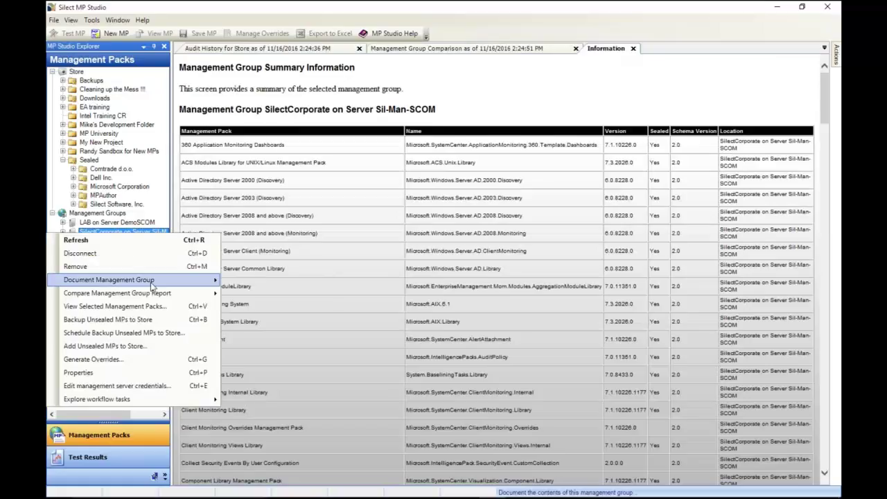
pyautogui.moveTo(158, 295)
pyautogui.click(246, 294)
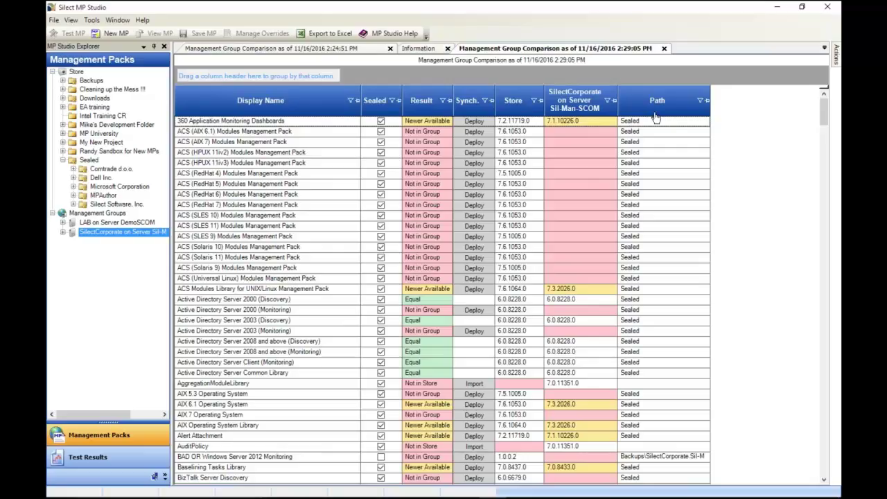
pyautogui.moveTo(657, 100); pyautogui.dragTo(198, 75)
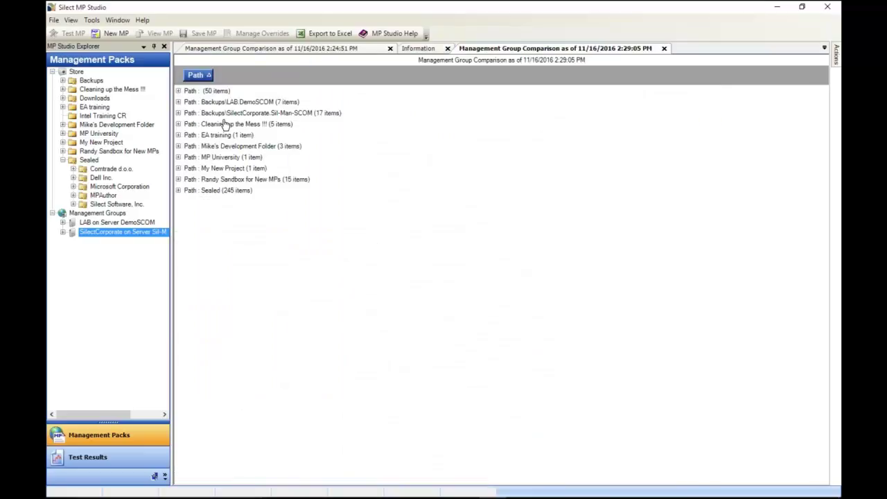
pyautogui.click(177, 124)
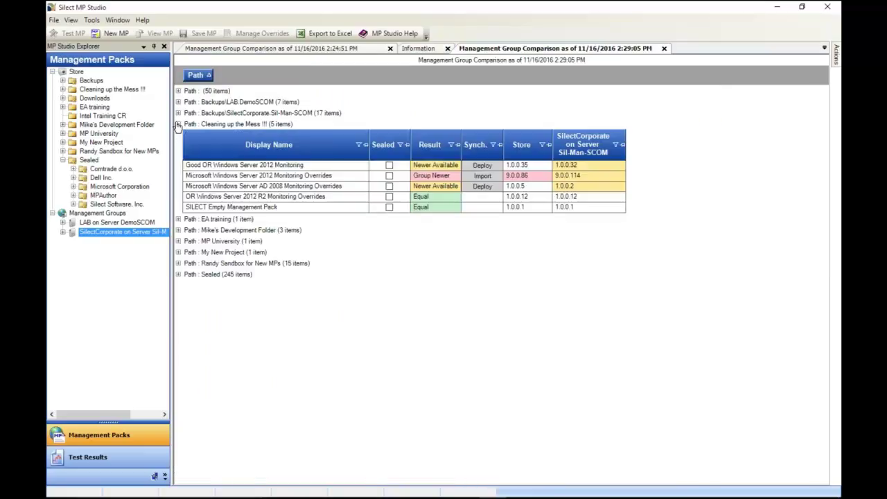
# Step: Deploy Good OR Windows Server 2012 Monitoring from the Store to the SilectCorporate management group
pyautogui.click(312, 167)
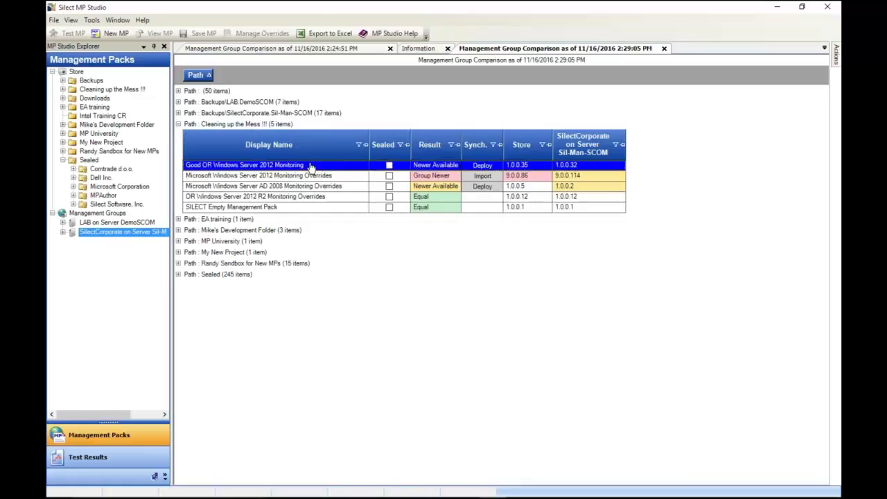
pyautogui.click(483, 166)
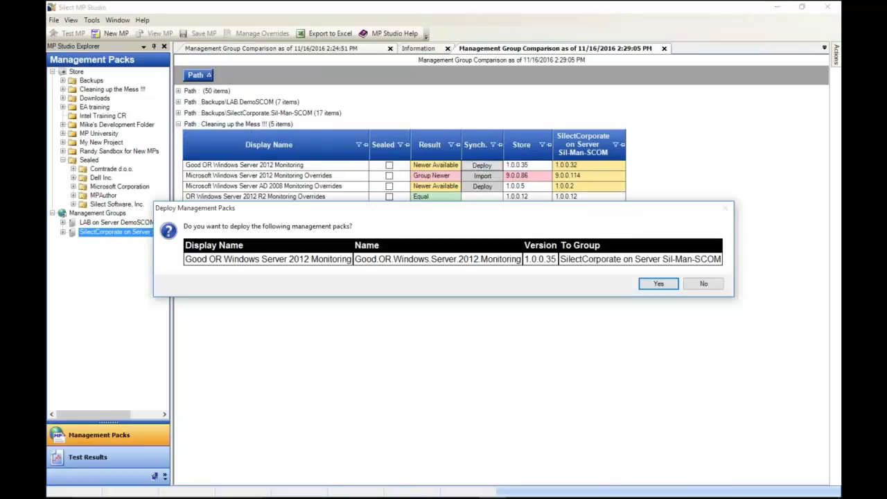
pyautogui.click(659, 283)
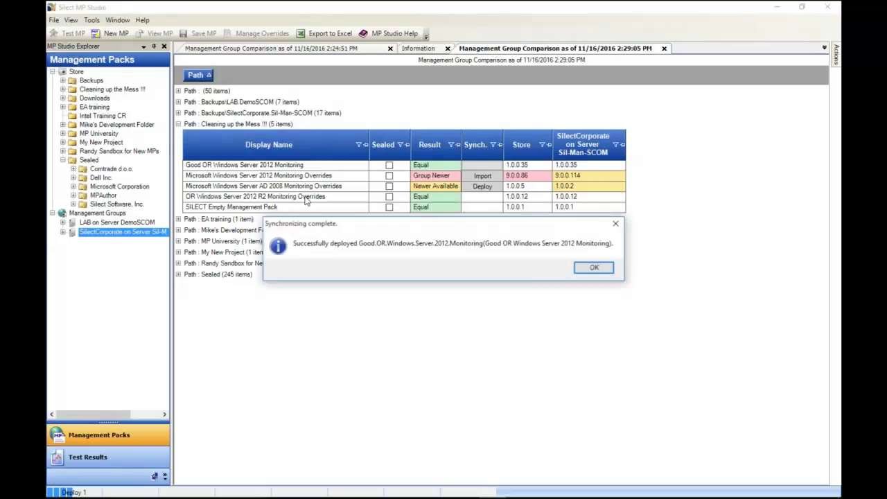
pyautogui.click(591, 268)
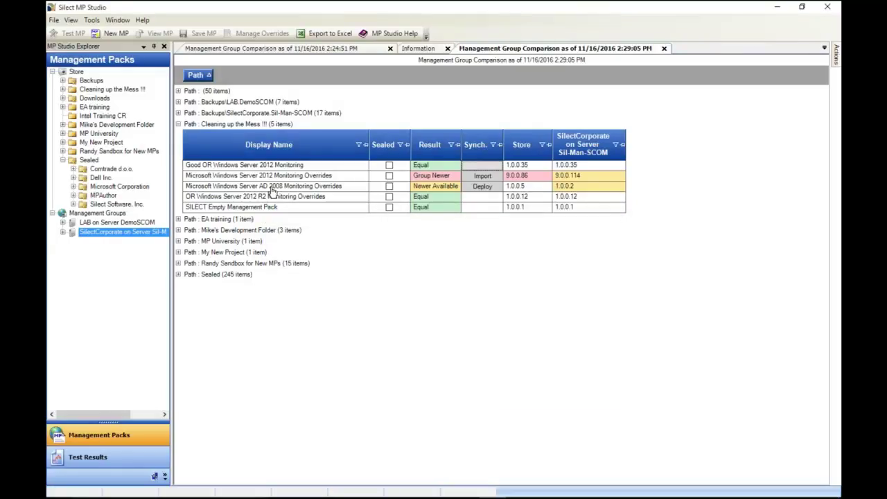
# Step: Deploy Microsoft Windows Server AD 2008 Monitoring Overrides from the Cleaning up the Mess !!! folder to the SilectCorporate management group
pyautogui.click(269, 187)
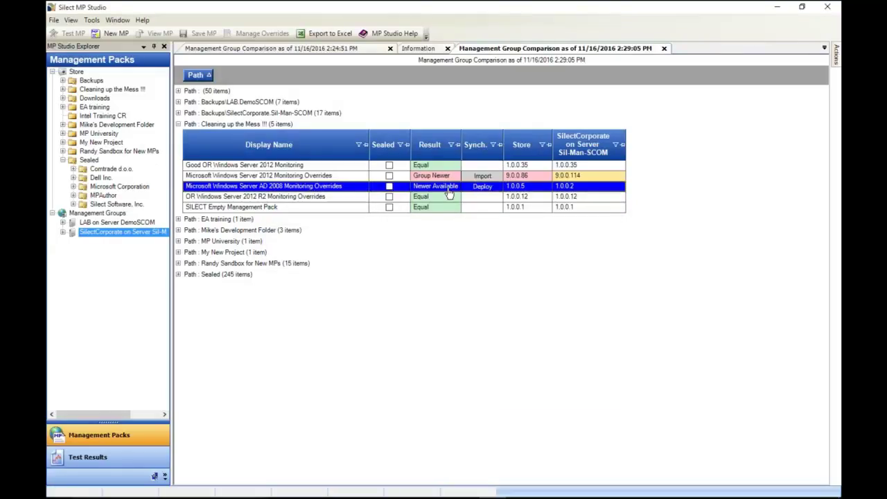
pyautogui.click(487, 193)
pyautogui.click(712, 284)
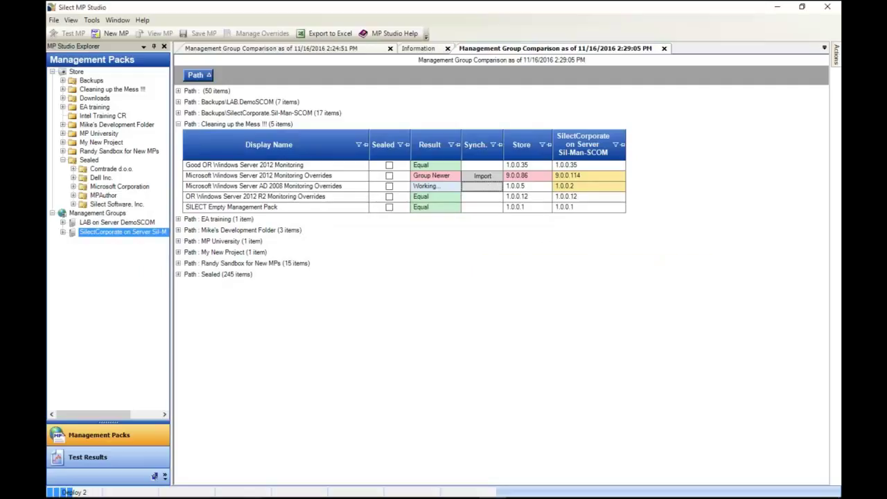
pyautogui.click(641, 267)
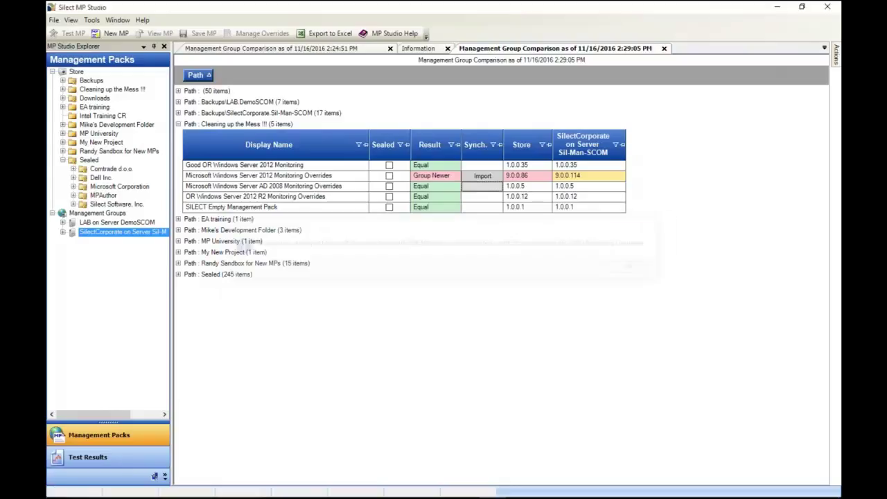
# Step: Try to refresh the SilectCorporate management group's list of management packs with the comparison report still open
pyautogui.click(63, 233)
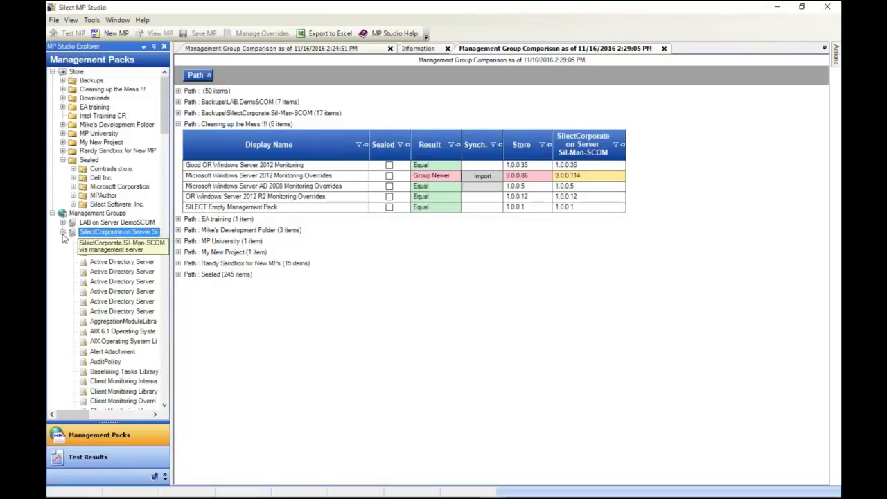
pyautogui.rightClick(114, 234)
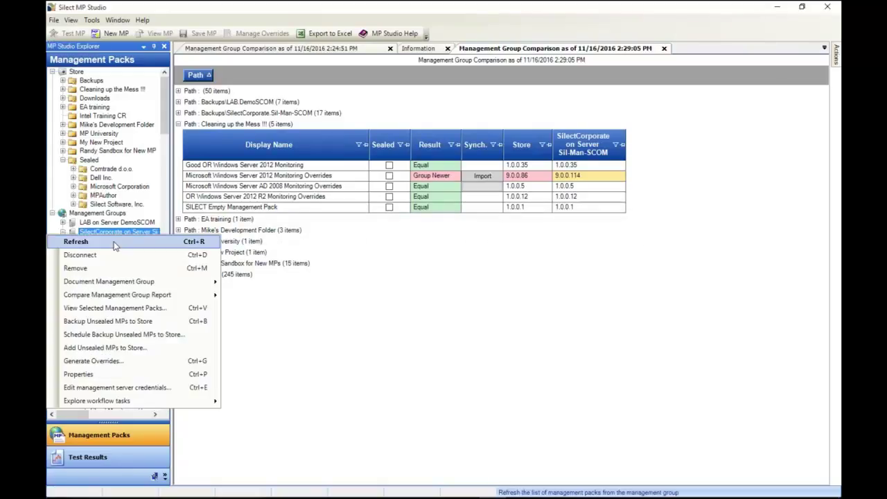
pyautogui.click(113, 241)
pyautogui.click(750, 267)
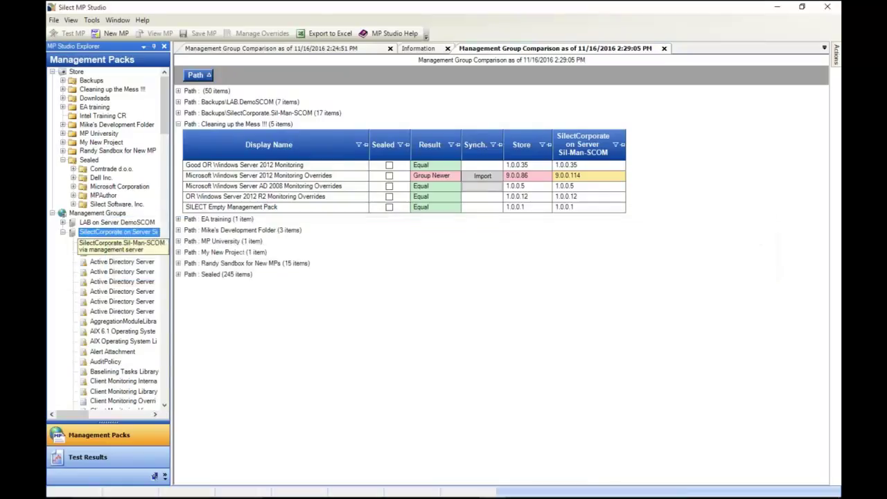
# Step: Close the comparison reports, information page, audit history and open management pack views, keeping only Getting Started
pyautogui.click(664, 49)
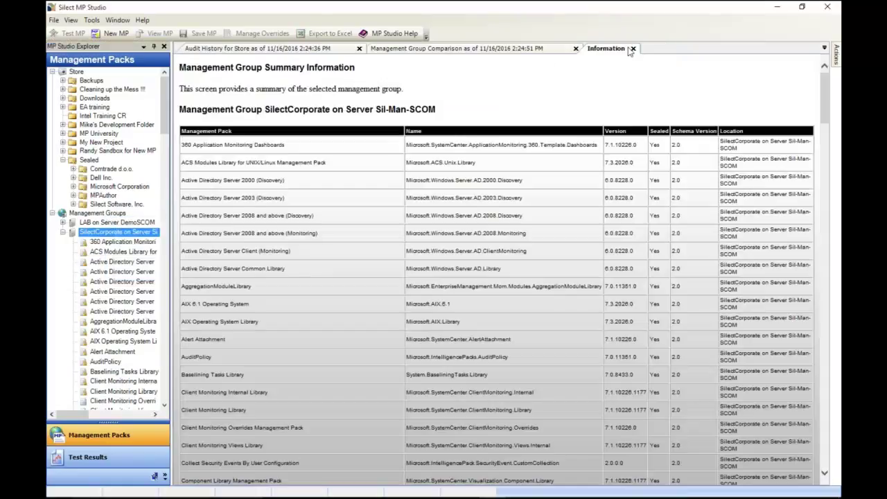
pyautogui.click(619, 49)
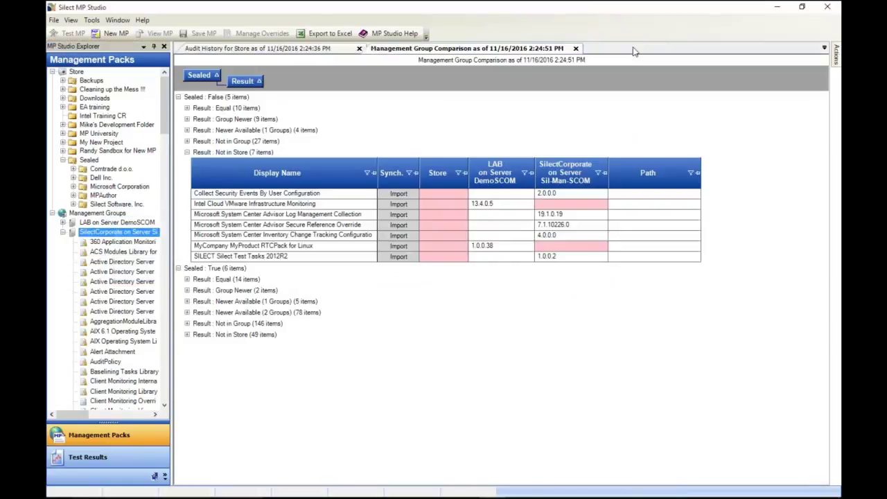
pyautogui.click(575, 49)
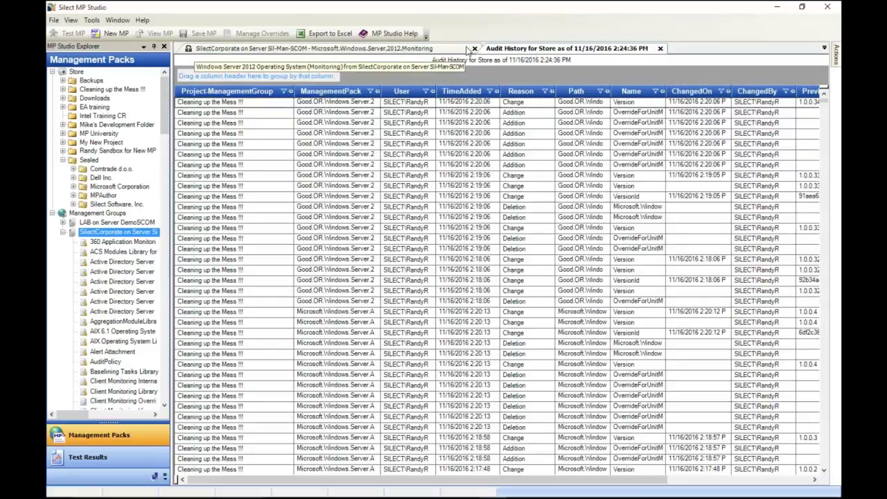
pyautogui.click(670, 48)
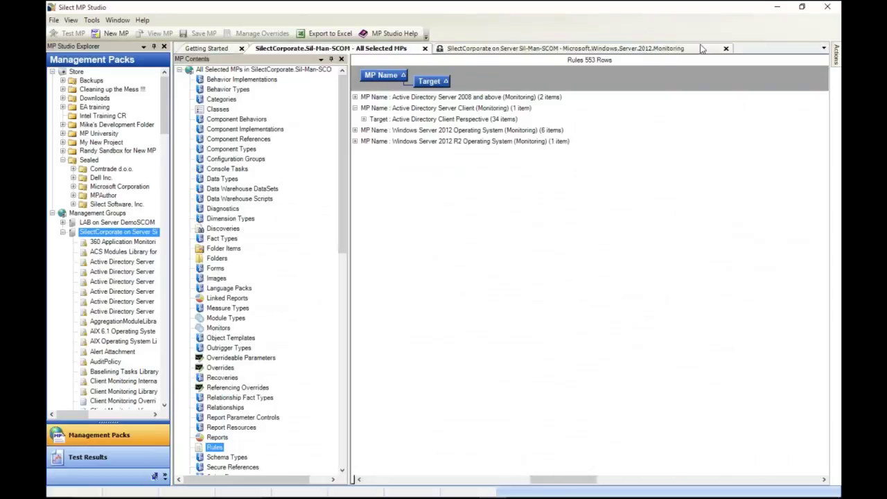
pyautogui.click(725, 49)
pyautogui.click(425, 49)
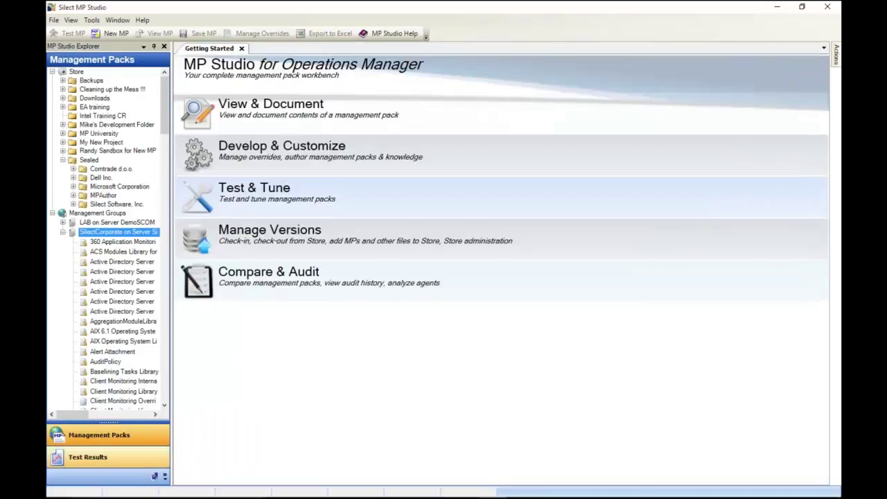
# Step: Refresh the SilectCorporate management group to reload its management packs
pyautogui.click(62, 233)
pyautogui.rightClick(94, 238)
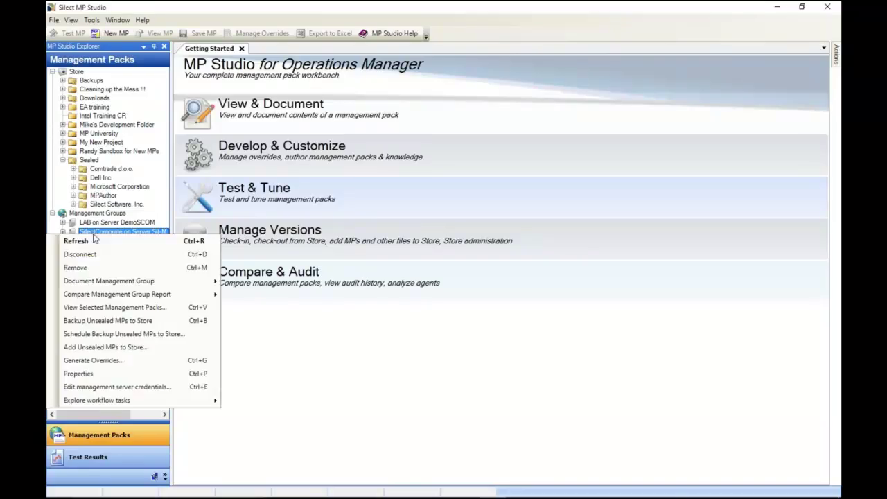
pyautogui.click(97, 240)
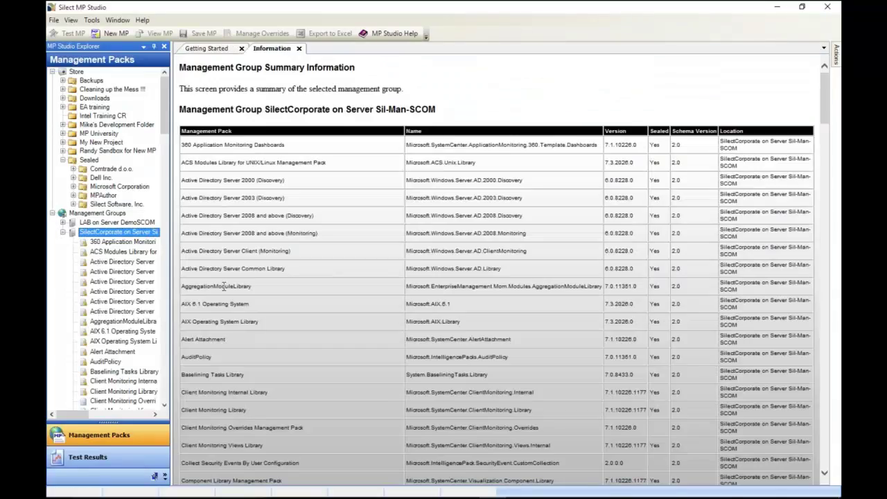
# Step: Widen the explorer and check the version of Good OR Windows Server 2012 Monitoring in the SilectCorporate management group
pyautogui.moveTo(172, 265); pyautogui.dragTo(278, 266)
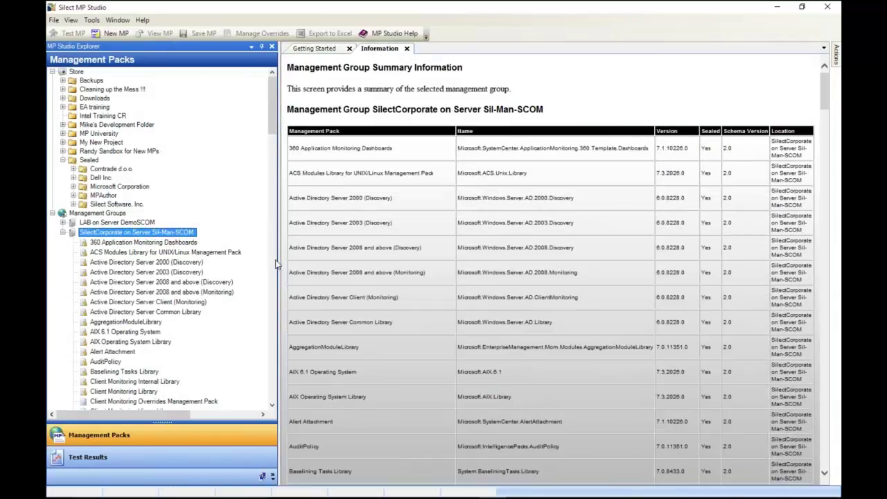
pyautogui.scroll(-3, 276, 135)
pyautogui.moveTo(275, 135); pyautogui.dragTo(278, 170)
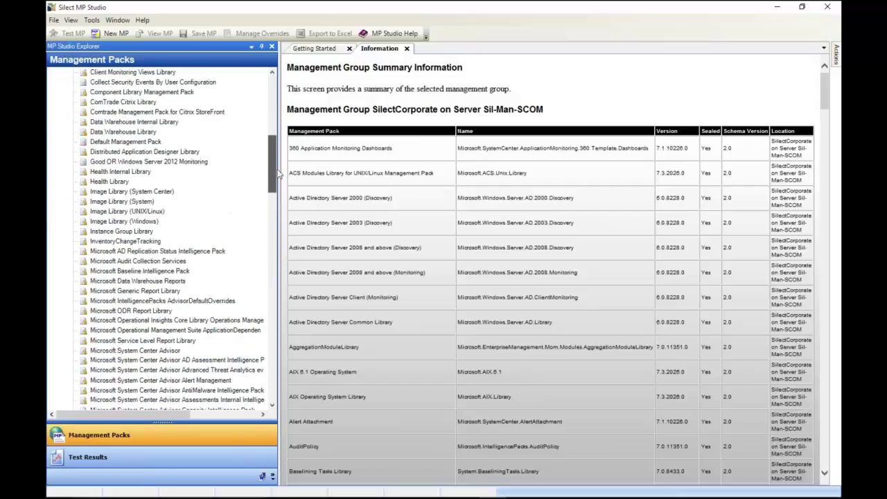
pyautogui.click(167, 165)
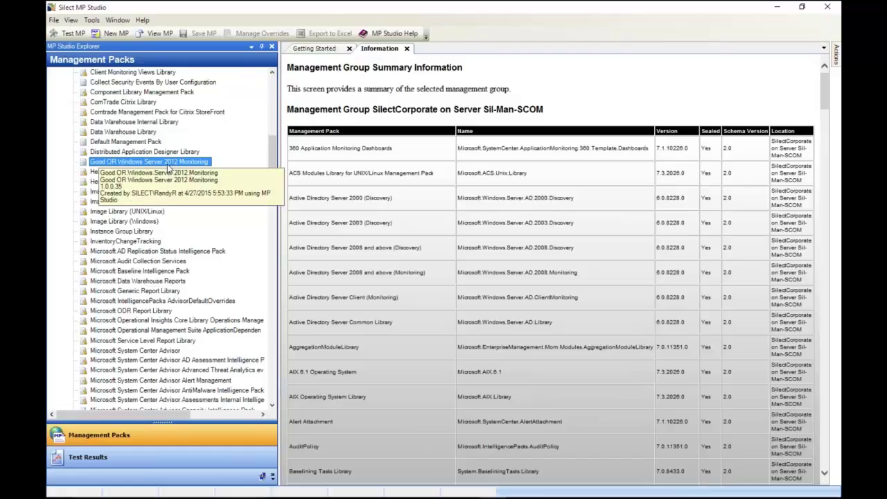
pyautogui.moveTo(411, 487)
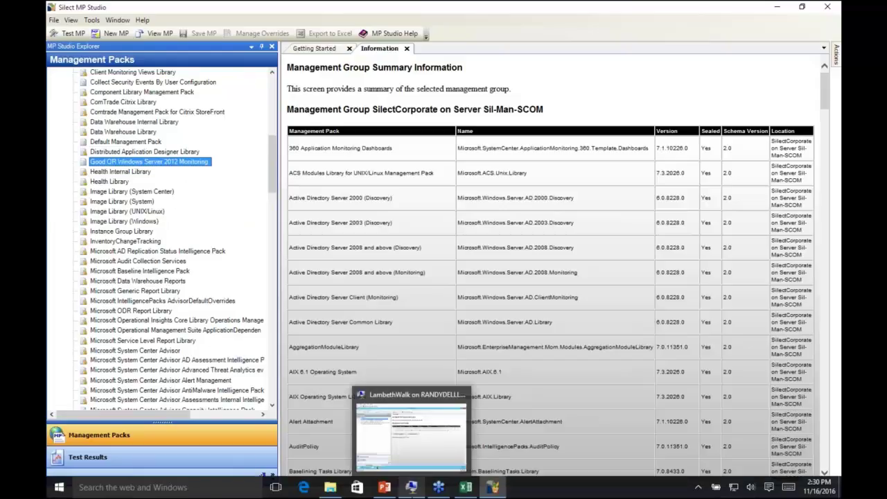